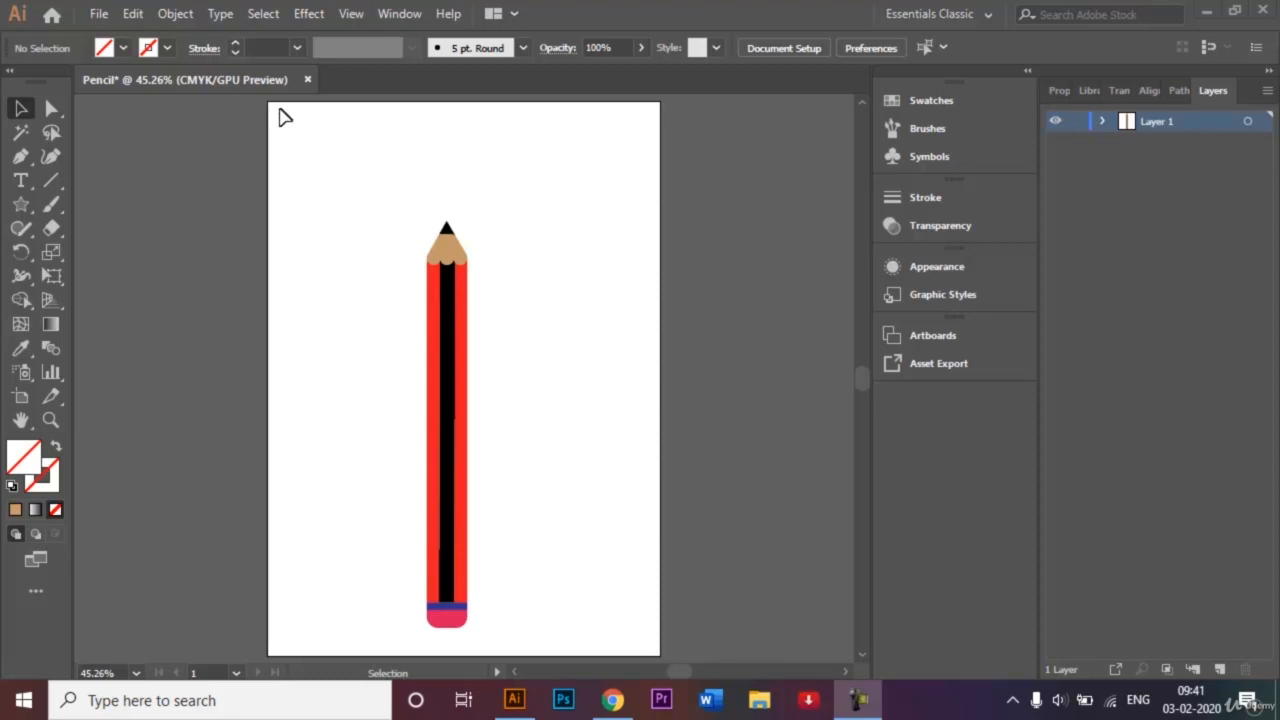
Create a new portrait A4 document, 210 x 297 mm, named Pencil
{"action": "left_click", "coordinate": [99, 14]}
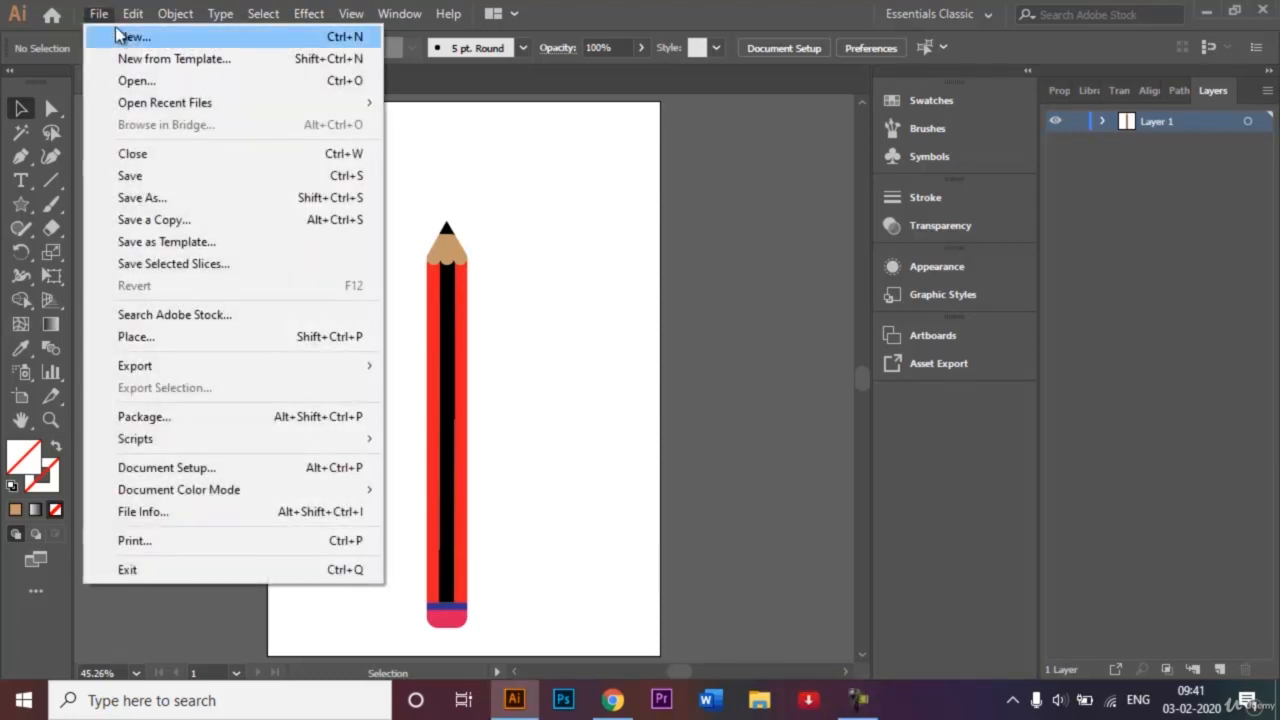
{"action": "left_click", "coordinate": [333, 193]}
{"action": "key", "text": "ctrl+n"}
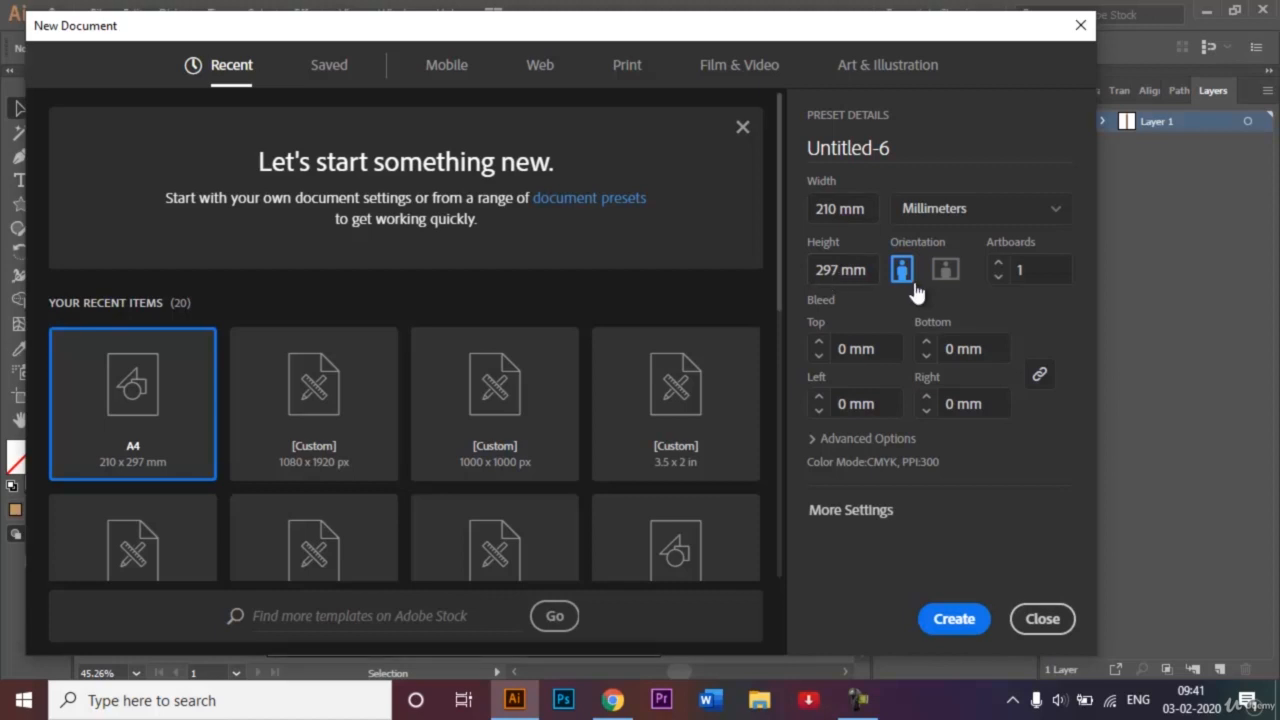
{"action": "left_click", "coordinate": [903, 141]}
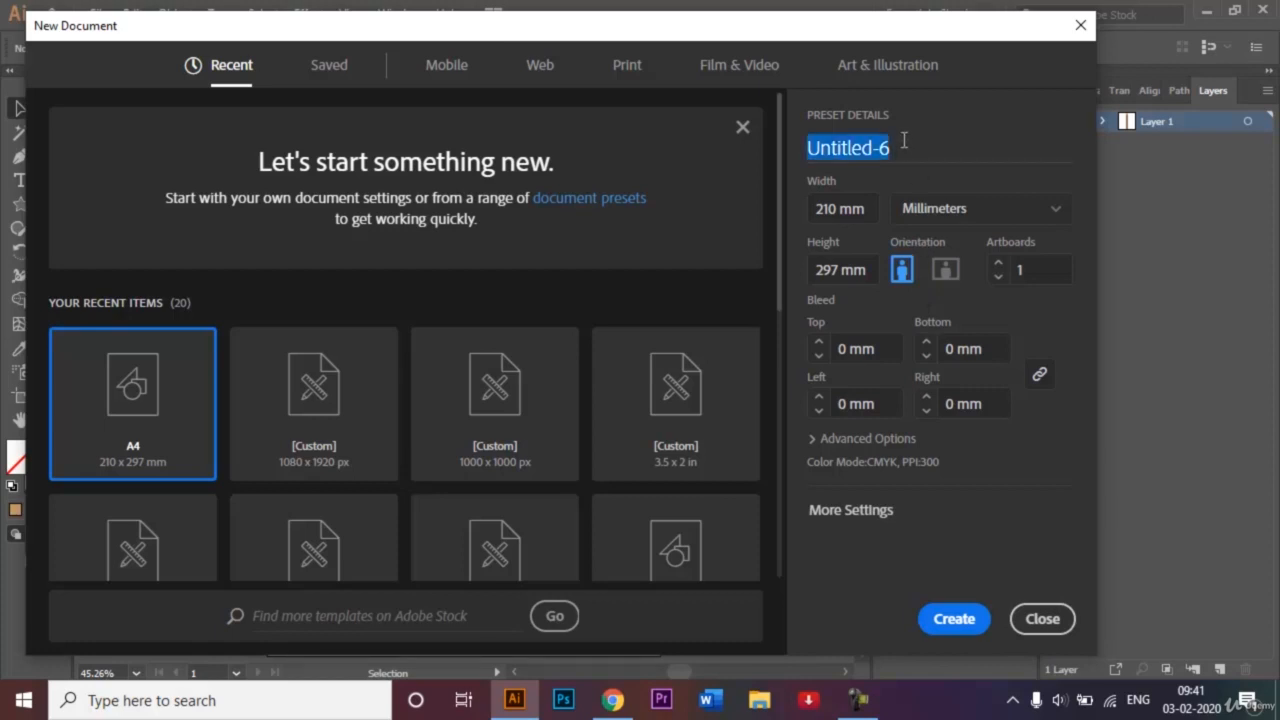
{"action": "key", "text": "BackSpace"}
{"action": "type", "text": "Penci"}
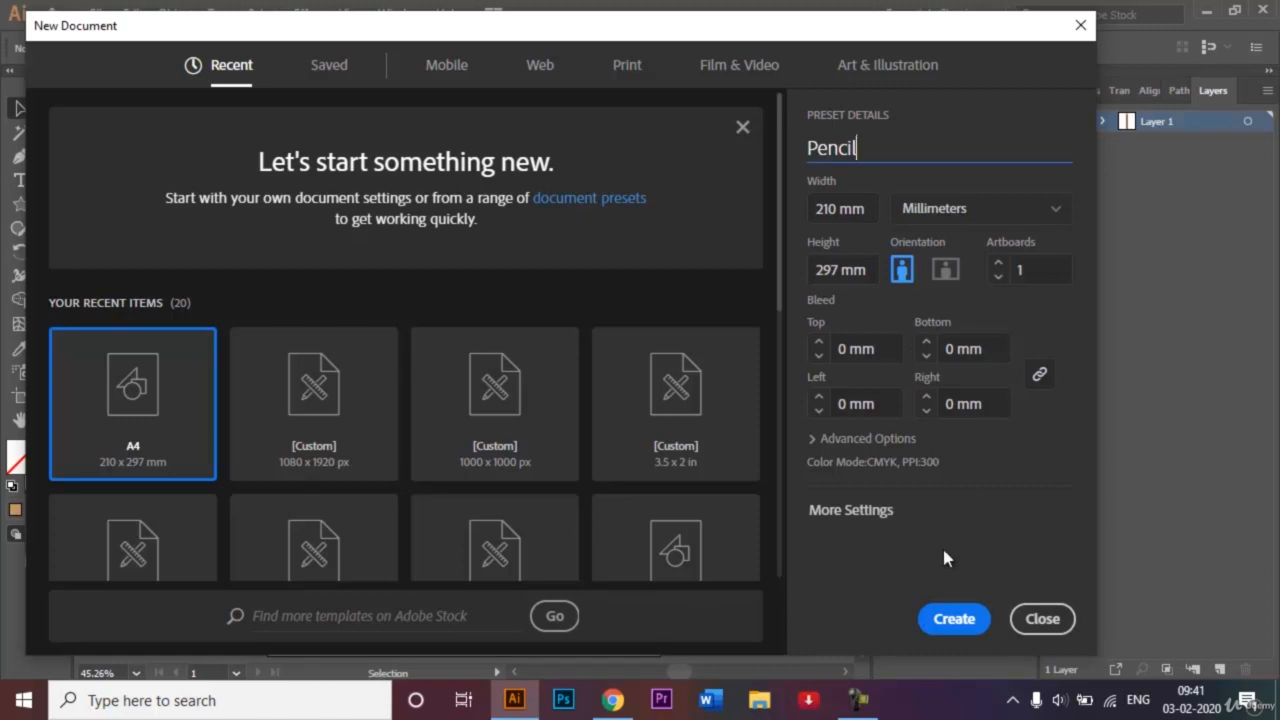
{"action": "type", "text": "l"}
{"action": "left_click", "coordinate": [955, 616]}
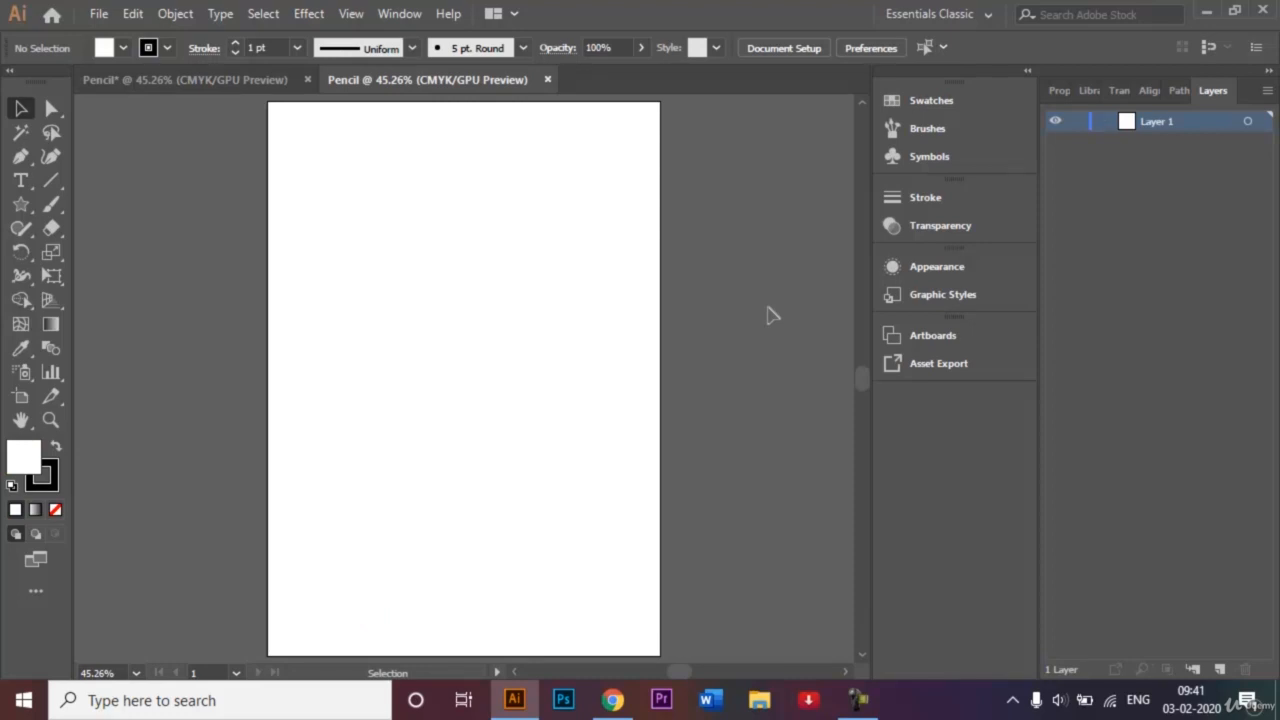
Choose the Essentials Classic workspace and check the finished pencil drawing in the other open document before returning to the blank one
{"action": "left_click", "coordinate": [985, 14]}
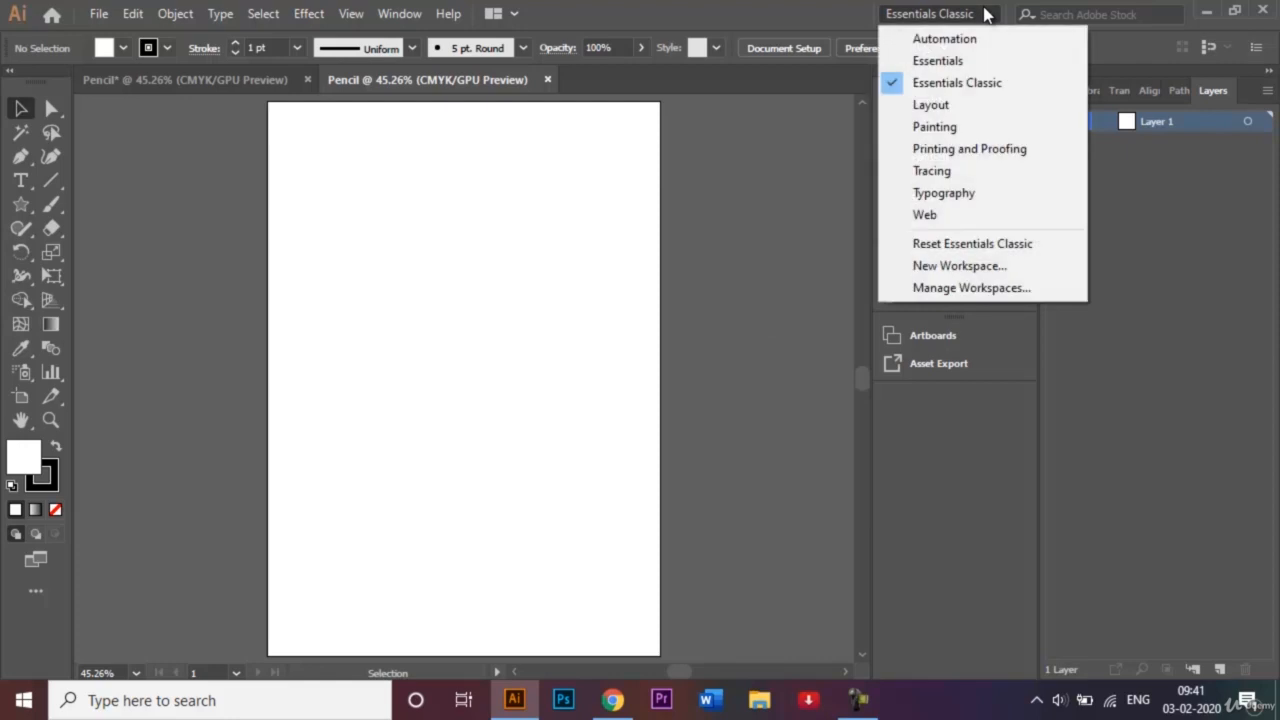
{"action": "left_click", "coordinate": [989, 89]}
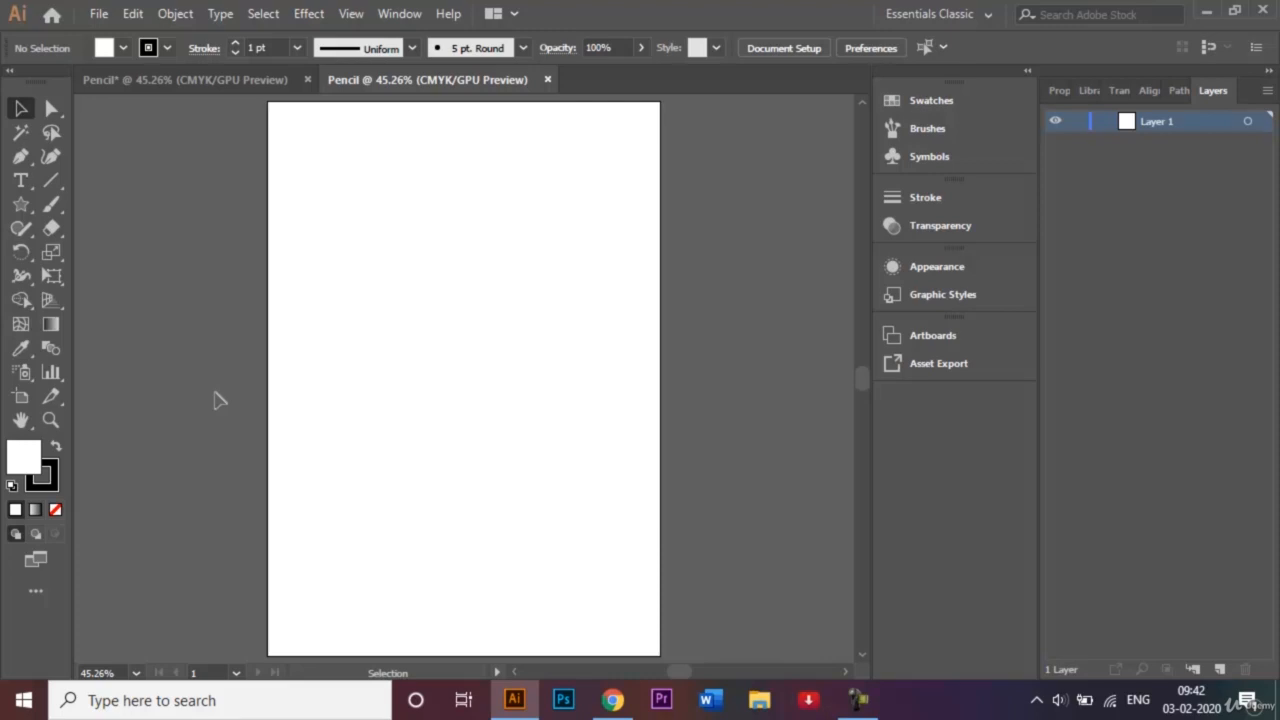
{"action": "left_click", "coordinate": [190, 90]}
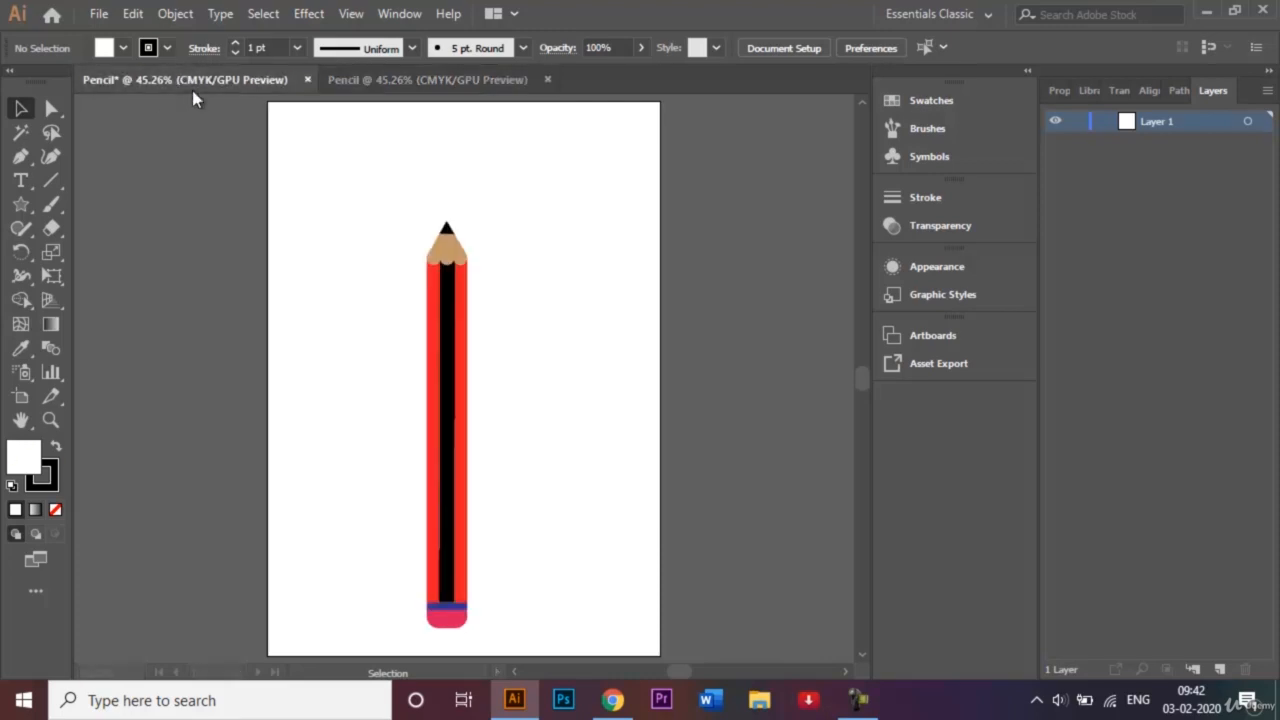
{"action": "left_click", "coordinate": [388, 82]}
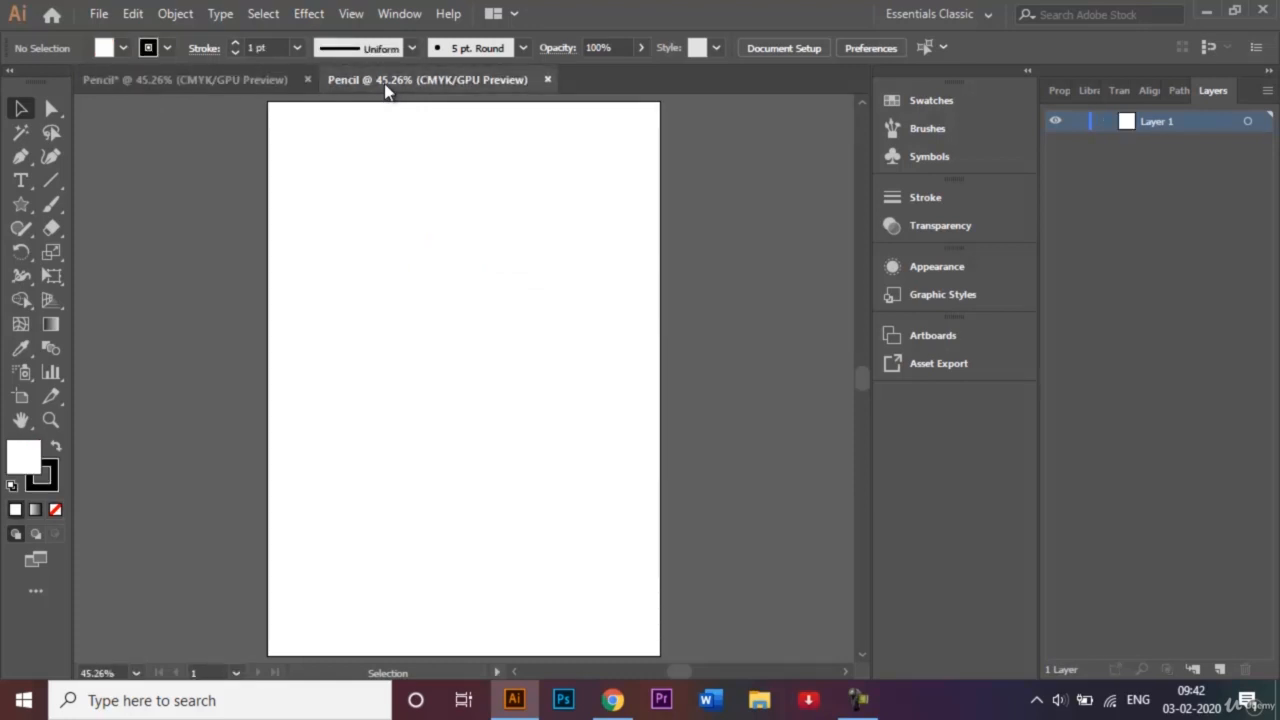
Draw a tall, narrow rectangle with no fill and a 1 pt black stroke in the middle of the page as the pencil body
{"action": "left_click", "coordinate": [20, 204]}
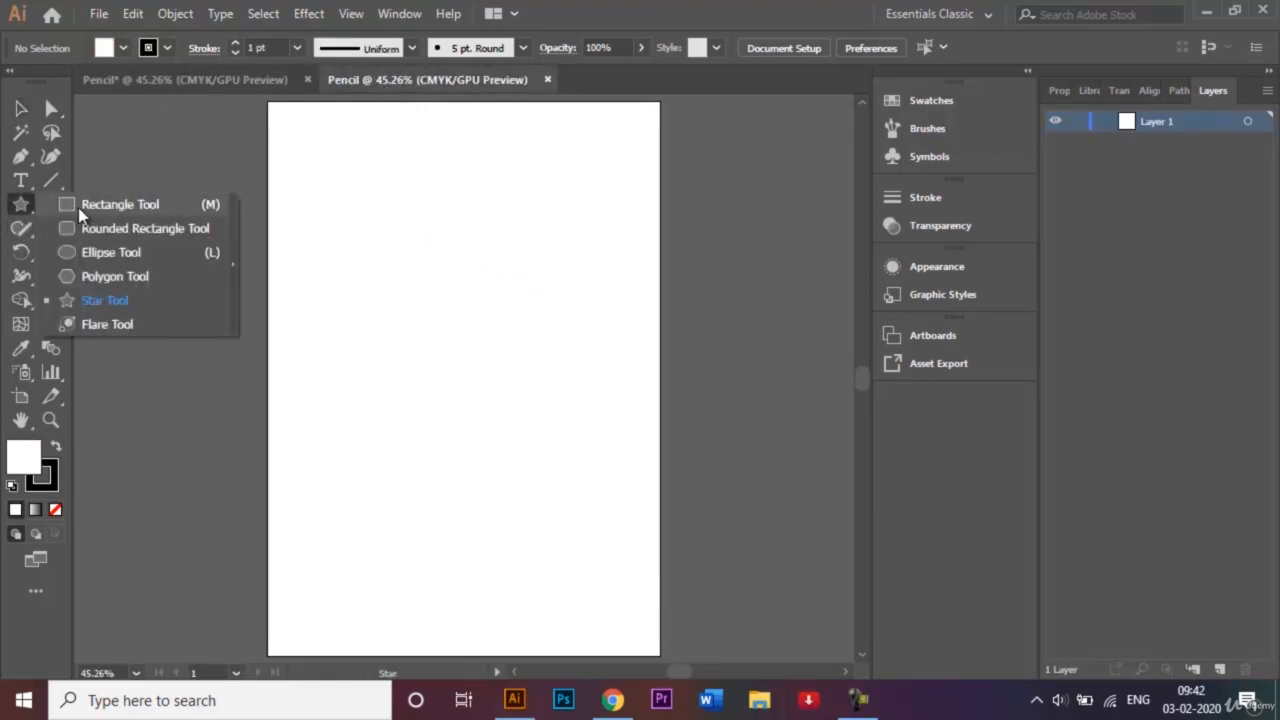
{"action": "left_click", "coordinate": [78, 207]}
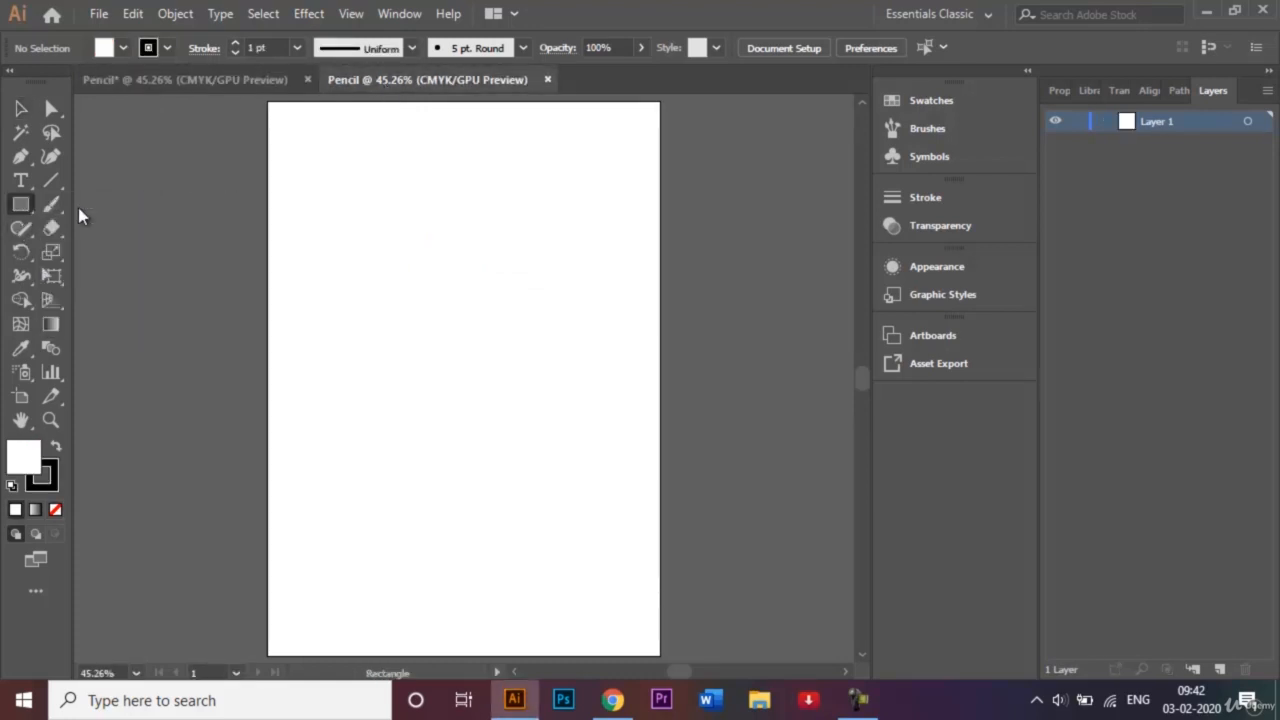
{"action": "left_click", "coordinate": [55, 510]}
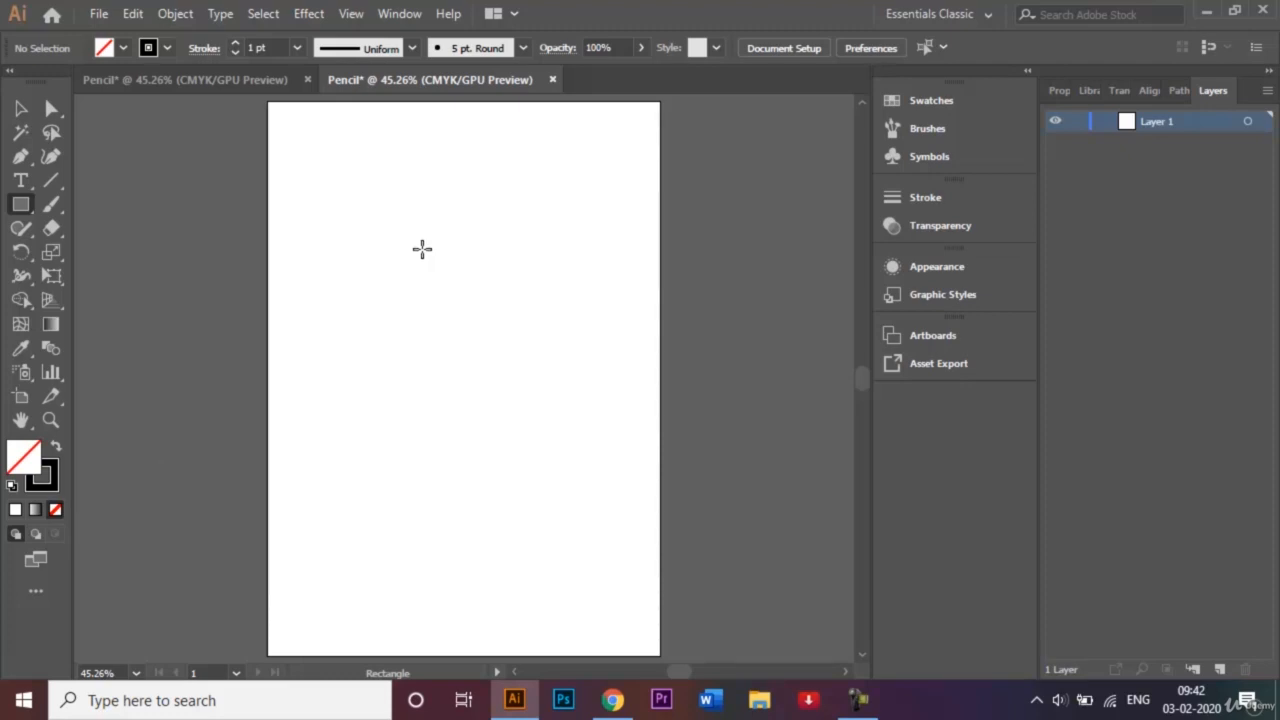
{"action": "left_click_drag", "start_coordinate": [422, 249], "coordinate": [463, 612]}
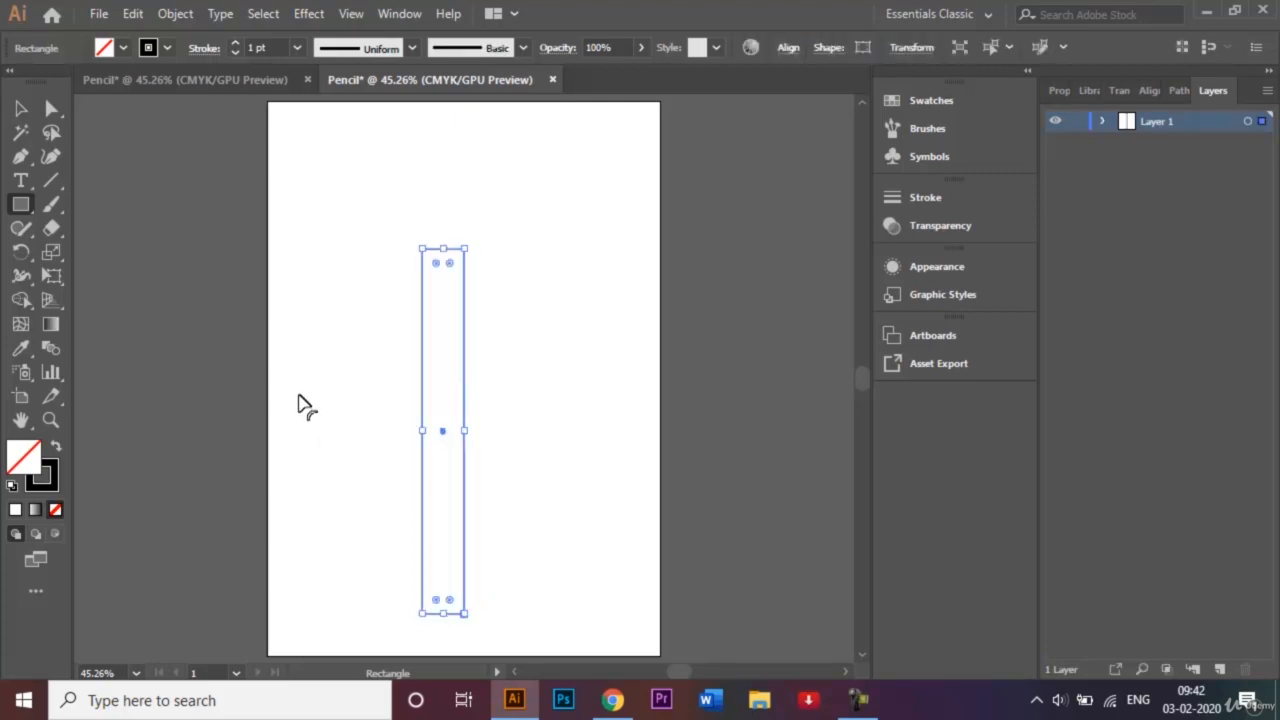
{"action": "left_click", "coordinate": [21, 108]}
{"action": "left_click", "coordinate": [305, 326]}
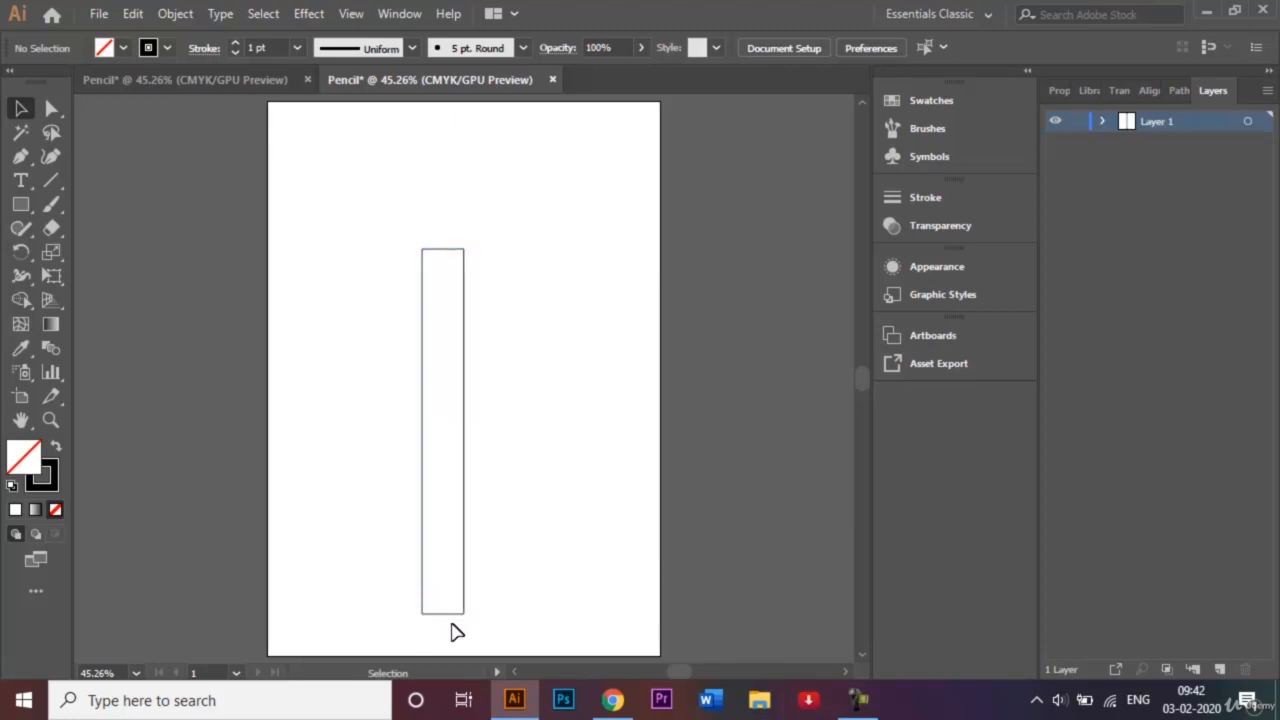
Draw a thin rectangle as wide as the pencil body, directly below the body's bottom edge
{"action": "left_click", "coordinate": [21, 204]}
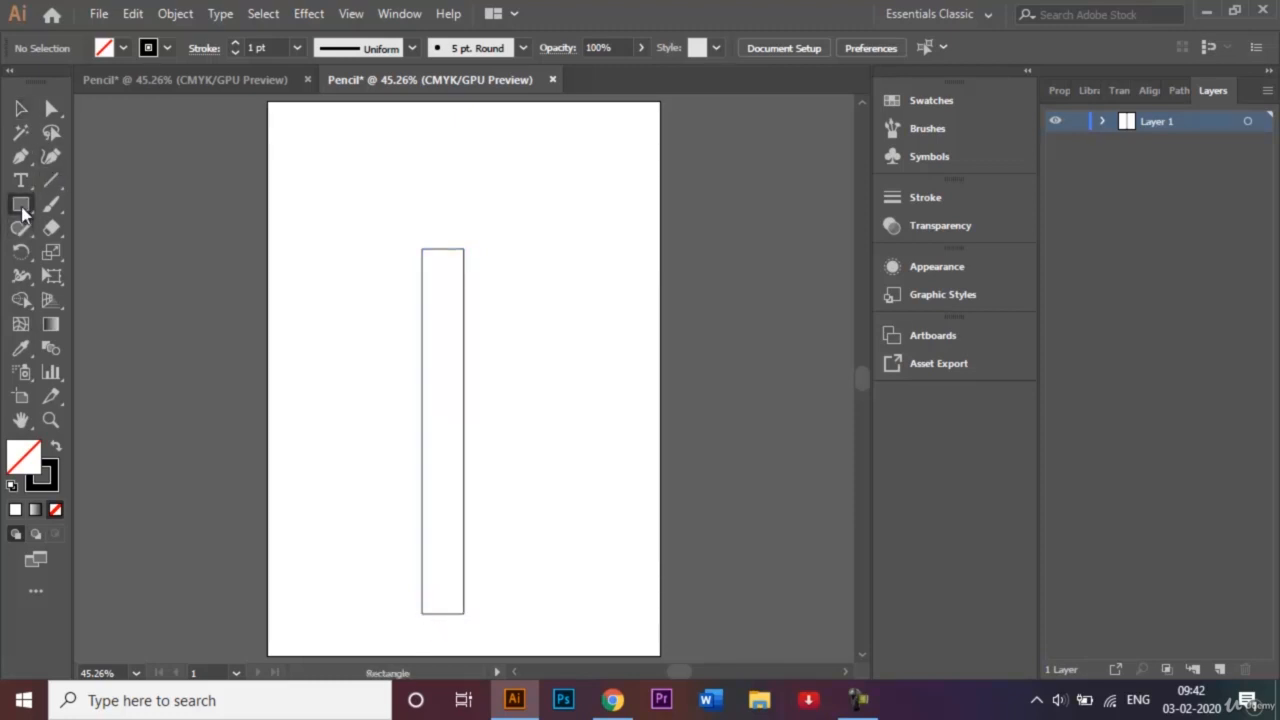
{"action": "key", "text": "ctrl+="}
{"action": "key", "text": "ctrl+="}
{"action": "key", "text": "ctrl+="}
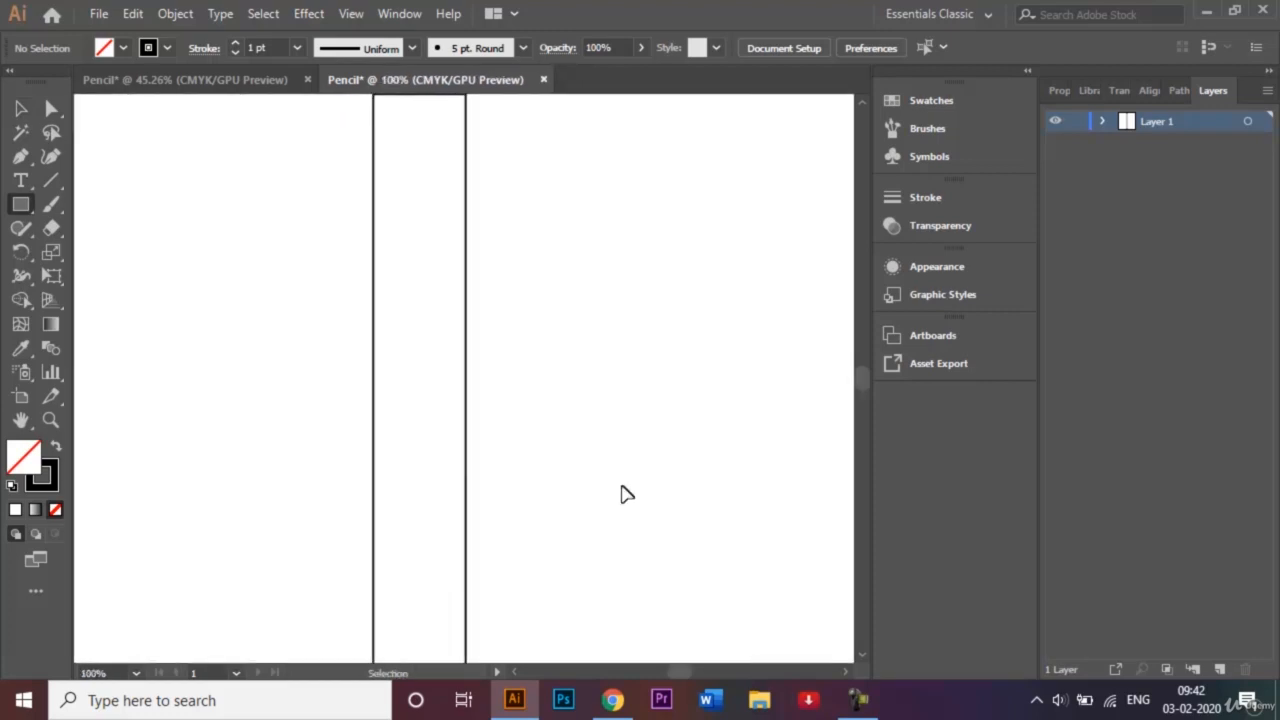
{"action": "scroll", "coordinate": [860, 652], "scroll_direction": "down", "scroll_amount": 5}
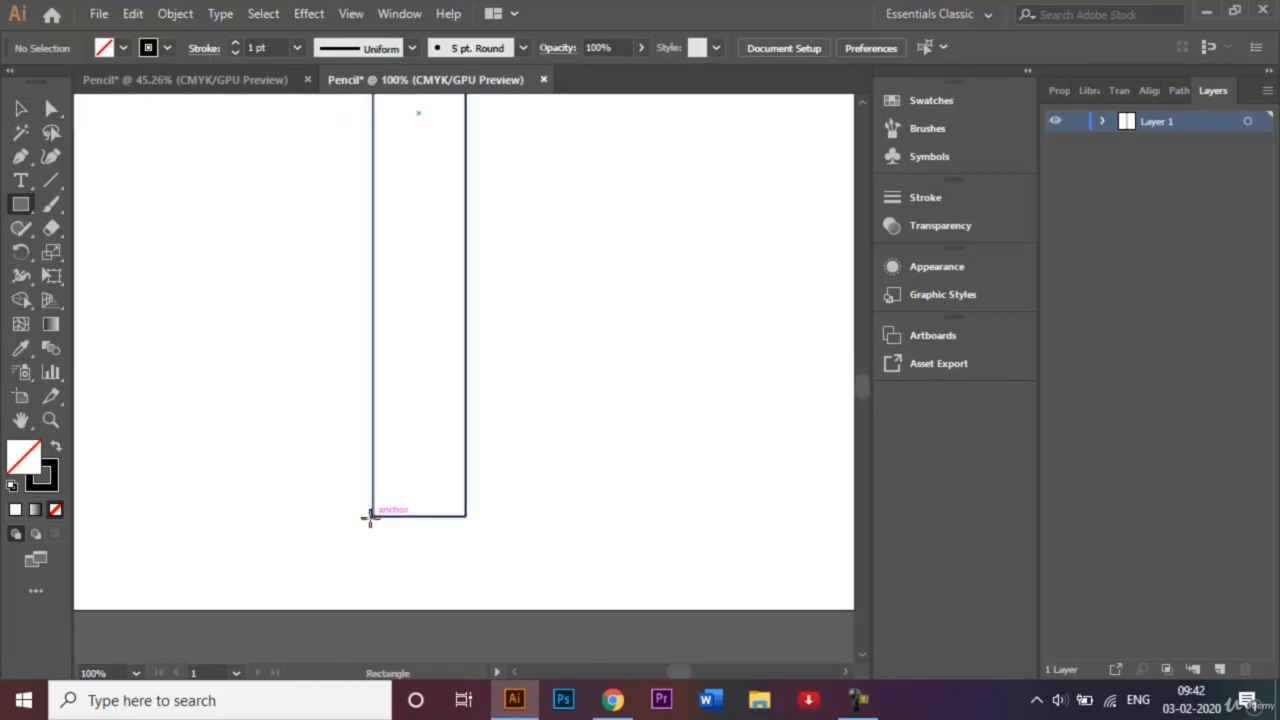
{"action": "left_click_drag", "start_coordinate": [372, 517], "coordinate": [466, 531]}
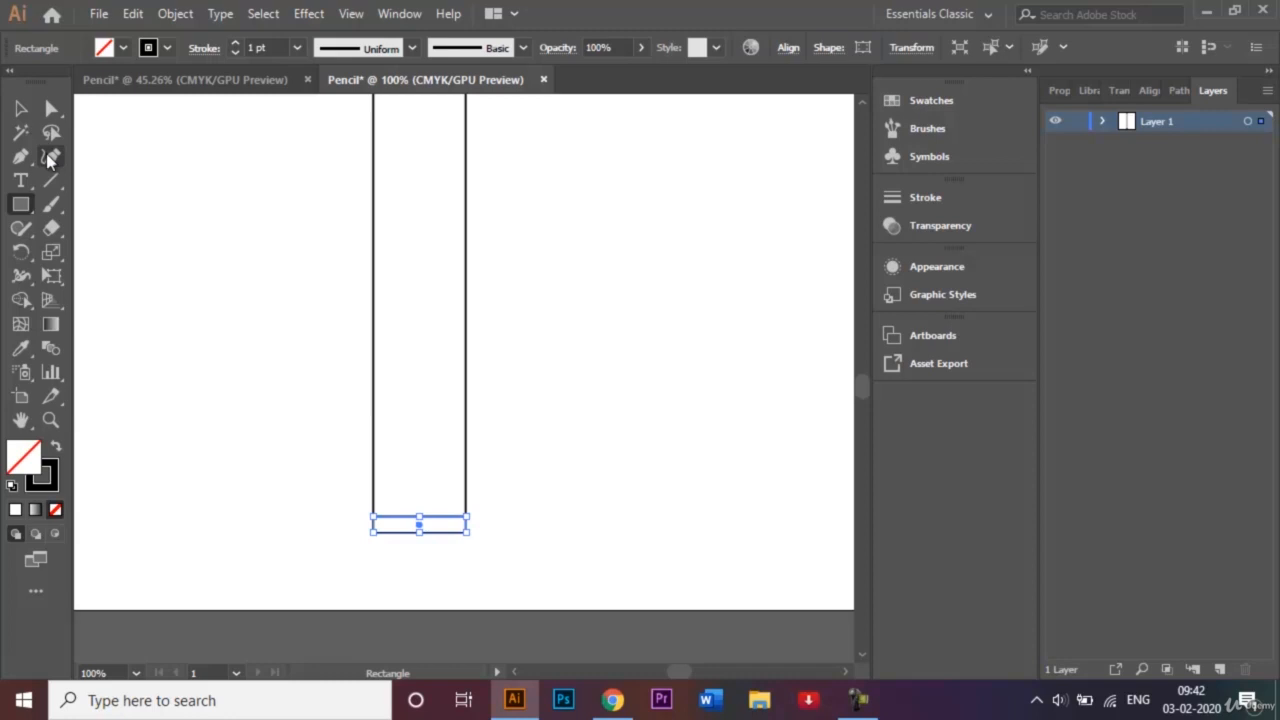
Duplicate the thin band directly below itself and make the copy about twice as tall for the eraser
{"action": "left_click", "coordinate": [20, 108]}
{"action": "left_click_drag", "start_coordinate": [420, 524], "coordinate": [421, 563]}
{"action": "left_click", "coordinate": [482, 565]}
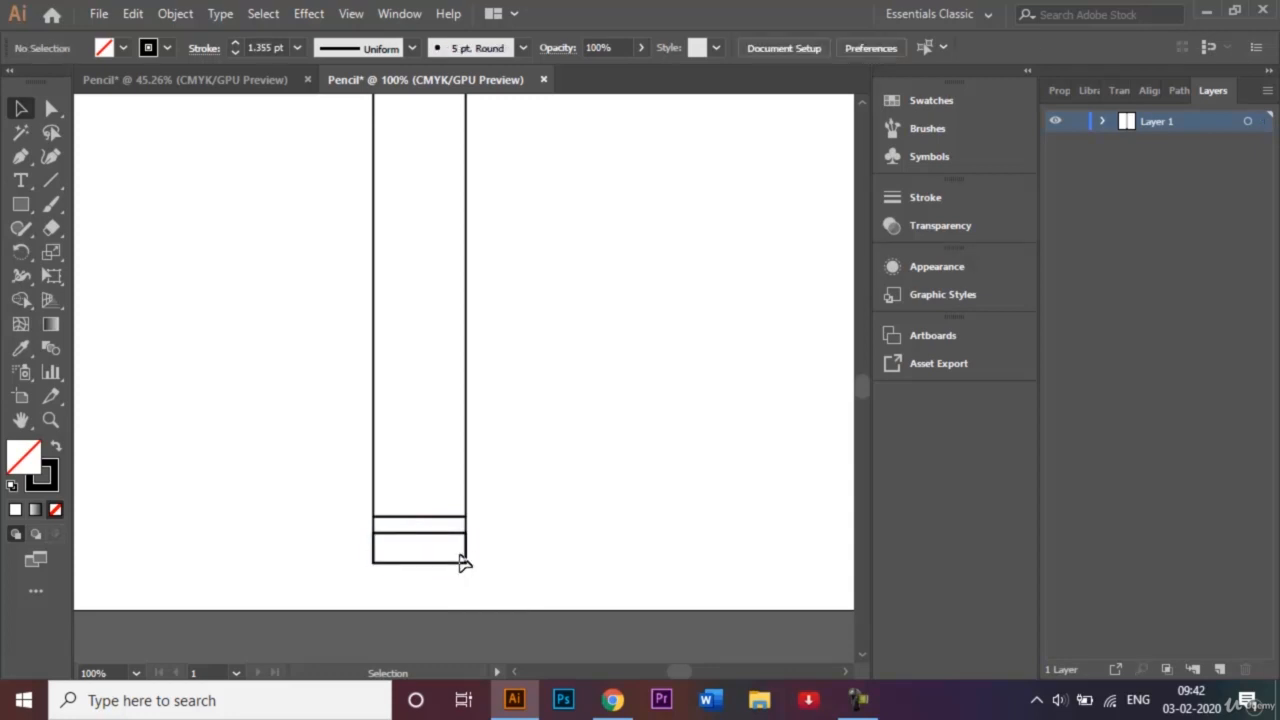
Round the eraser rectangle's two bottom corners by 7.26 mm and stretch the shape slightly downward
{"action": "left_click", "coordinate": [466, 564]}
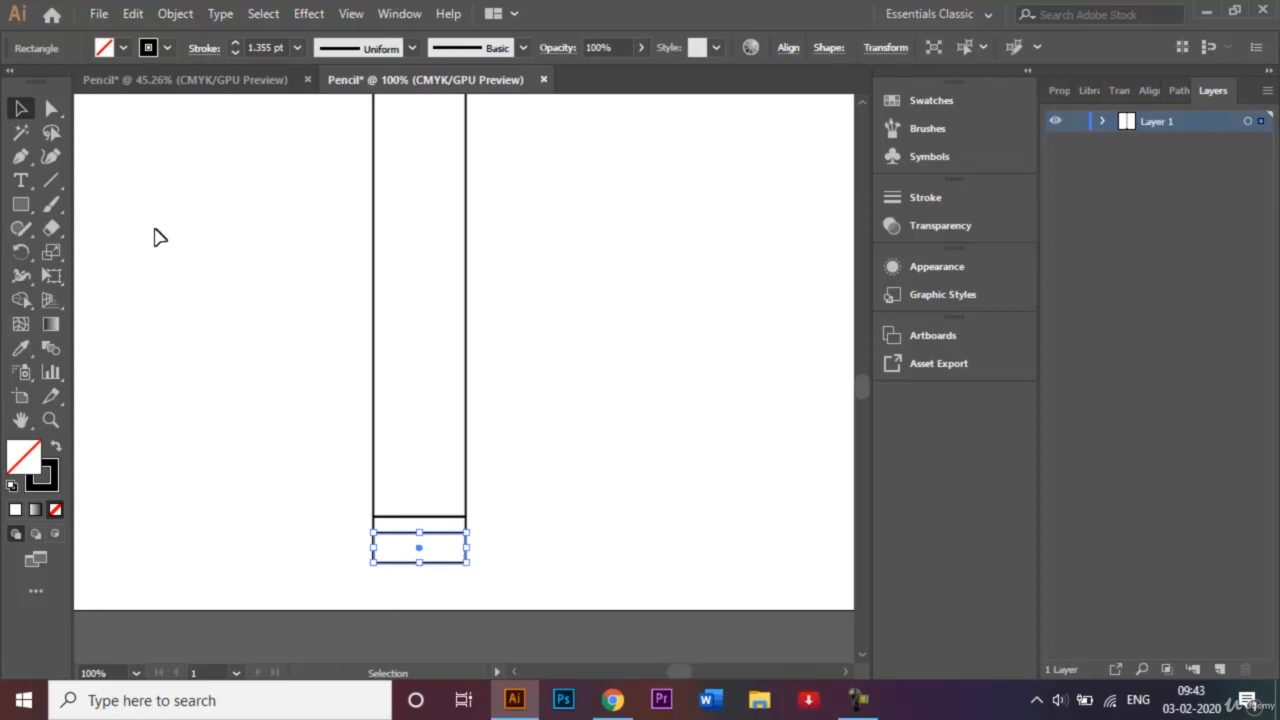
{"action": "left_click", "coordinate": [52, 108]}
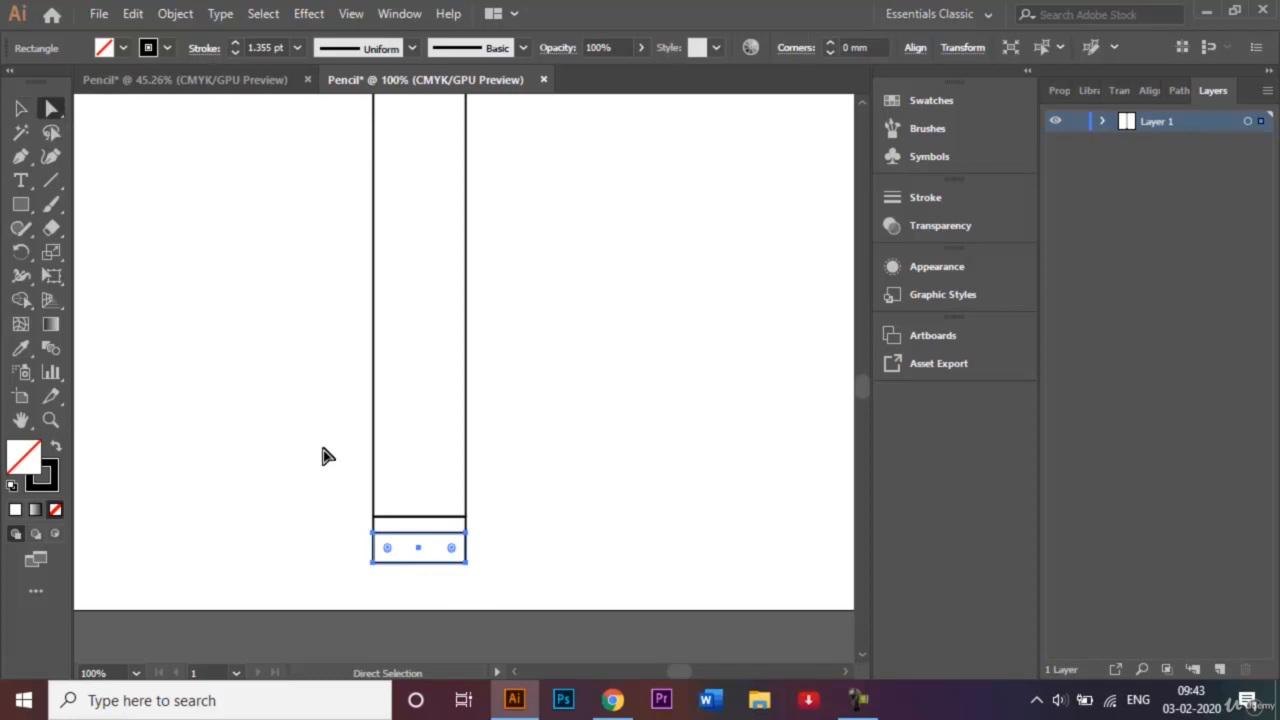
{"action": "left_click", "coordinate": [376, 563]}
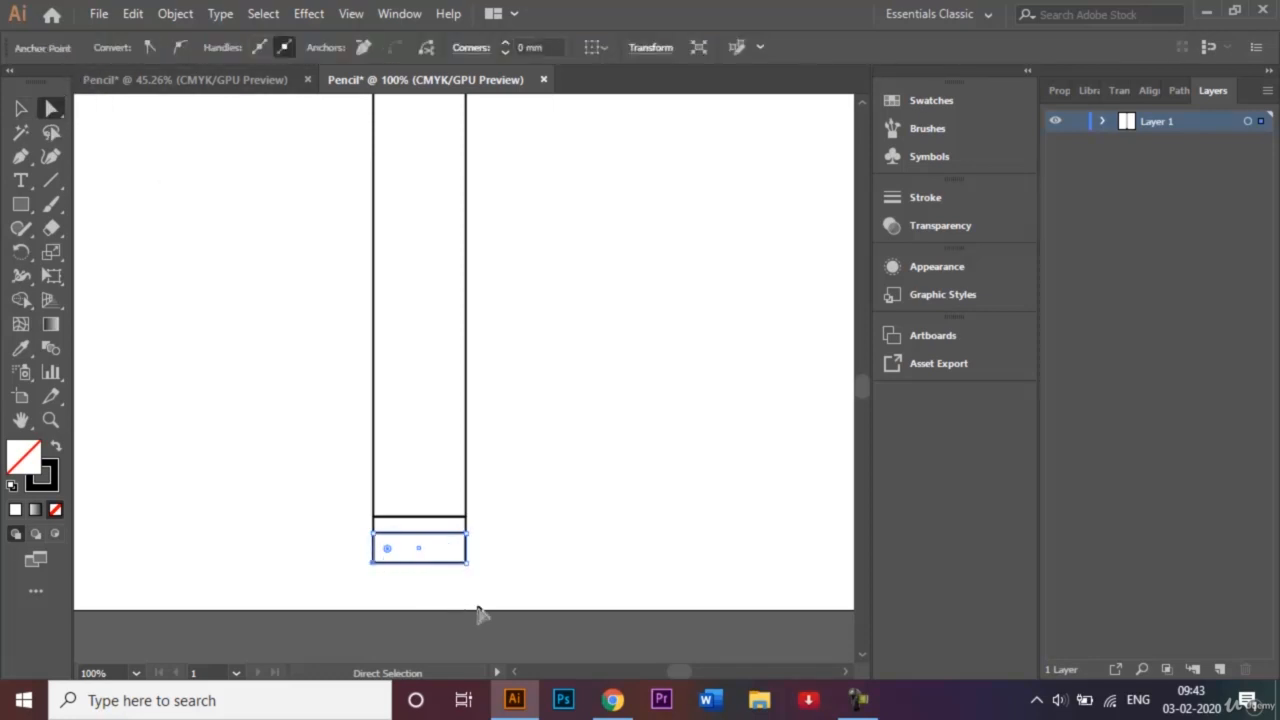
{"action": "left_click", "coordinate": [466, 563], "text": "shift"}
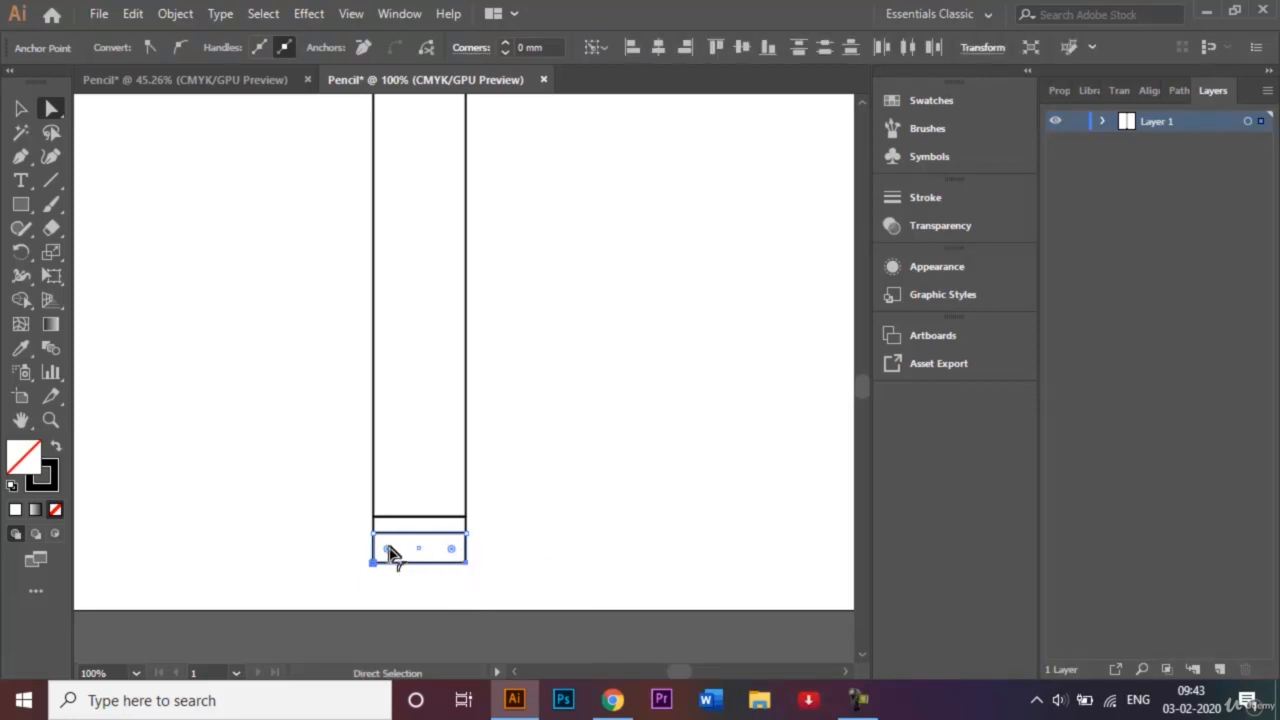
{"action": "left_click_drag", "start_coordinate": [386, 548], "coordinate": [418, 544]}
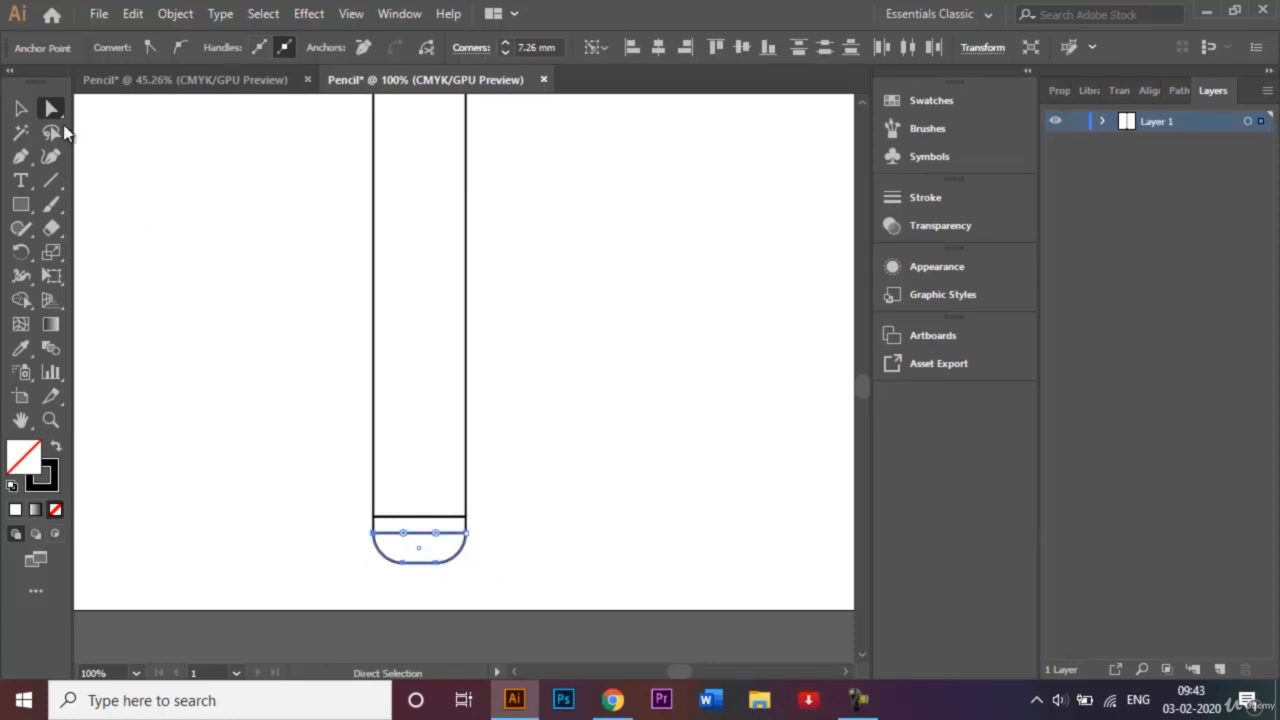
{"action": "left_click", "coordinate": [22, 108]}
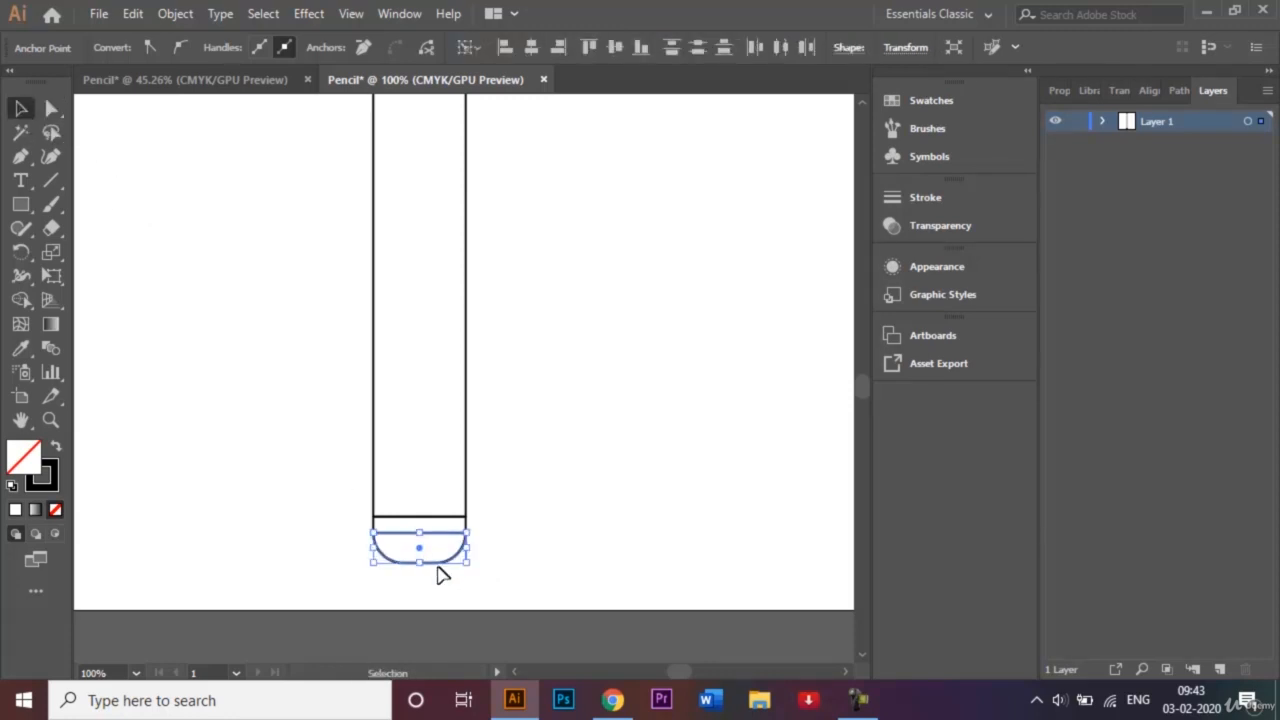
{"action": "left_click_drag", "start_coordinate": [422, 565], "coordinate": [422, 571]}
{"action": "left_click", "coordinate": [515, 572]}
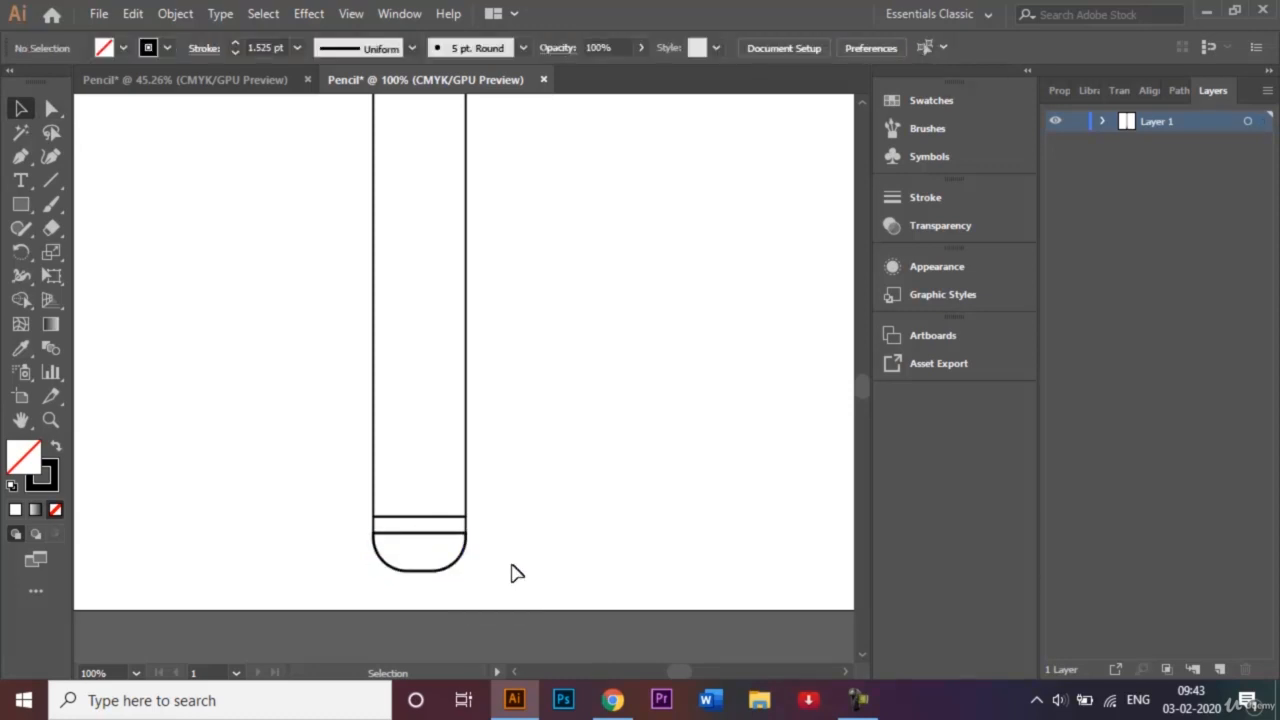
Draw a 5 x 5 mm circle with the Ellipse tool on the empty page area beside the pencil body
{"action": "key", "text": "ctrl+0"}
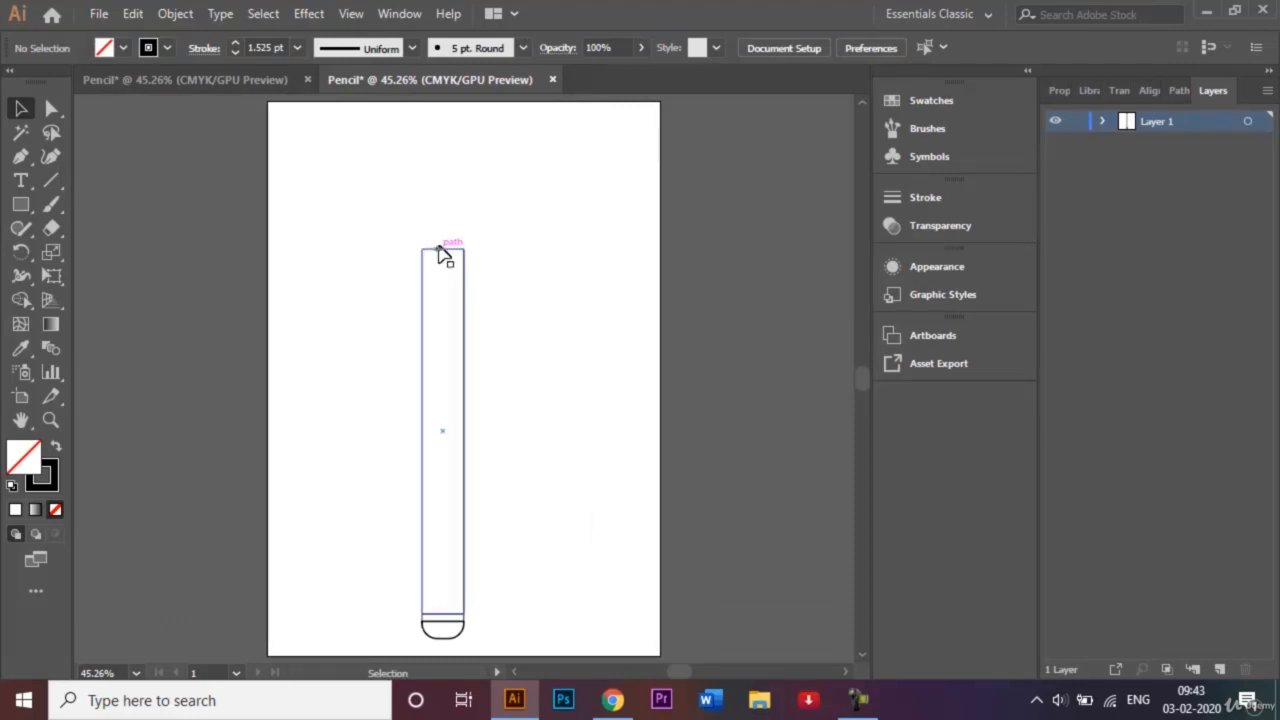
{"action": "left_click", "coordinate": [20, 206]}
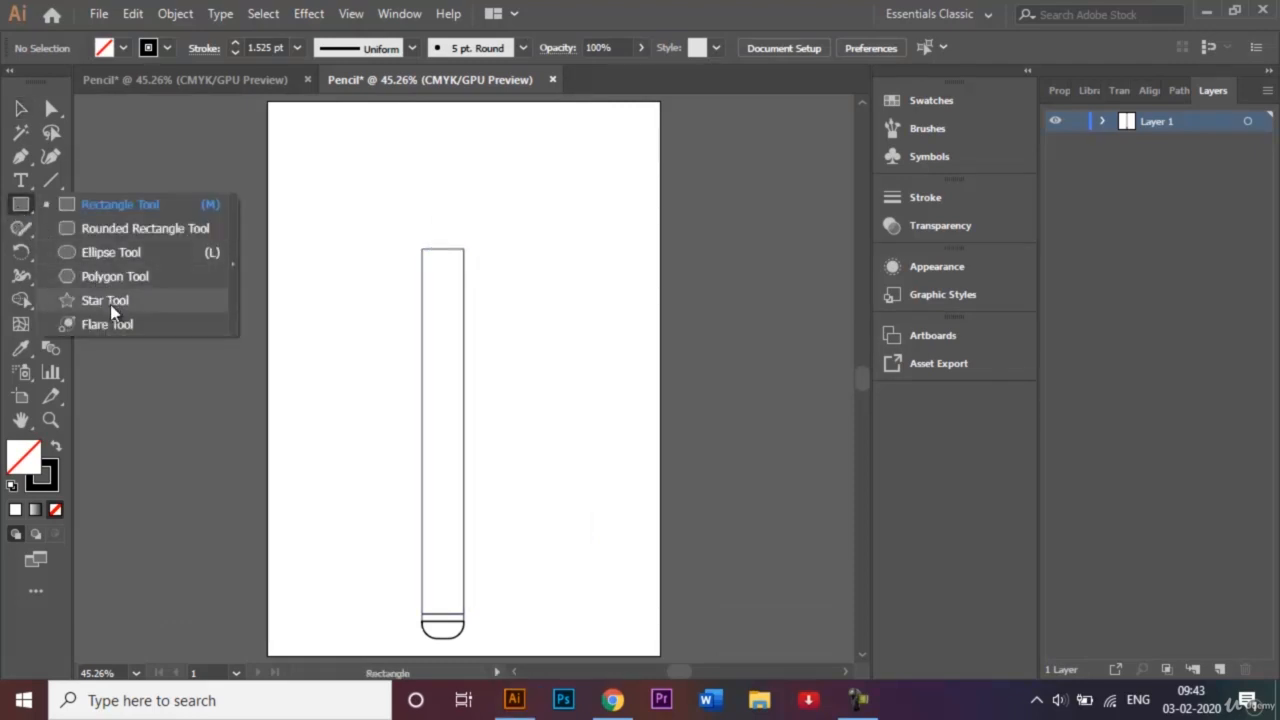
{"action": "left_click", "coordinate": [110, 255]}
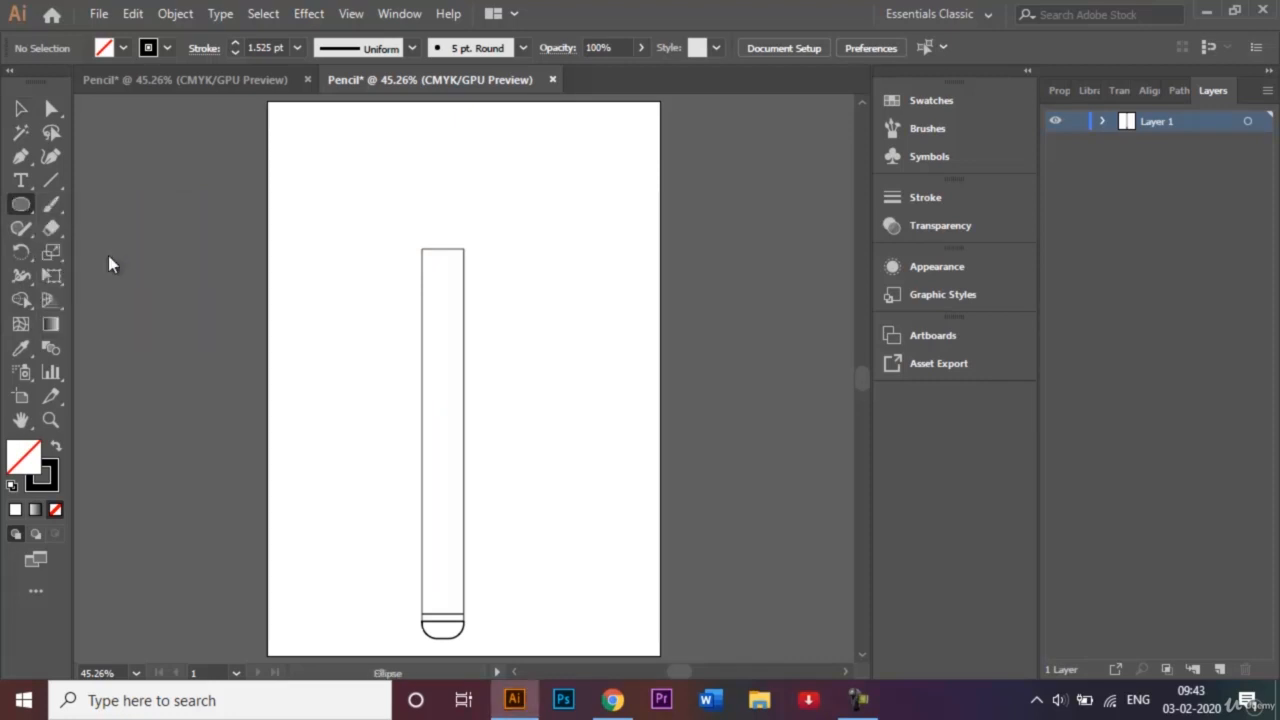
{"action": "left_click", "coordinate": [325, 320]}
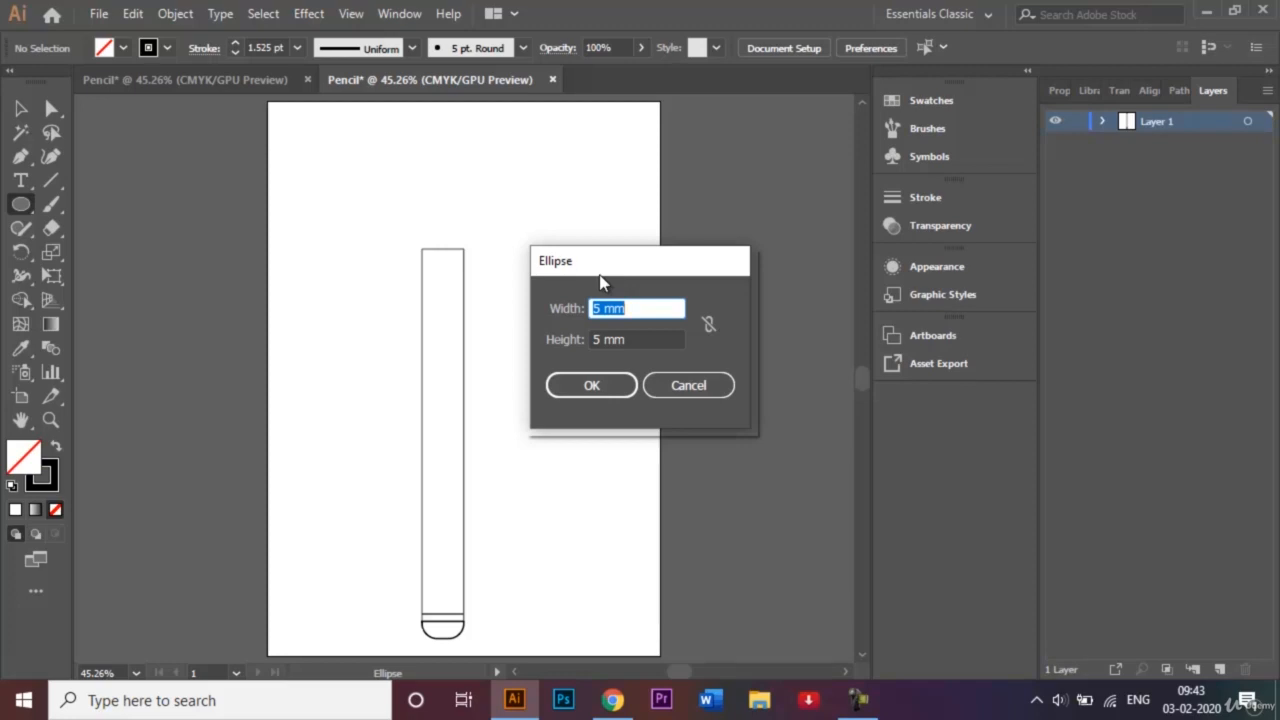
{"action": "left_click", "coordinate": [604, 386]}
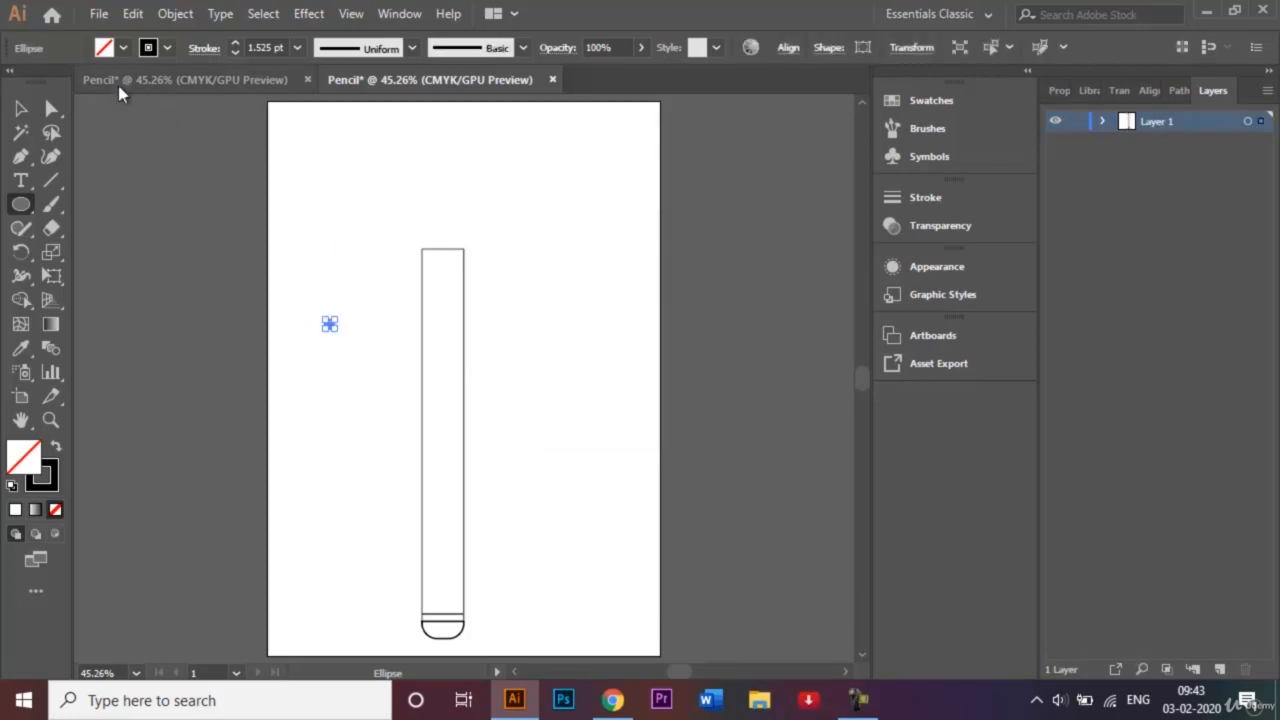
{"action": "left_click", "coordinate": [20, 108]}
{"action": "left_click", "coordinate": [281, 305]}
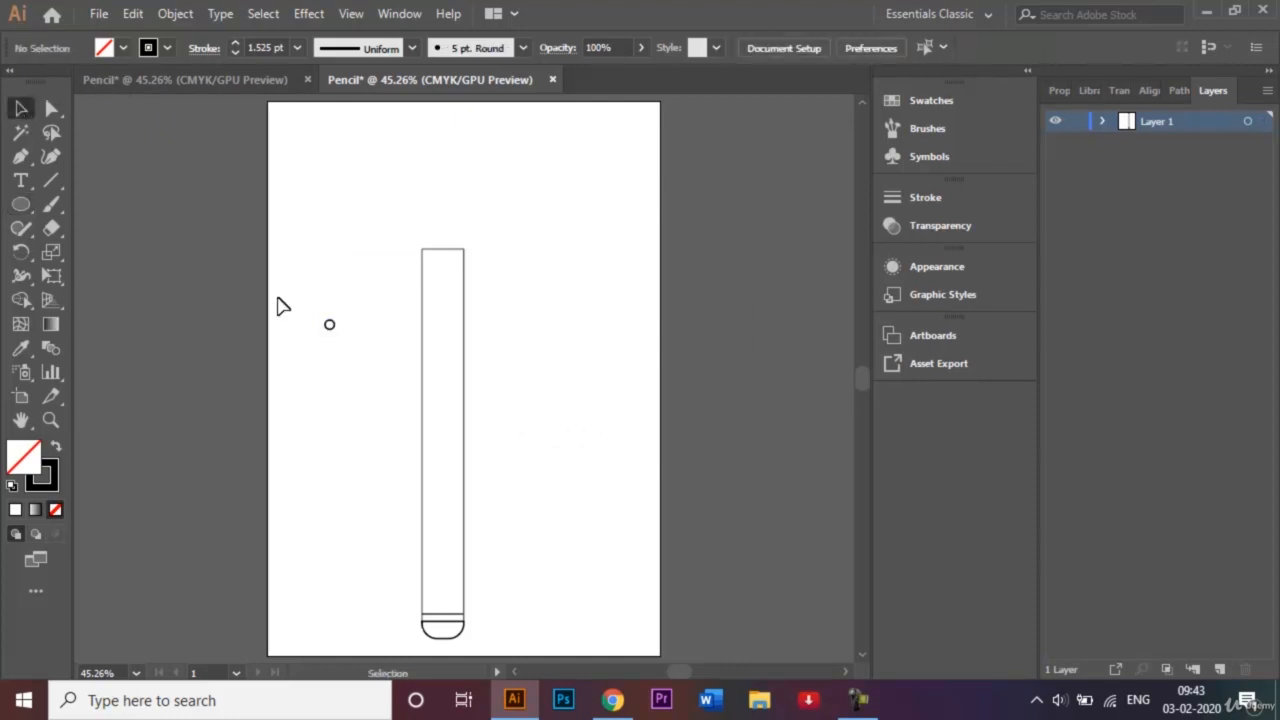
Set the small circle's stroke weight to 1 pt
{"action": "left_click", "coordinate": [330, 325]}
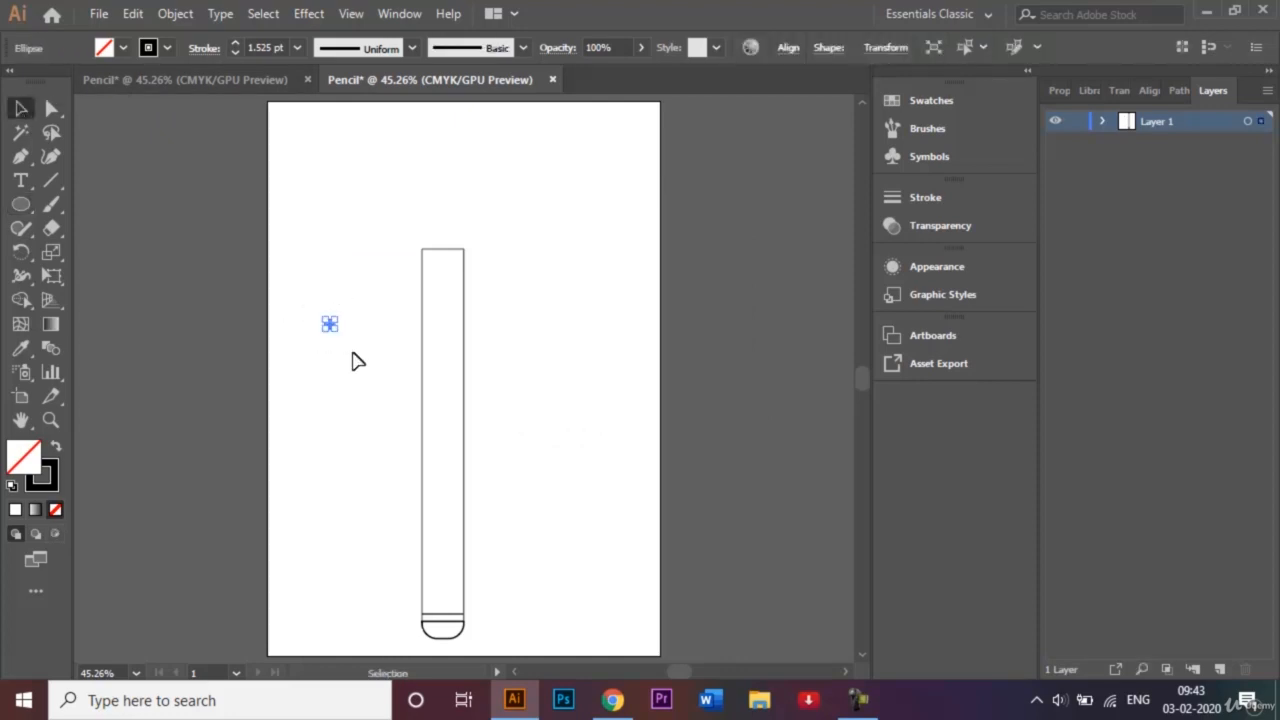
{"action": "left_click", "coordinate": [299, 52]}
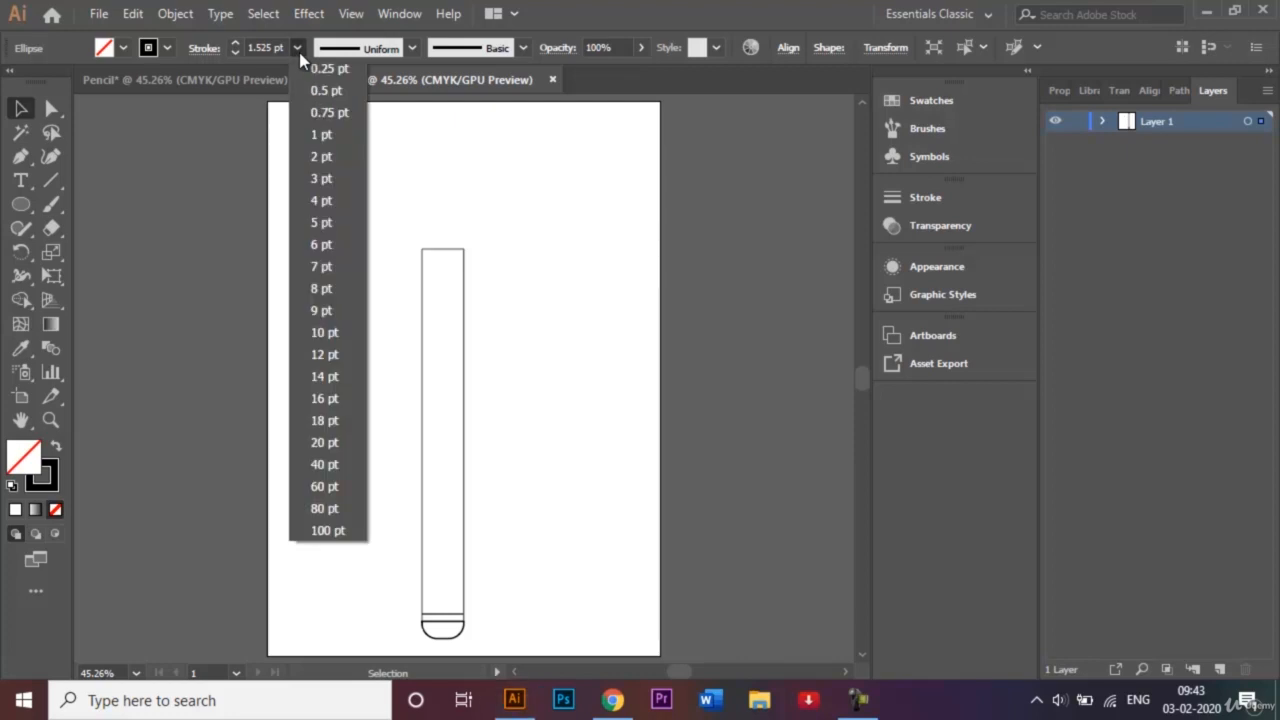
{"action": "left_click", "coordinate": [336, 132]}
{"action": "left_click", "coordinate": [335, 295]}
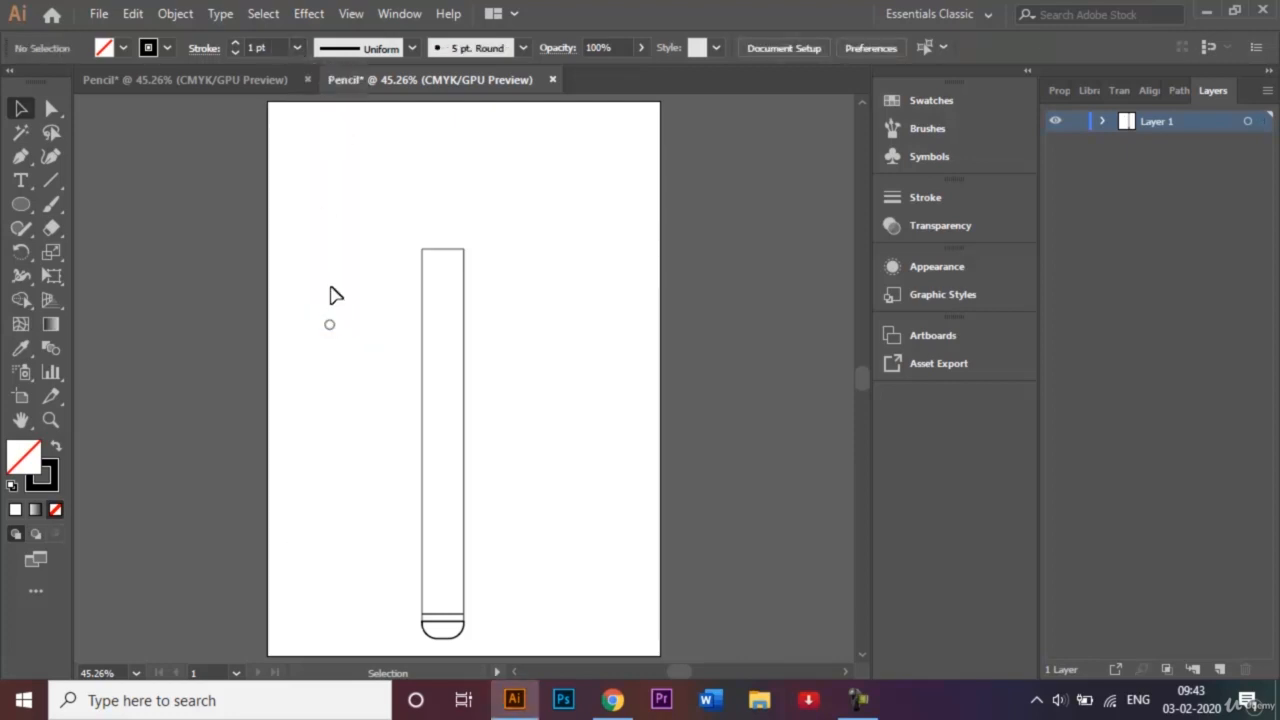
Move the small circle onto the top-left corner of the pencil body
{"action": "left_click_drag", "start_coordinate": [306, 306], "coordinate": [362, 397]}
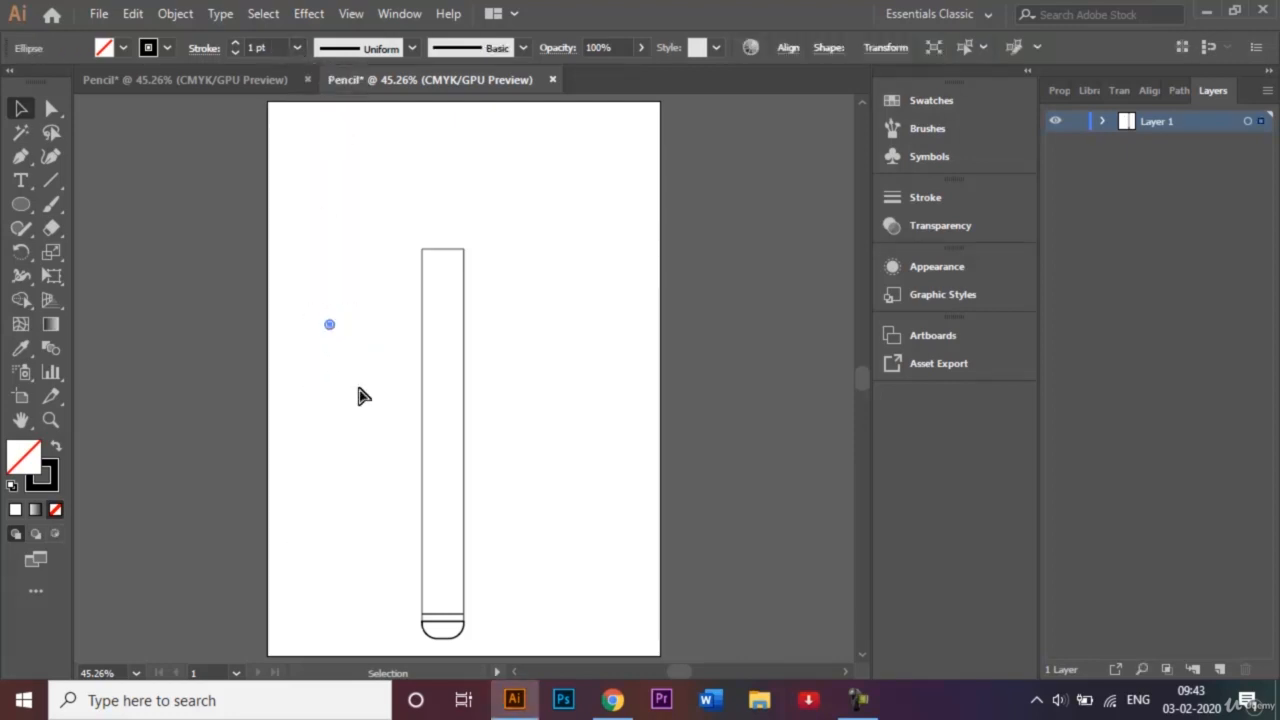
{"action": "key", "text": "ctrl+equal"}
{"action": "key", "text": "ctrl+equal"}
{"action": "key", "text": "ctrl+equal"}
{"action": "key", "text": "ctrl+equal"}
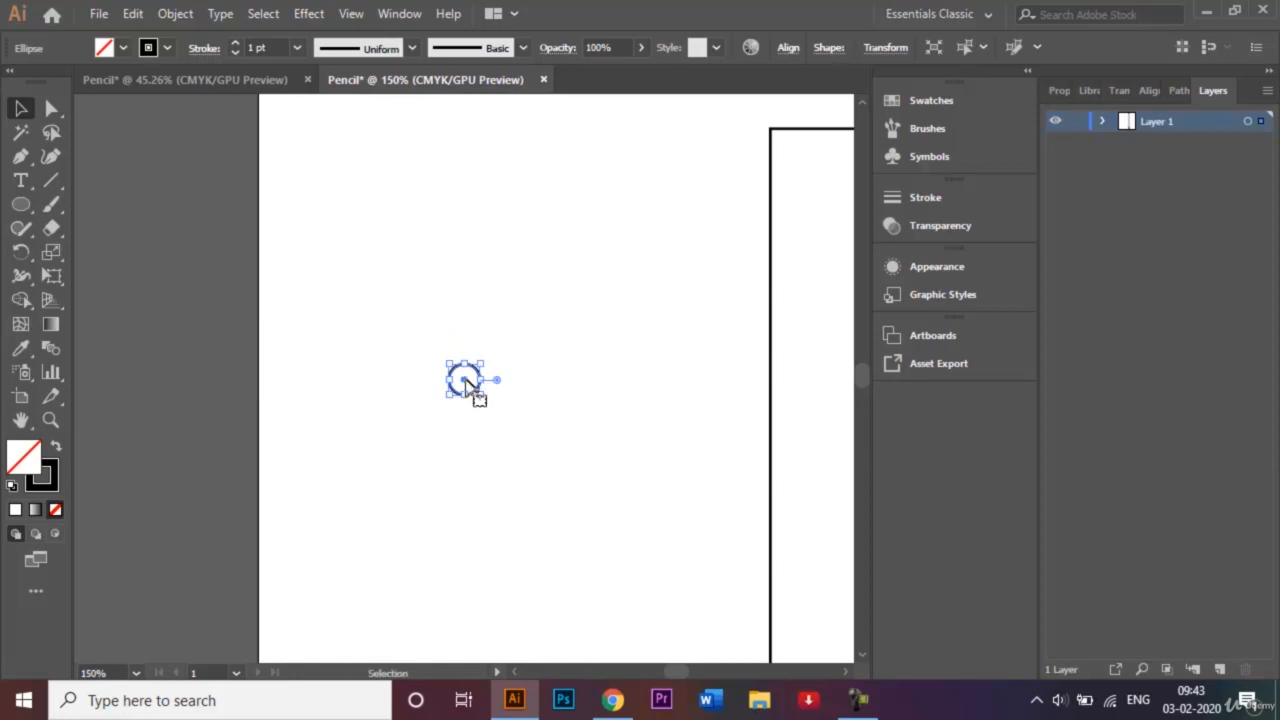
{"action": "left_click_drag", "start_coordinate": [470, 388], "coordinate": [789, 147]}
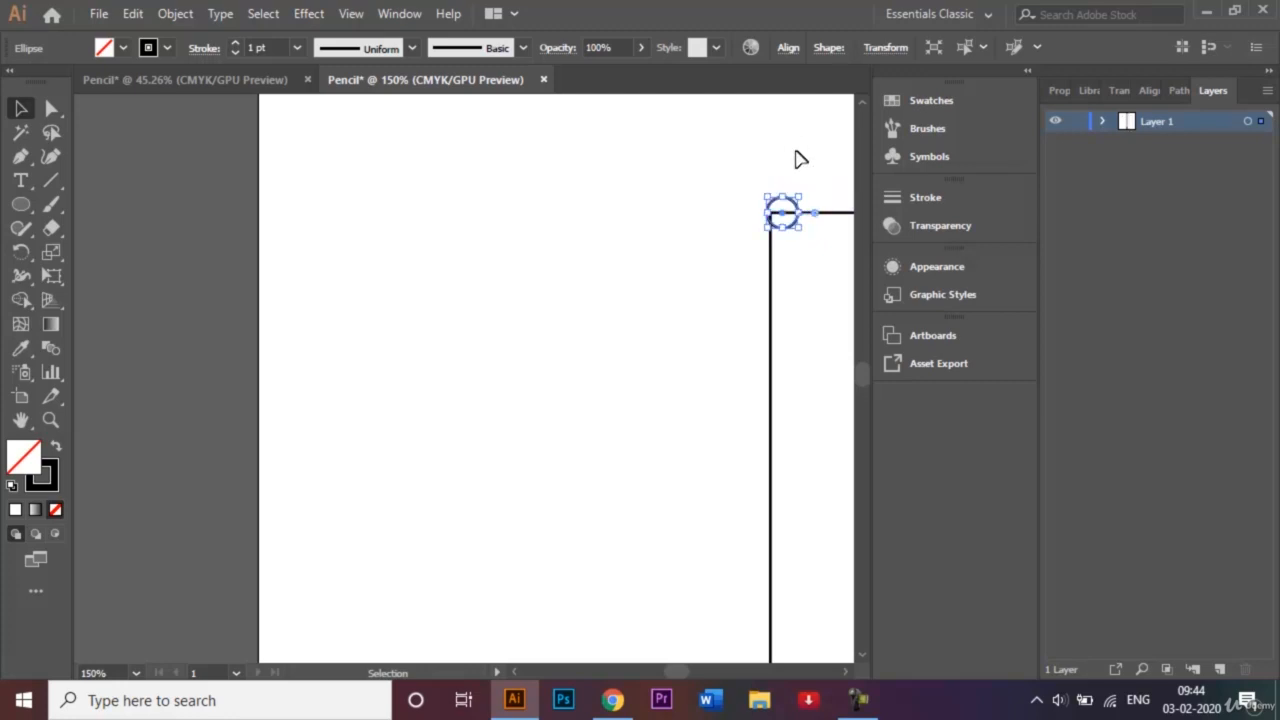
Fine-tune the circle's horizontal position so its left edge lines up with the pencil body's left edge
{"action": "left_click", "coordinate": [845, 673]}
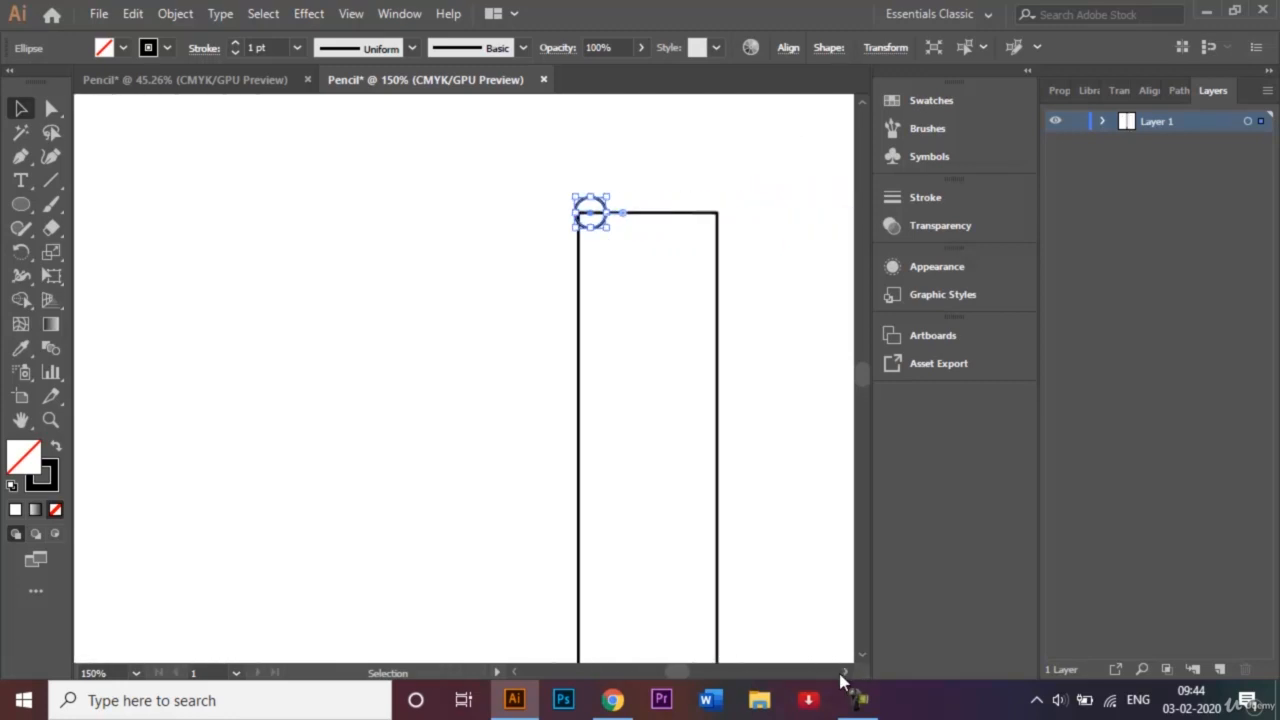
{"action": "key", "text": "ctrl+plus"}
{"action": "key", "text": "ctrl+plus"}
{"action": "key", "text": "ctrl+plus"}
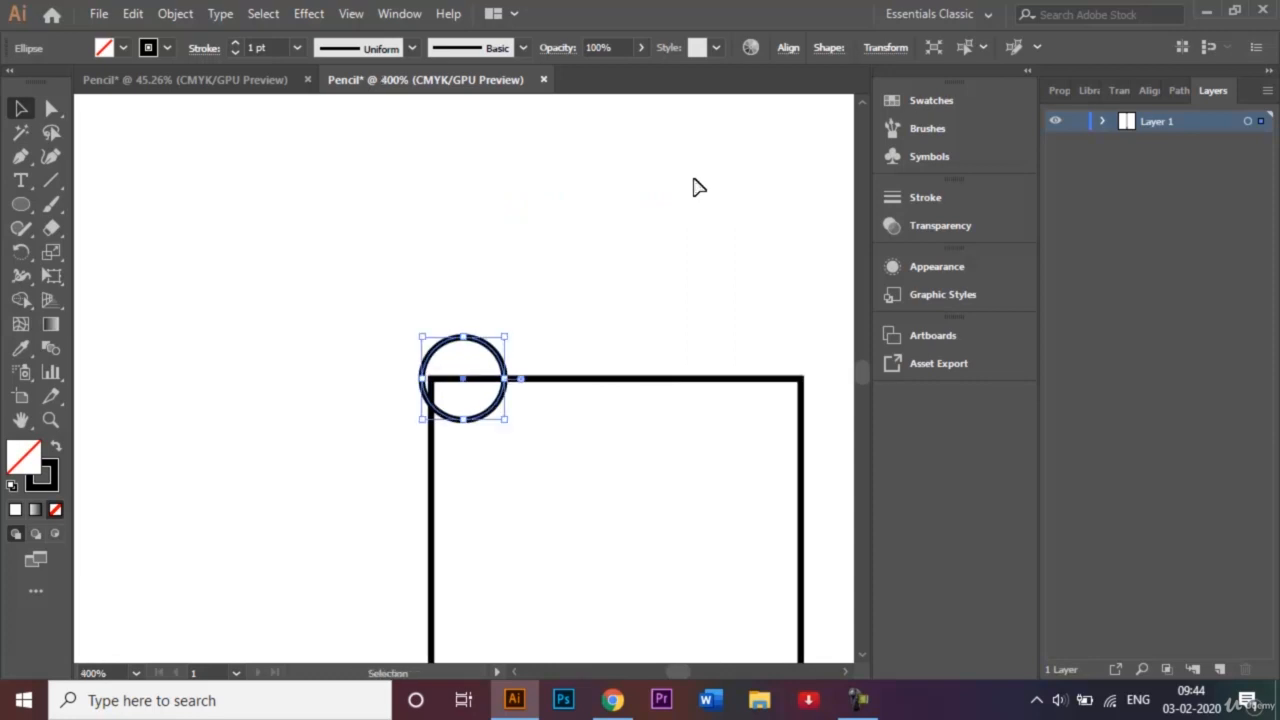
{"action": "key", "text": "Right"}
{"action": "key", "text": "Right"}
{"action": "key", "text": "Right"}
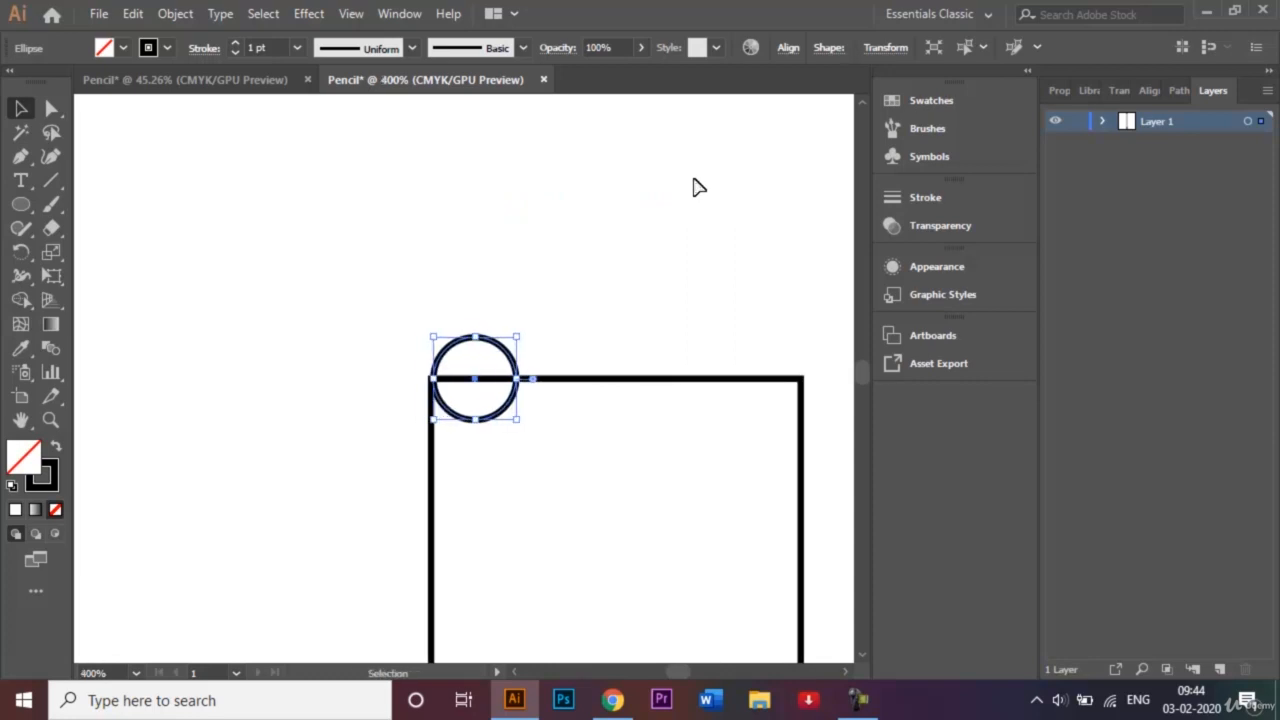
{"action": "key", "text": "Left"}
{"action": "key", "text": "Left"}
{"action": "key", "text": "Right"}
{"action": "left_click", "coordinate": [604, 232]}
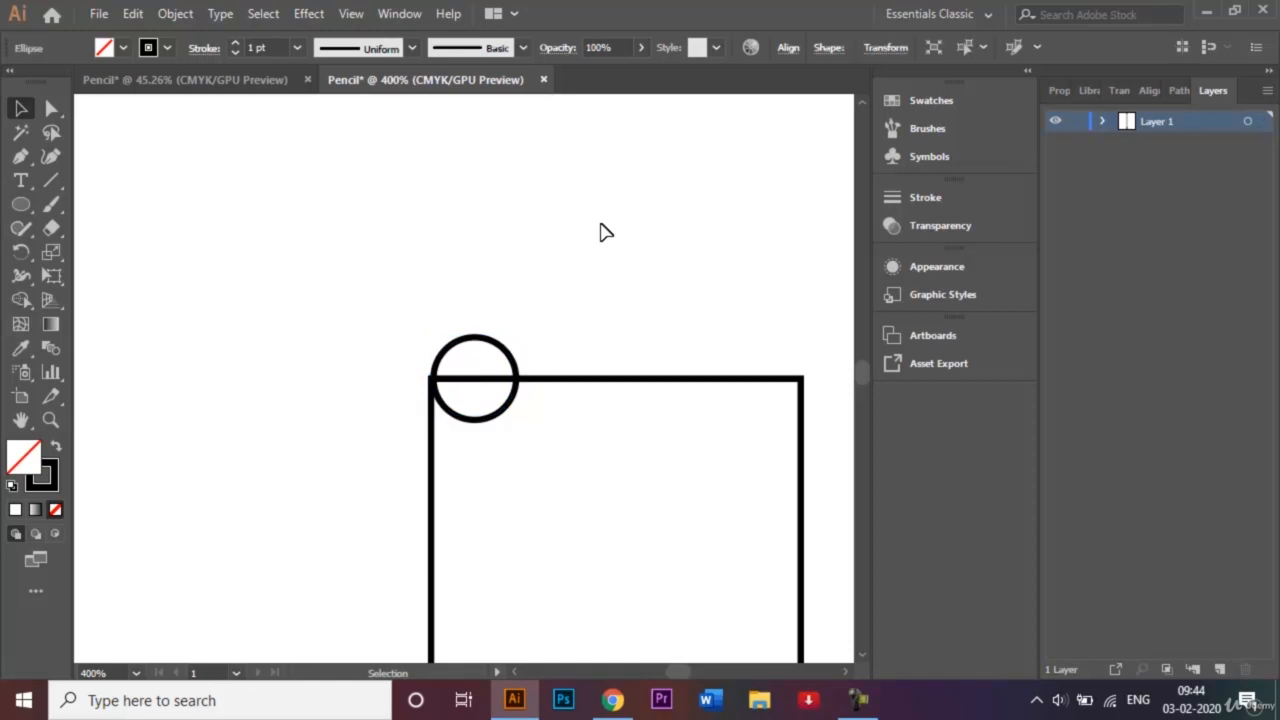
{"action": "left_click", "coordinate": [491, 337]}
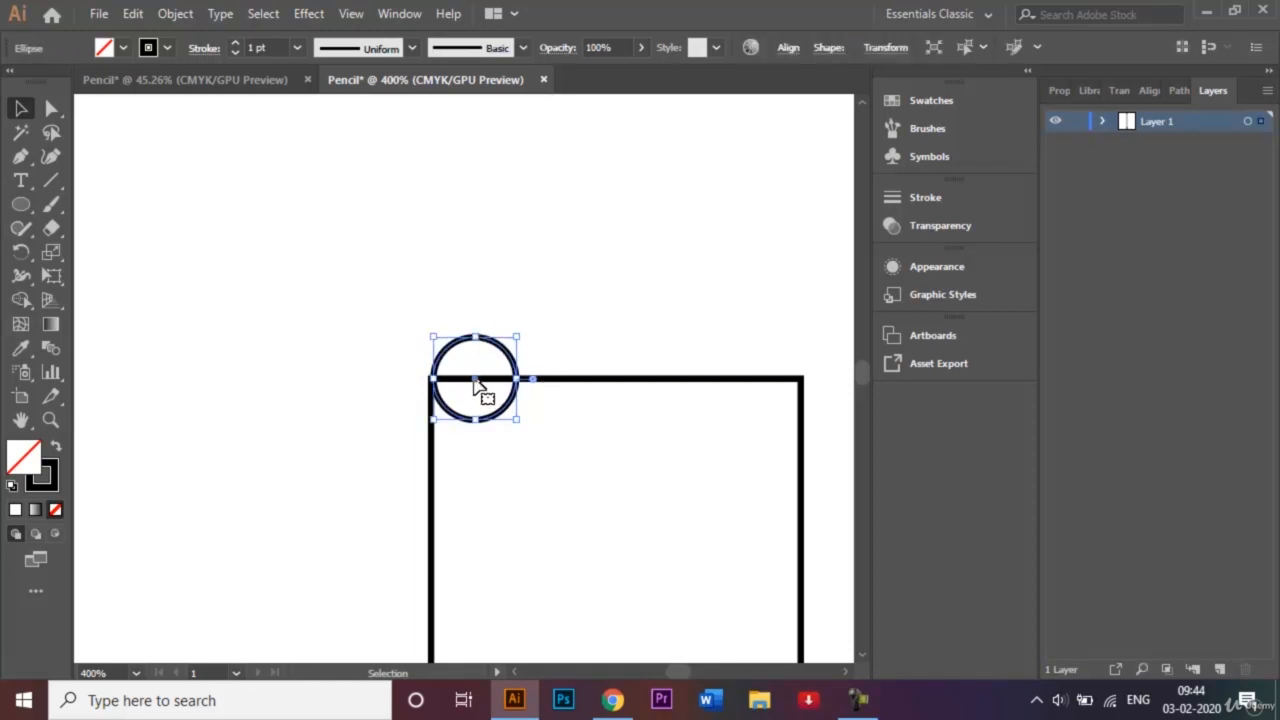
{"action": "left_click_drag", "start_coordinate": [480, 378], "coordinate": [471, 385]}
{"action": "left_click", "coordinate": [537, 314]}
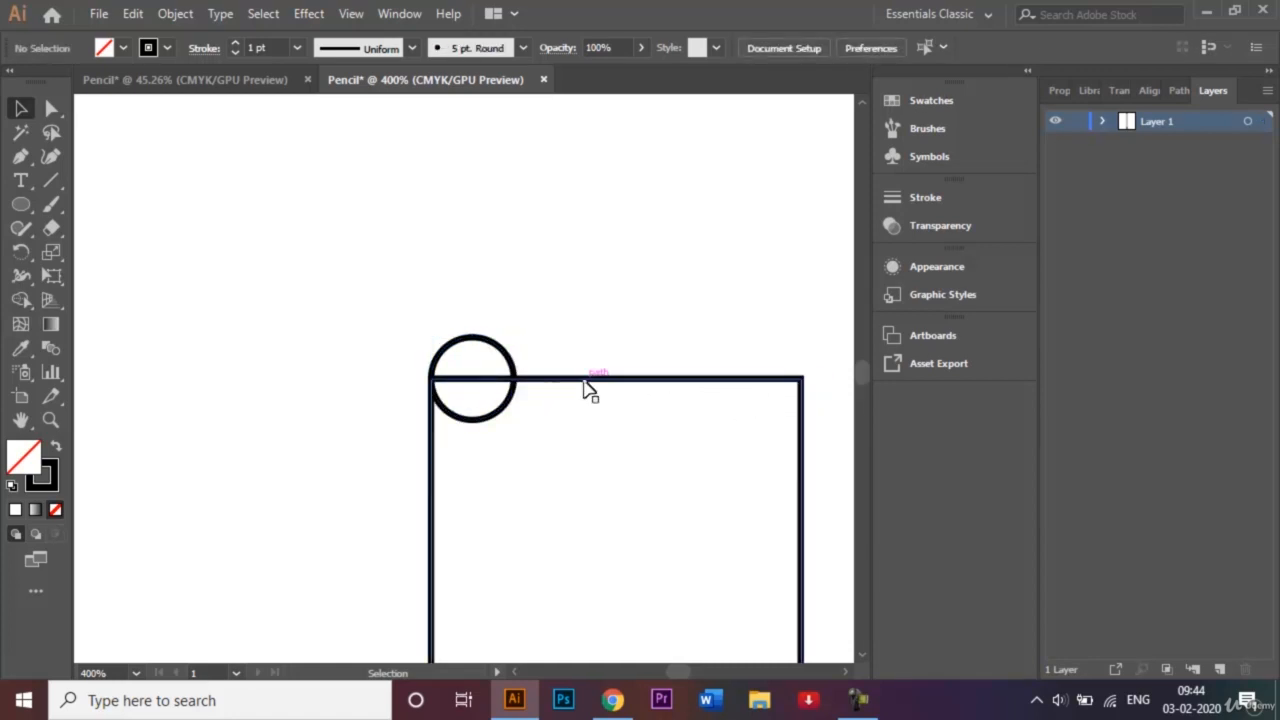
Duplicate the circle beside itself and duplicate the pair to form a touching row of four along the body's top edge
{"action": "left_click", "coordinate": [499, 352]}
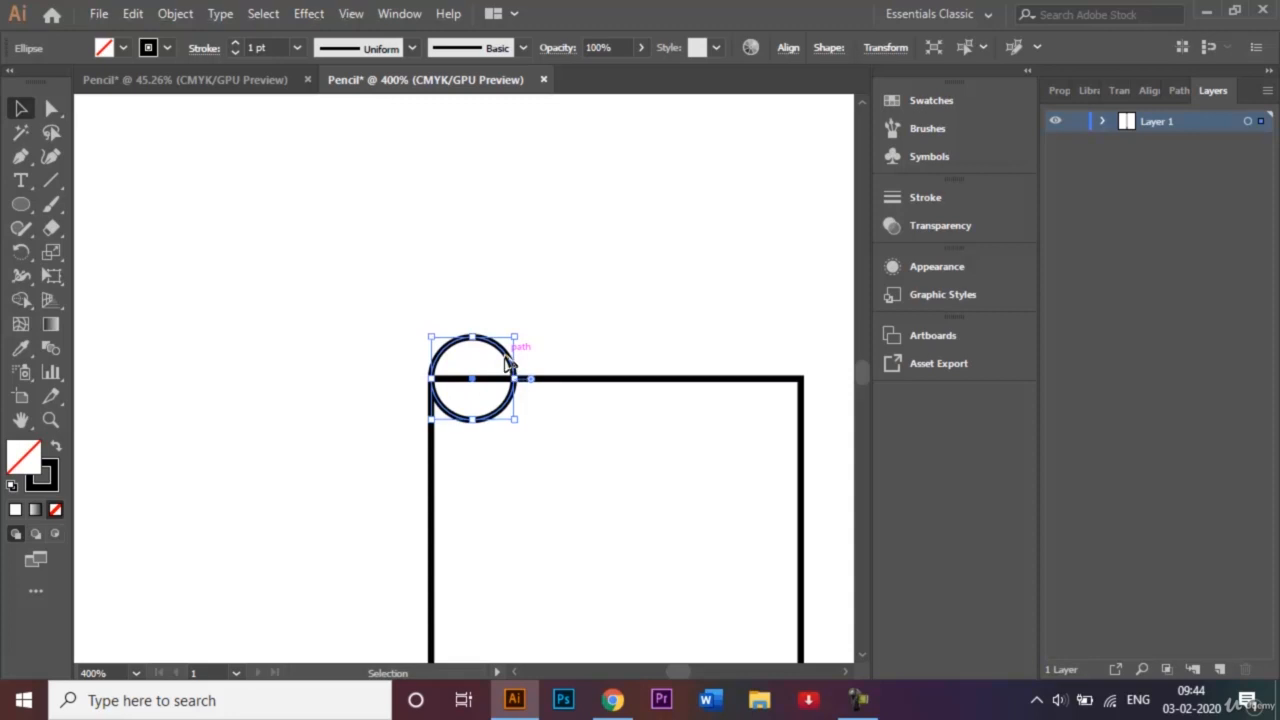
{"action": "left_click_drag", "start_coordinate": [508, 364], "coordinate": [578, 360]}
{"action": "left_click_drag", "start_coordinate": [593, 357], "coordinate": [597, 363]}
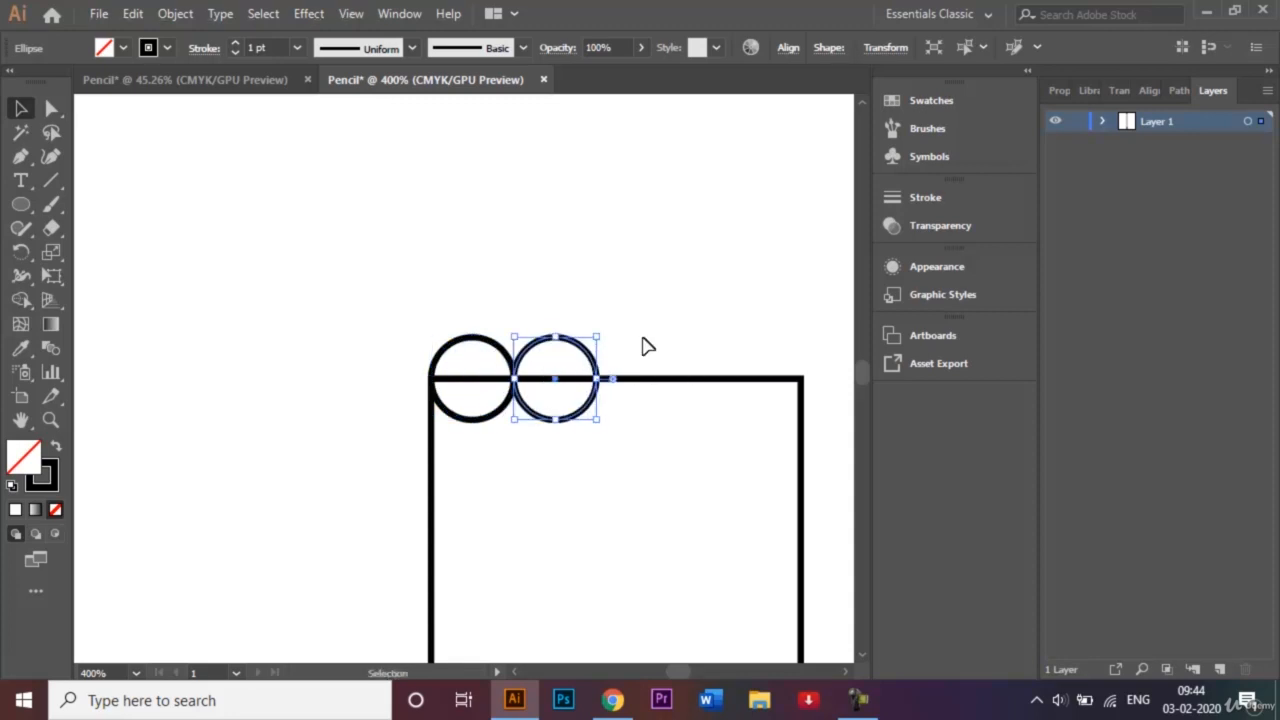
{"action": "left_click", "coordinate": [468, 322]}
{"action": "left_click_drag", "start_coordinate": [452, 318], "coordinate": [586, 368]}
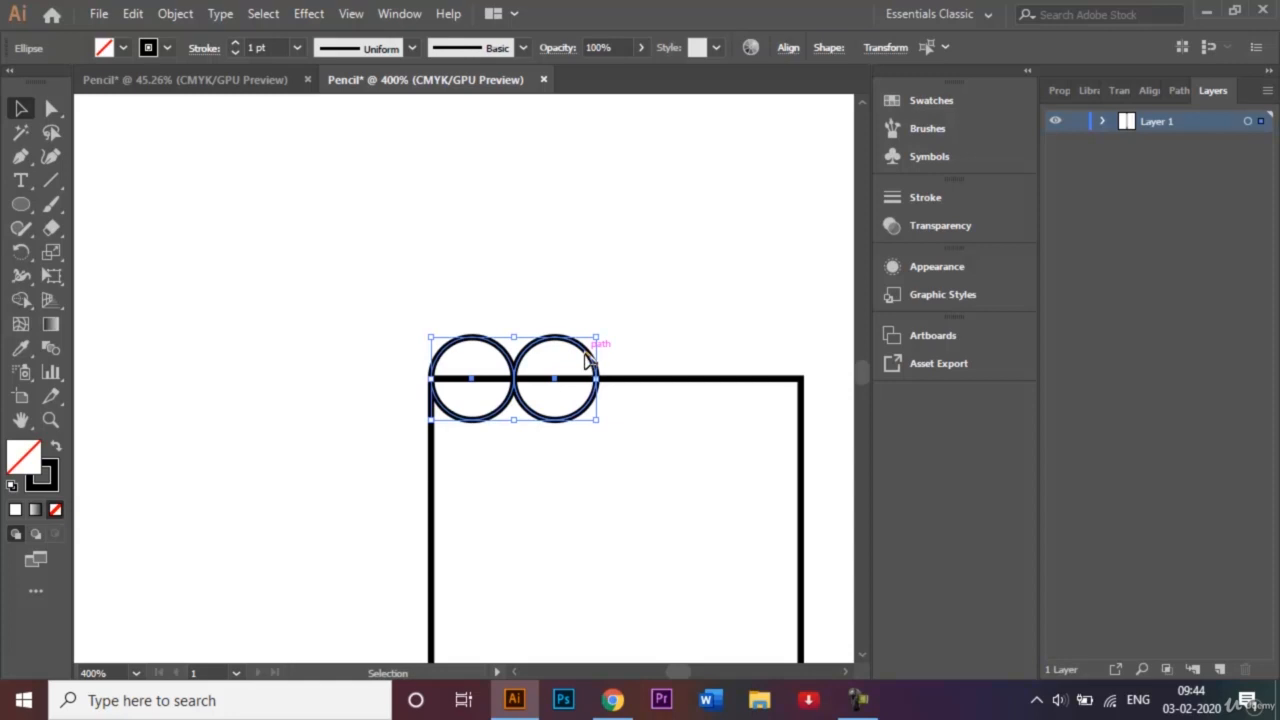
{"action": "left_click_drag", "start_coordinate": [588, 360], "coordinate": [760, 360]}
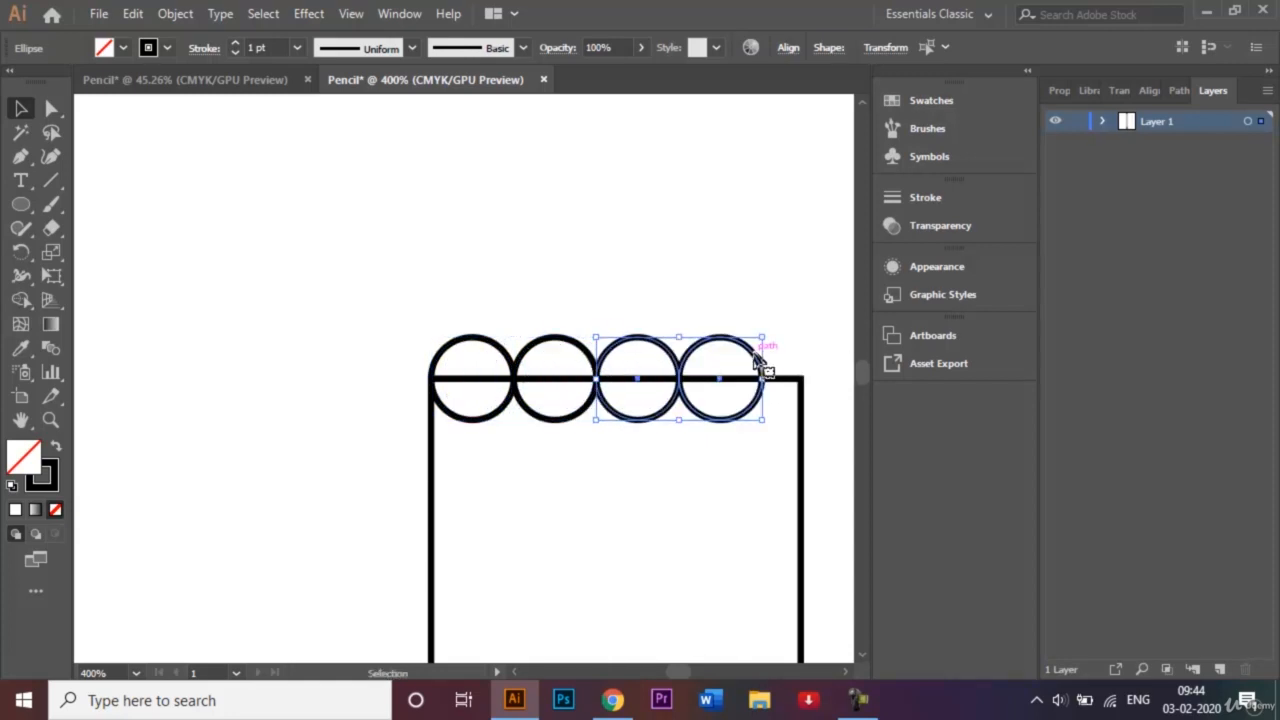
{"action": "left_click", "coordinate": [802, 357]}
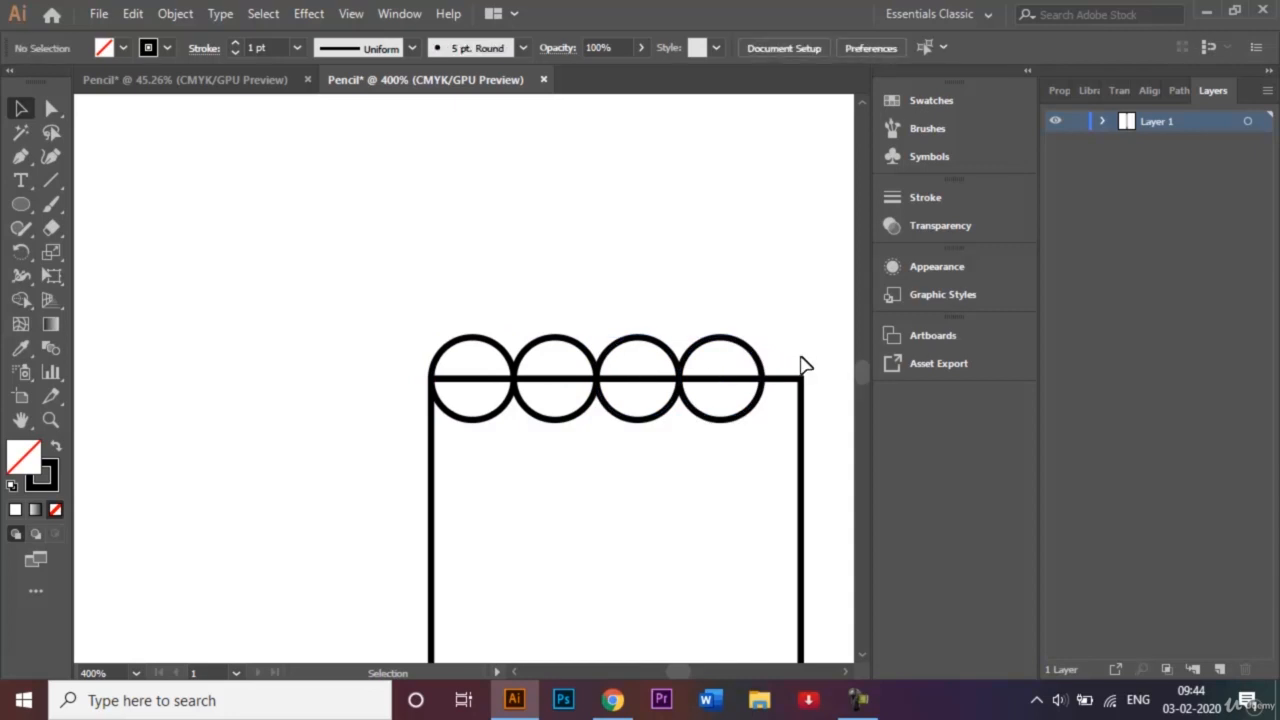
Duplicate the row's rightmost circle to its right as a fifth touching circle over the body's top-right corner
{"action": "left_click", "coordinate": [746, 353]}
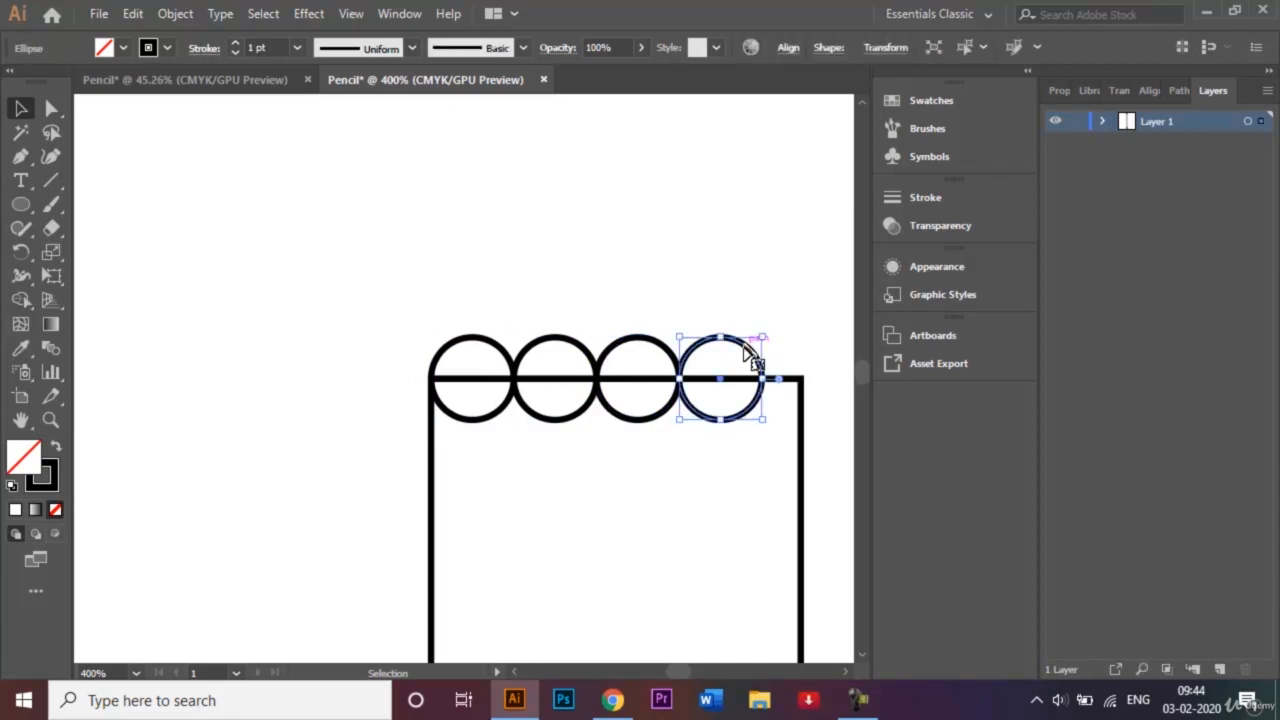
{"action": "left_click_drag", "start_coordinate": [752, 352], "coordinate": [834, 347]}
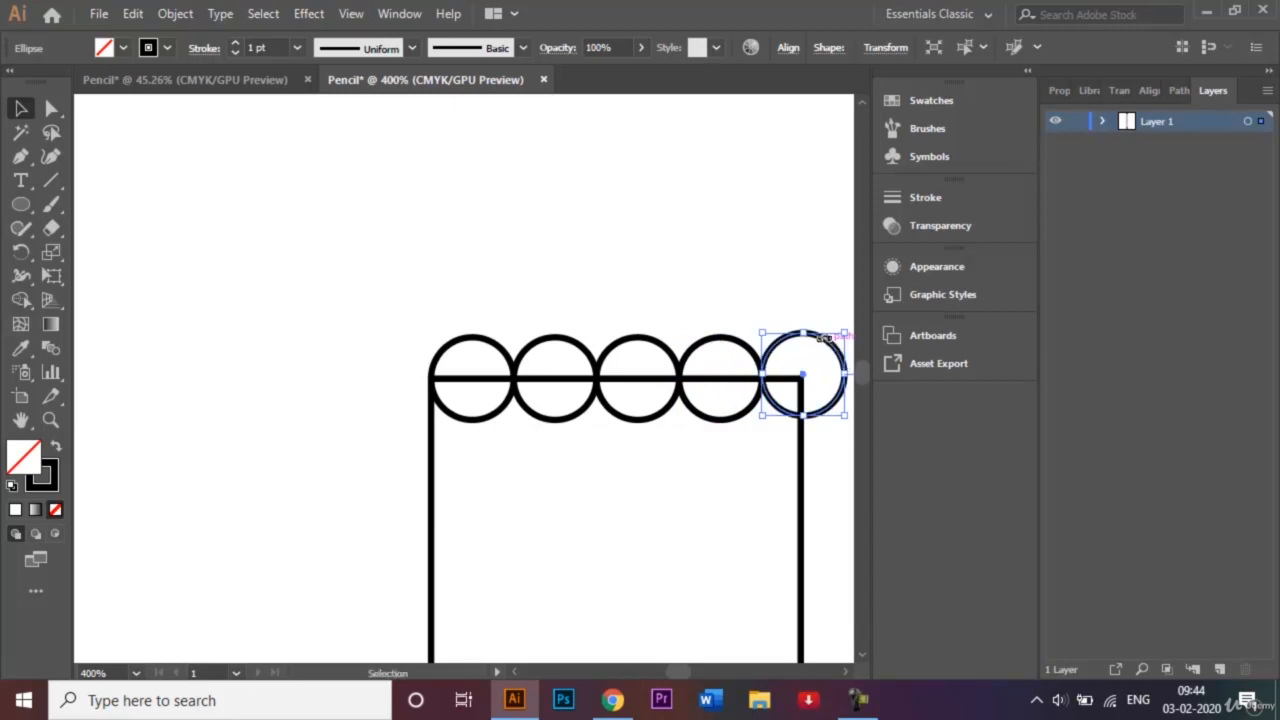
{"action": "left_click", "coordinate": [770, 290]}
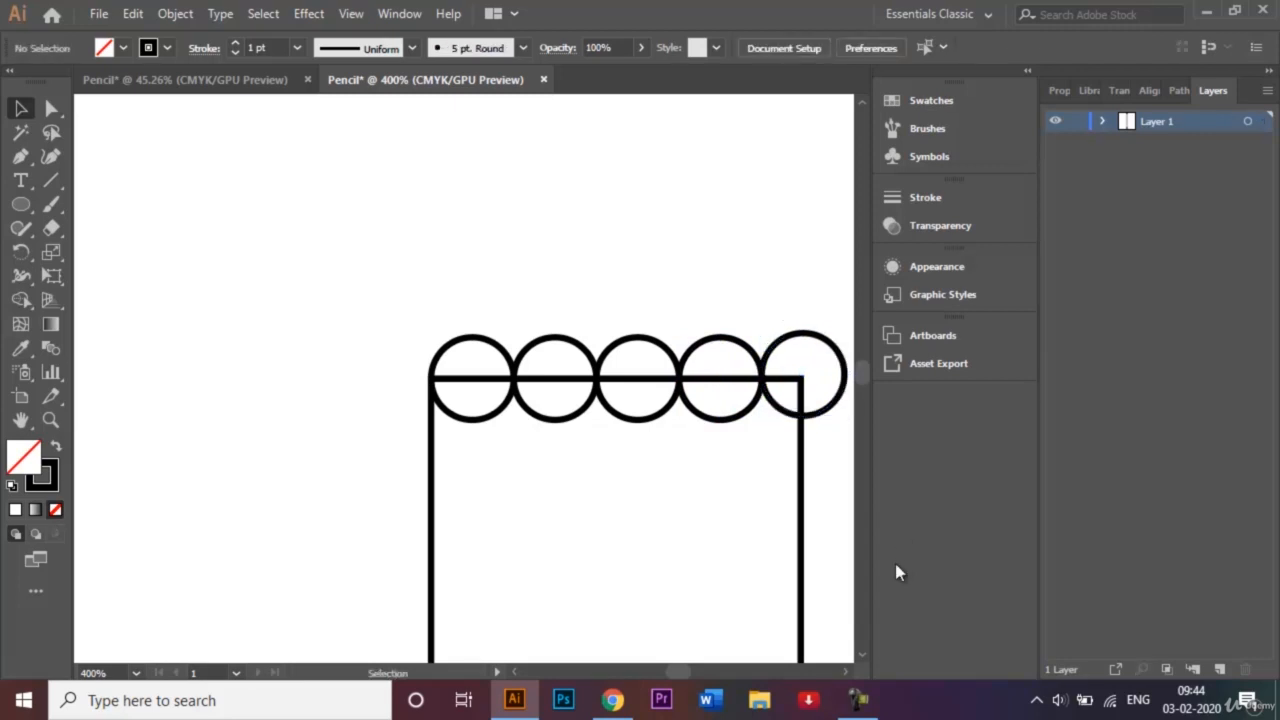
Widen the pencil body rectangle to the right until its edge meets the outer edge of the fifth circle
{"action": "key", "text": "ctrl+minus"}
{"action": "key", "text": "ctrl+minus"}
{"action": "key", "text": "ctrl+minus"}
{"action": "key", "text": "ctrl+minus"}
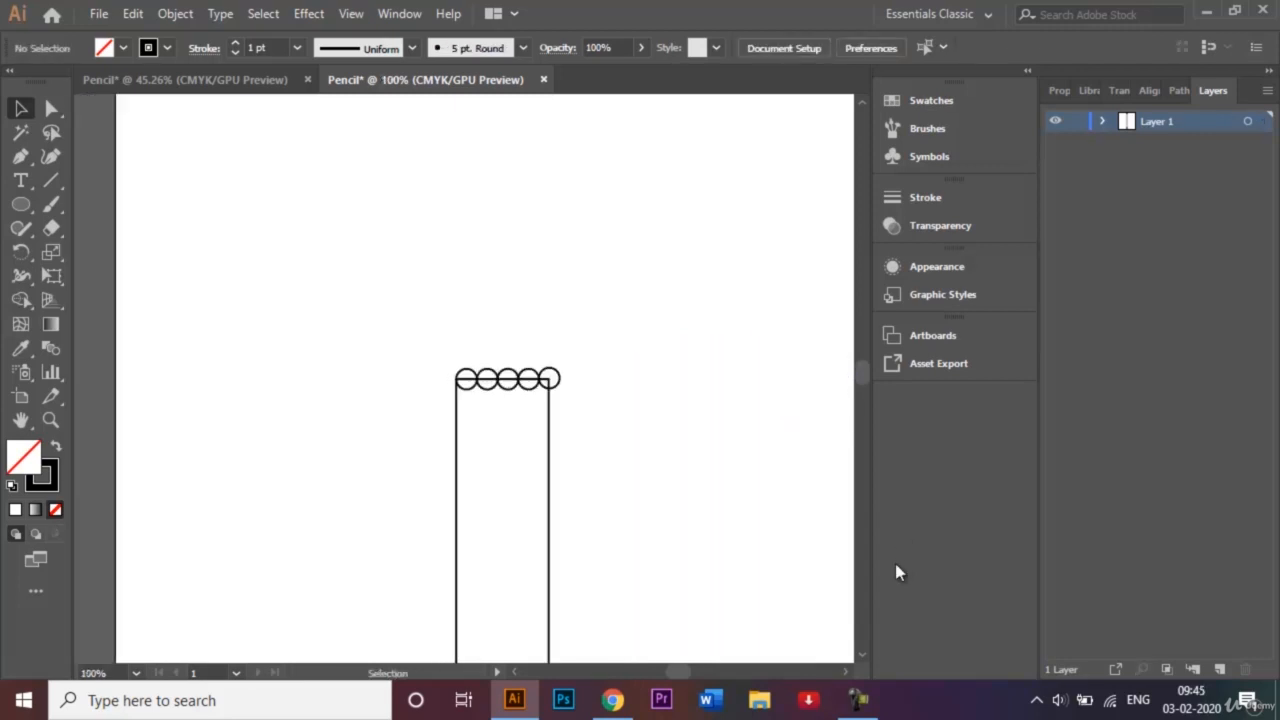
{"action": "left_click", "coordinate": [549, 487]}
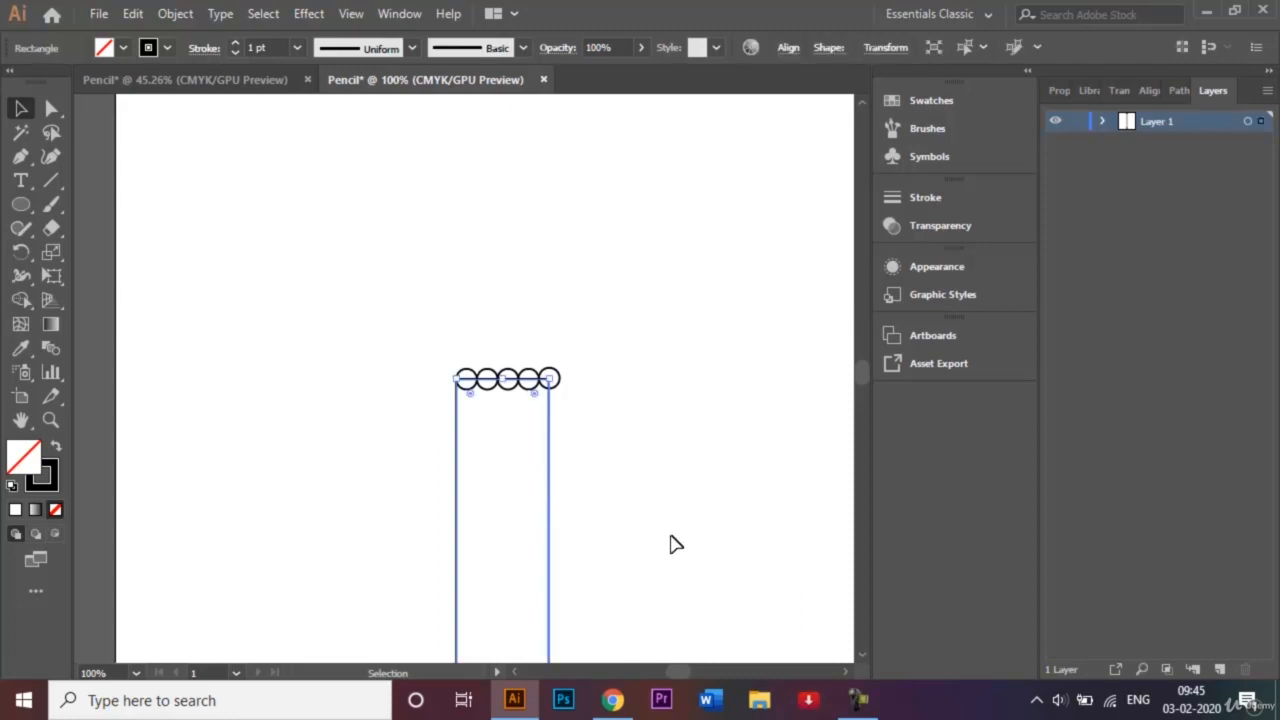
{"action": "scroll", "coordinate": [864, 653], "scroll_direction": "down", "scroll_amount": 5}
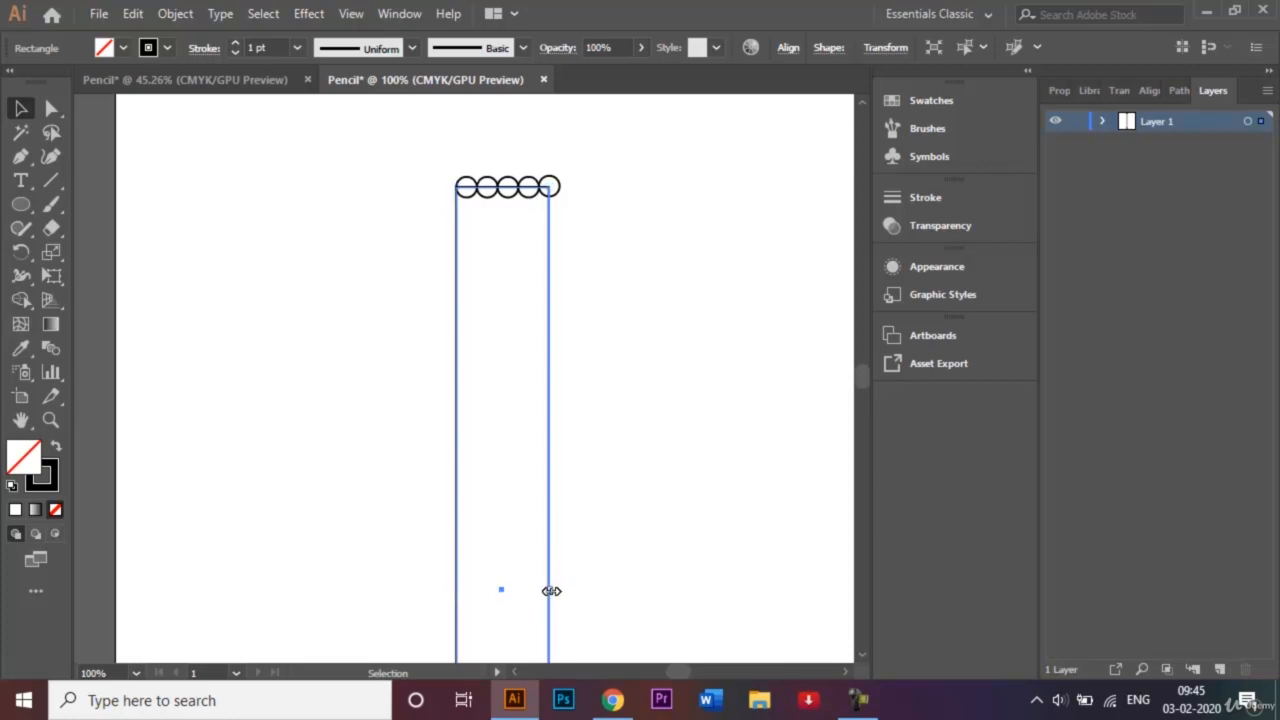
{"action": "left_click_drag", "start_coordinate": [549, 592], "coordinate": [560, 591]}
{"action": "left_click", "coordinate": [600, 557]}
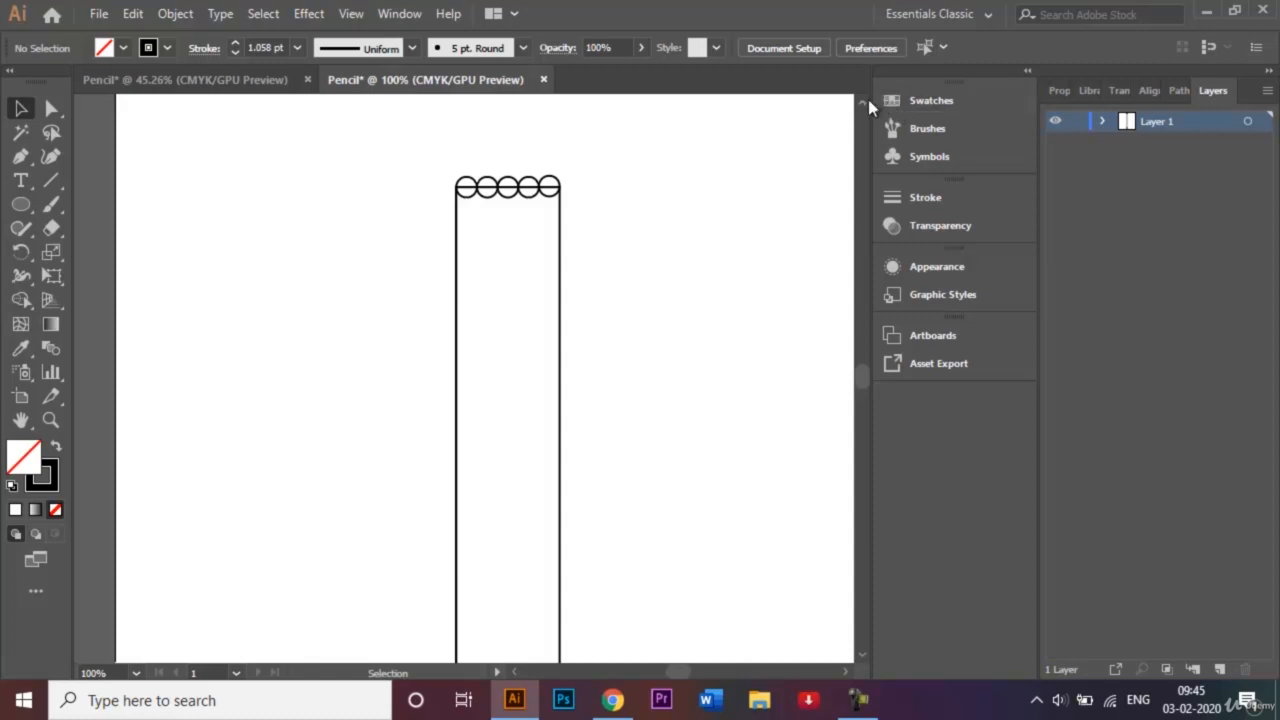
Check the finished pencil example and draw an upright three-point triangle with the Star tool on the empty page area left of the body
{"action": "scroll", "coordinate": [862, 107], "scroll_direction": "up", "scroll_amount": 3}
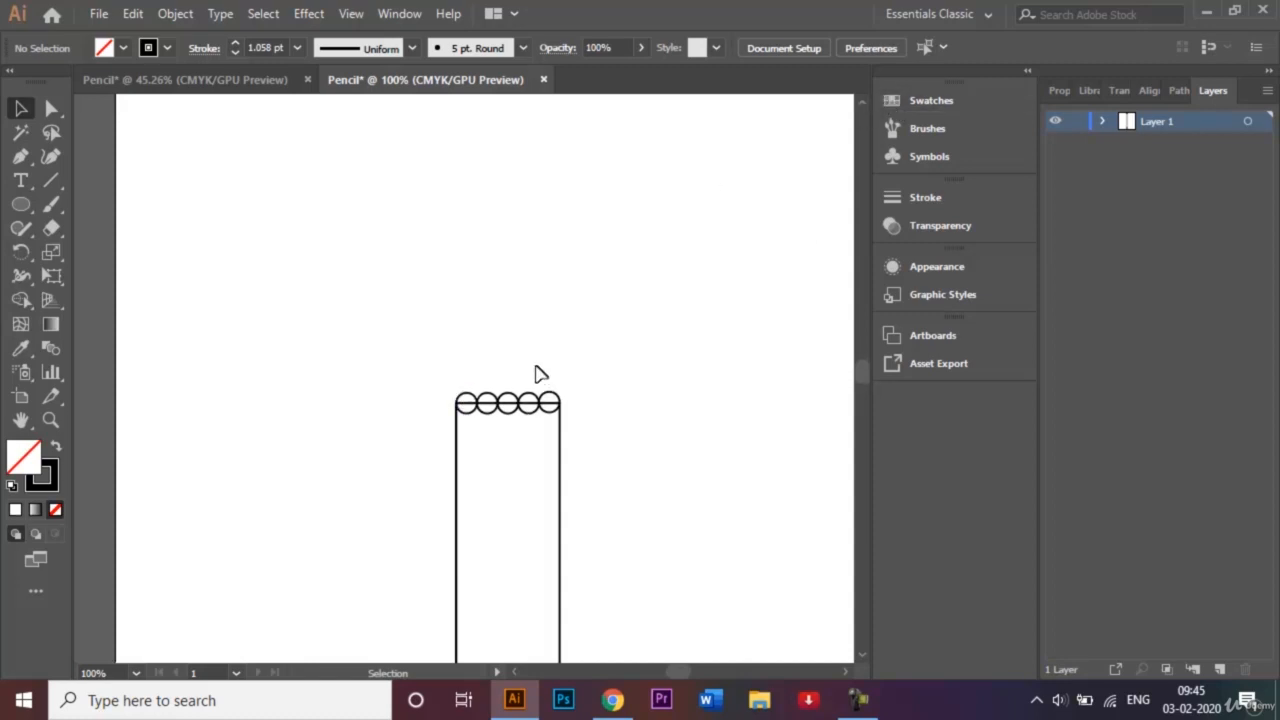
{"action": "left_click", "coordinate": [204, 74]}
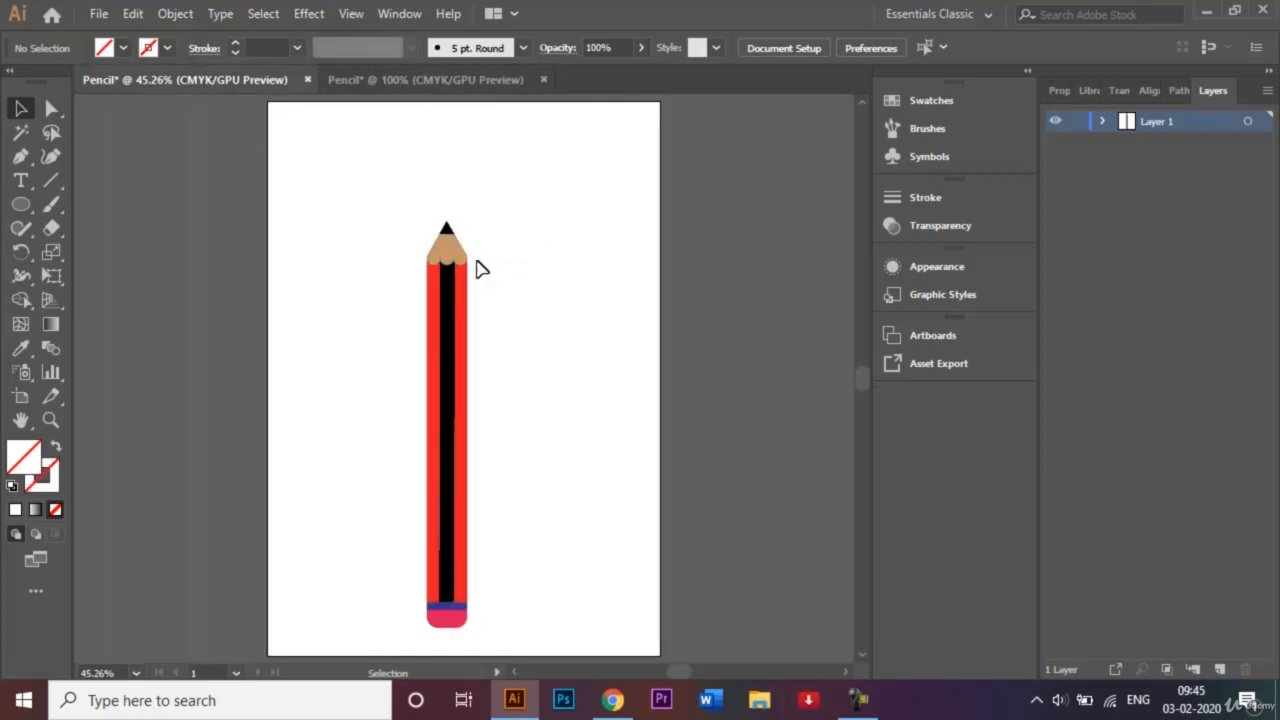
{"action": "left_click", "coordinate": [472, 80]}
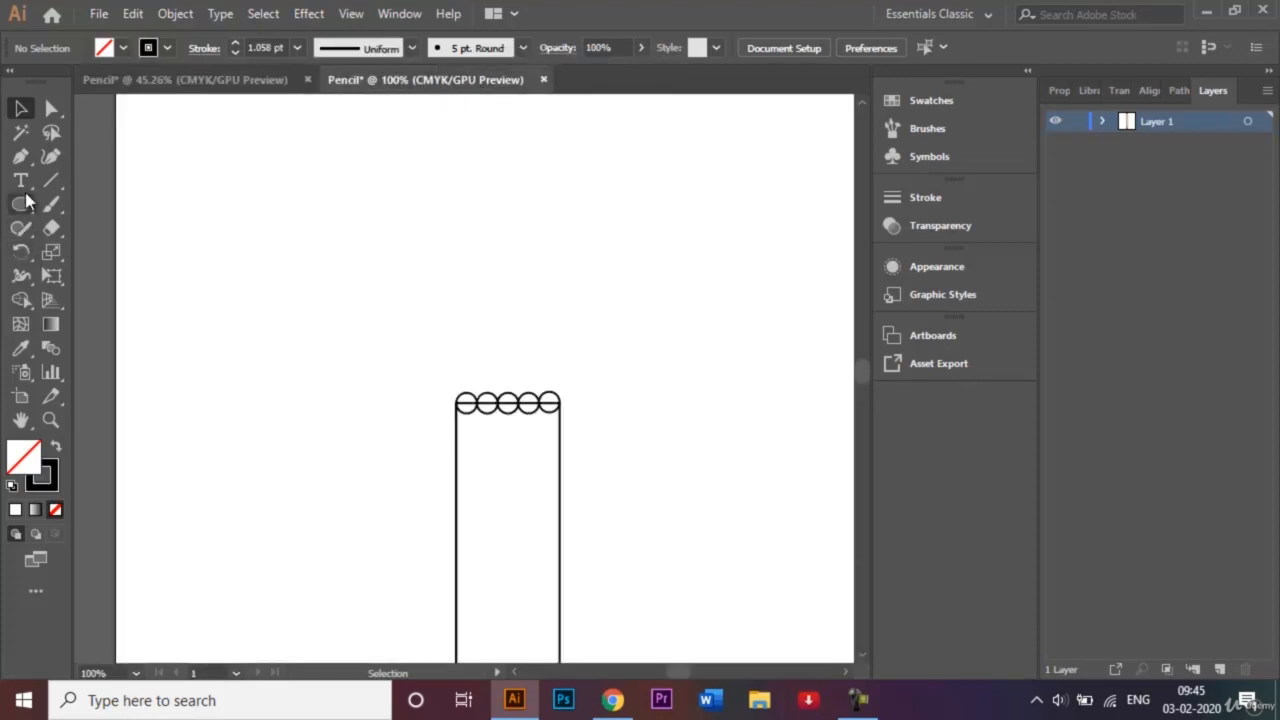
{"action": "left_click_drag", "start_coordinate": [24, 203], "coordinate": [131, 305]}
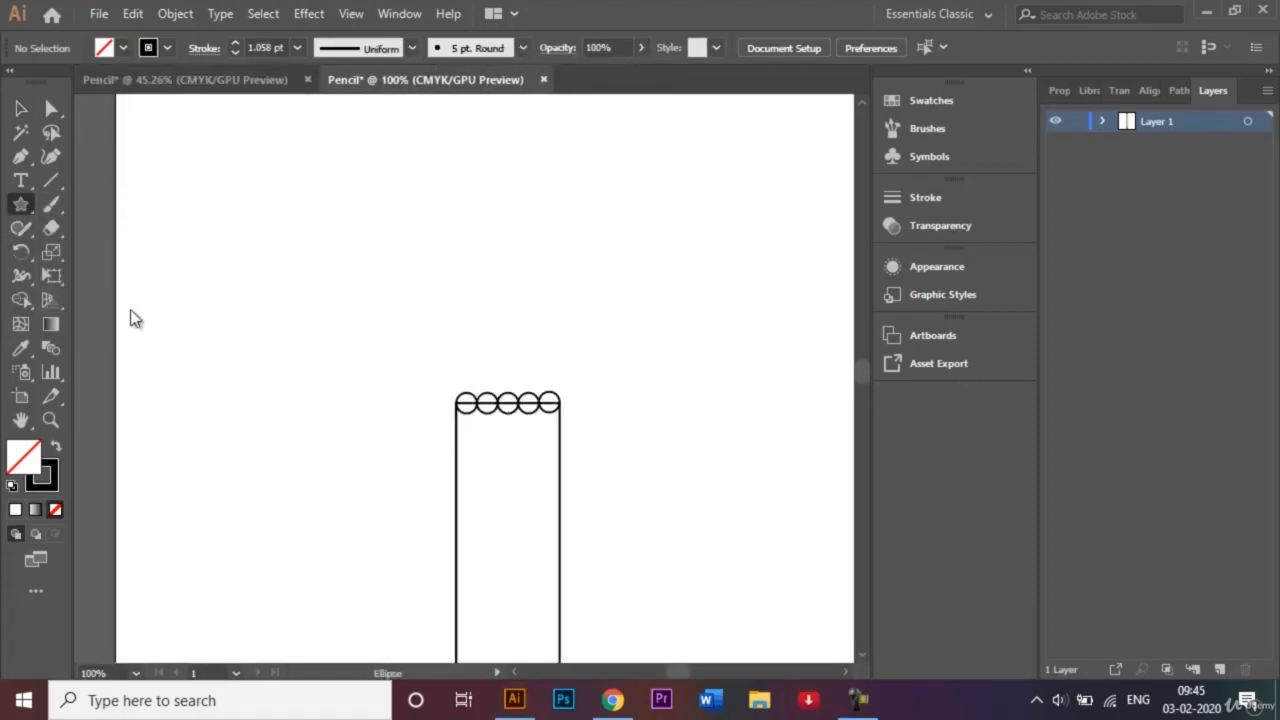
{"action": "left_click_drag", "start_coordinate": [280, 320], "coordinate": [313, 370]}
{"action": "key", "text": "Up"}
{"action": "key", "text": "Up"}
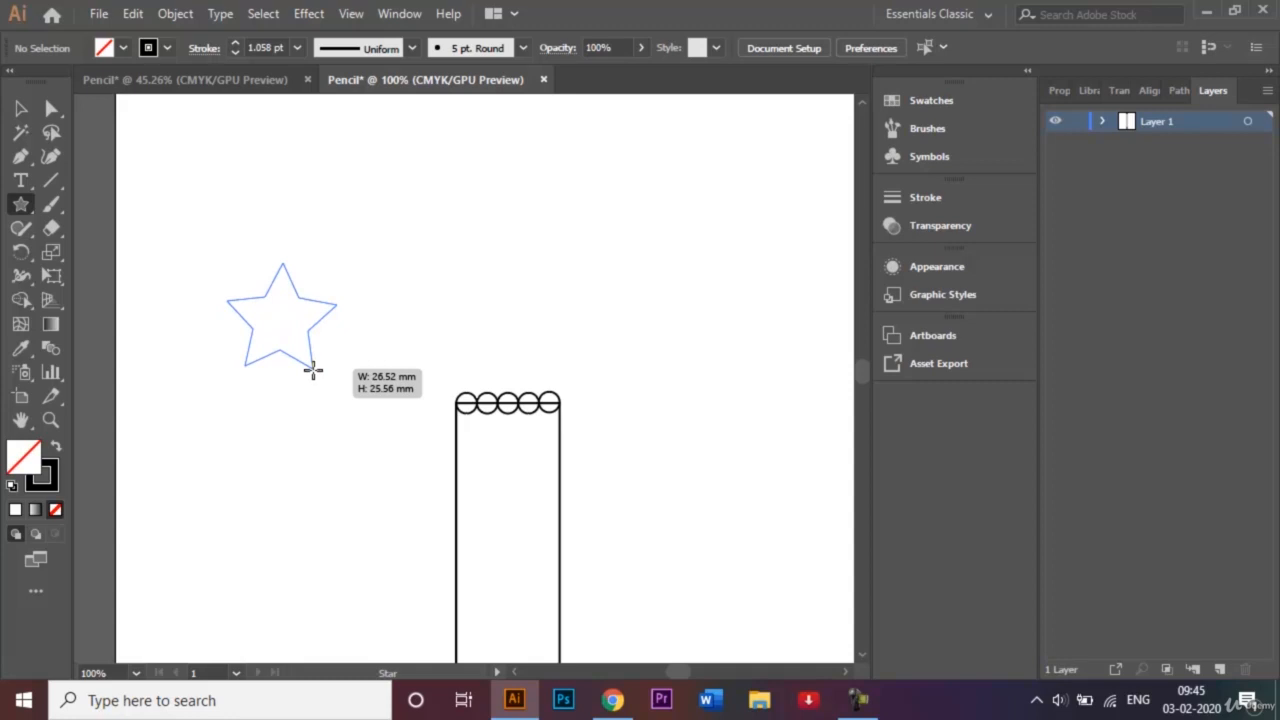
{"action": "left_click_drag", "start_coordinate": [313, 370], "coordinate": [313, 369]}
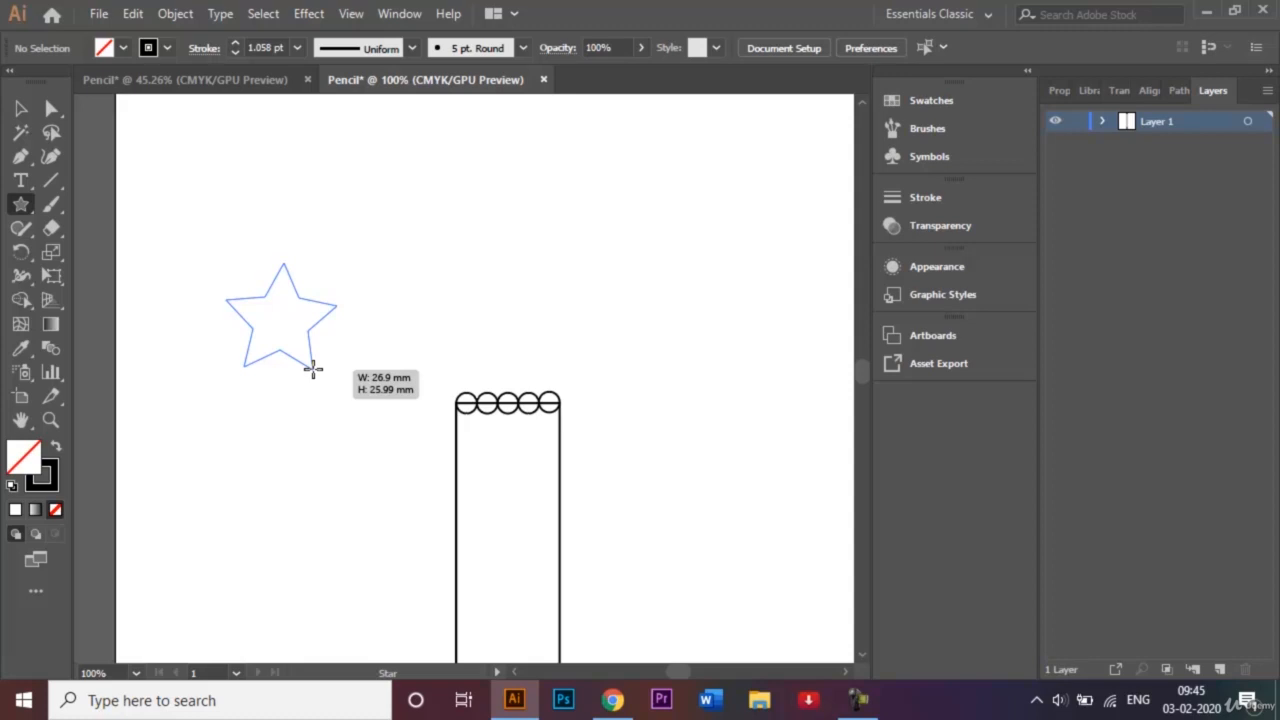
{"action": "key", "text": "Down"}
{"action": "left_click_drag", "start_coordinate": [313, 369], "coordinate": [324, 345]}
{"action": "key", "text": "Down"}
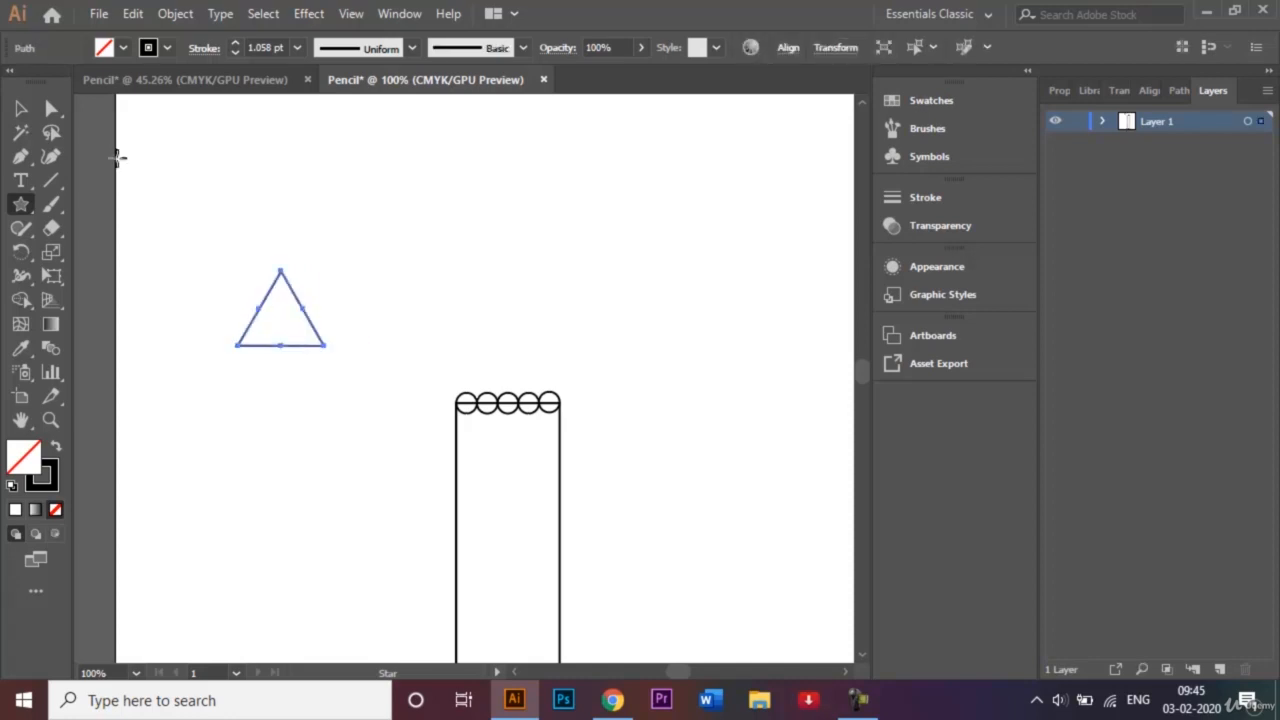
Move the triangle on top of the row of circles as the pencil's tip
{"action": "left_click", "coordinate": [21, 108]}
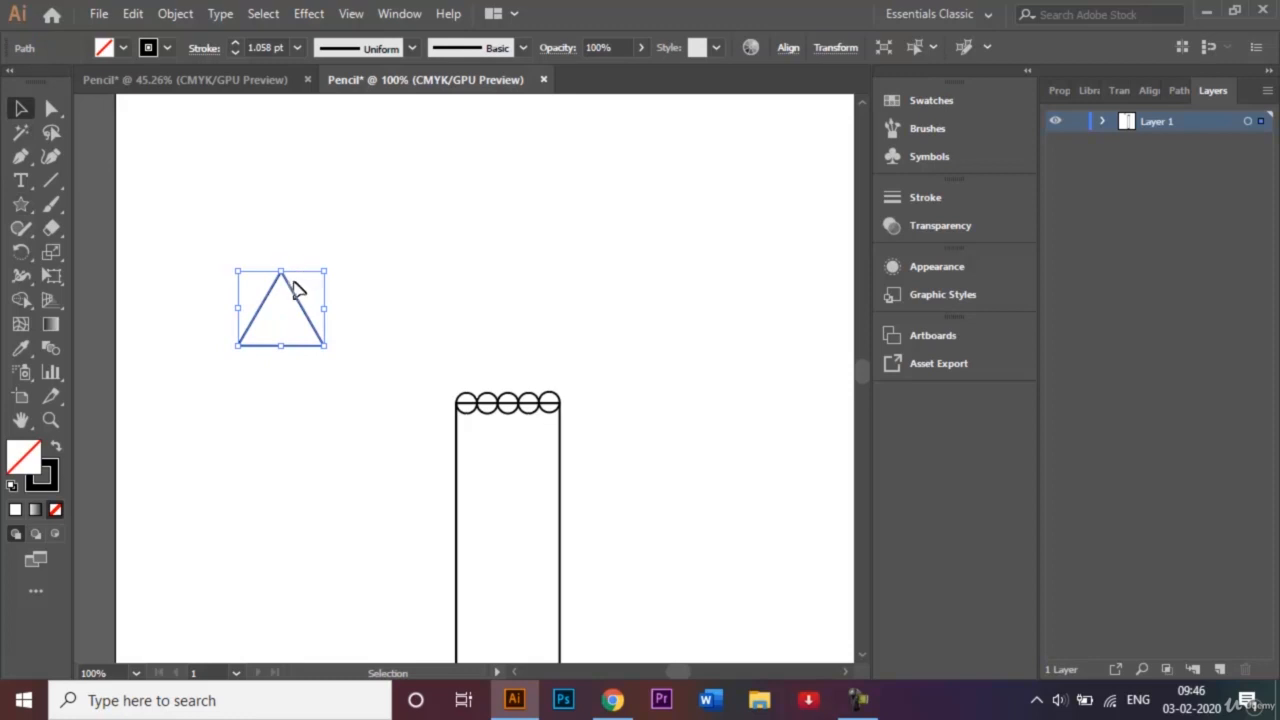
{"action": "left_click_drag", "start_coordinate": [291, 294], "coordinate": [518, 344]}
{"action": "left_click", "coordinate": [645, 358]}
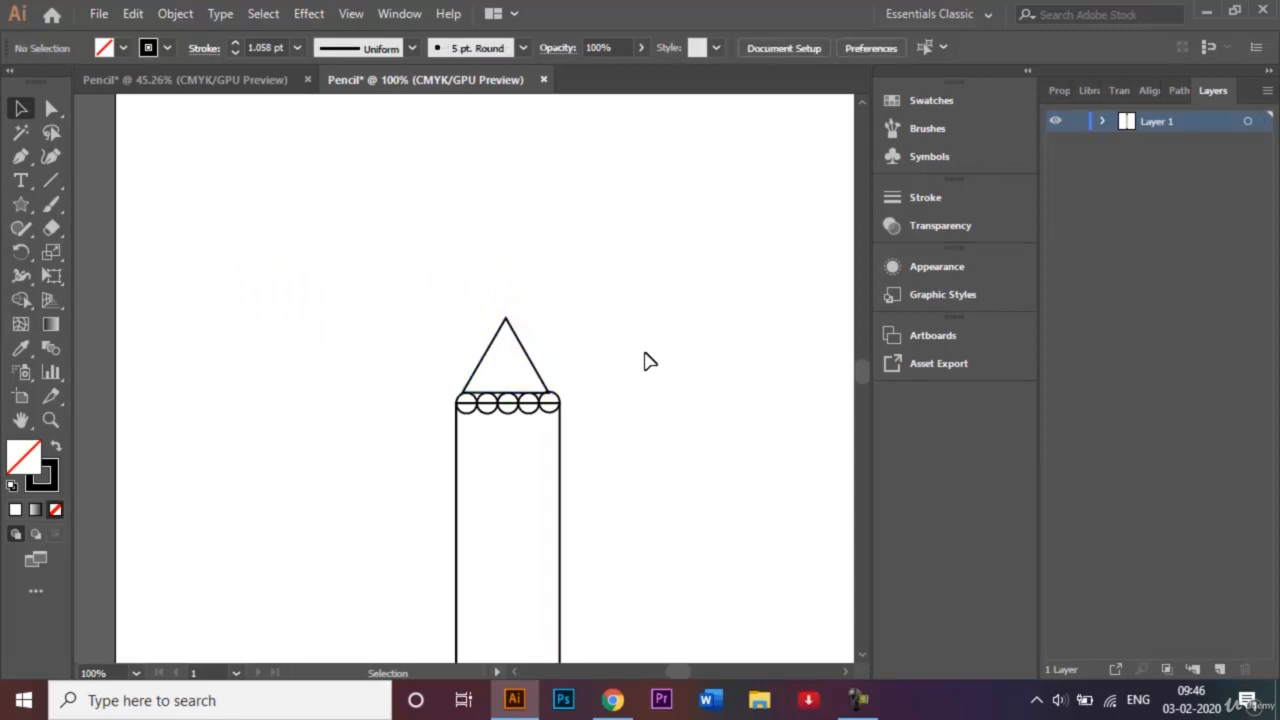
Nudge the triangle slightly right and up so it sits centred just above the row of circles
{"action": "key", "text": "ctrl+plus"}
{"action": "key", "text": "ctrl+plus"}
{"action": "key", "text": "ctrl+plus"}
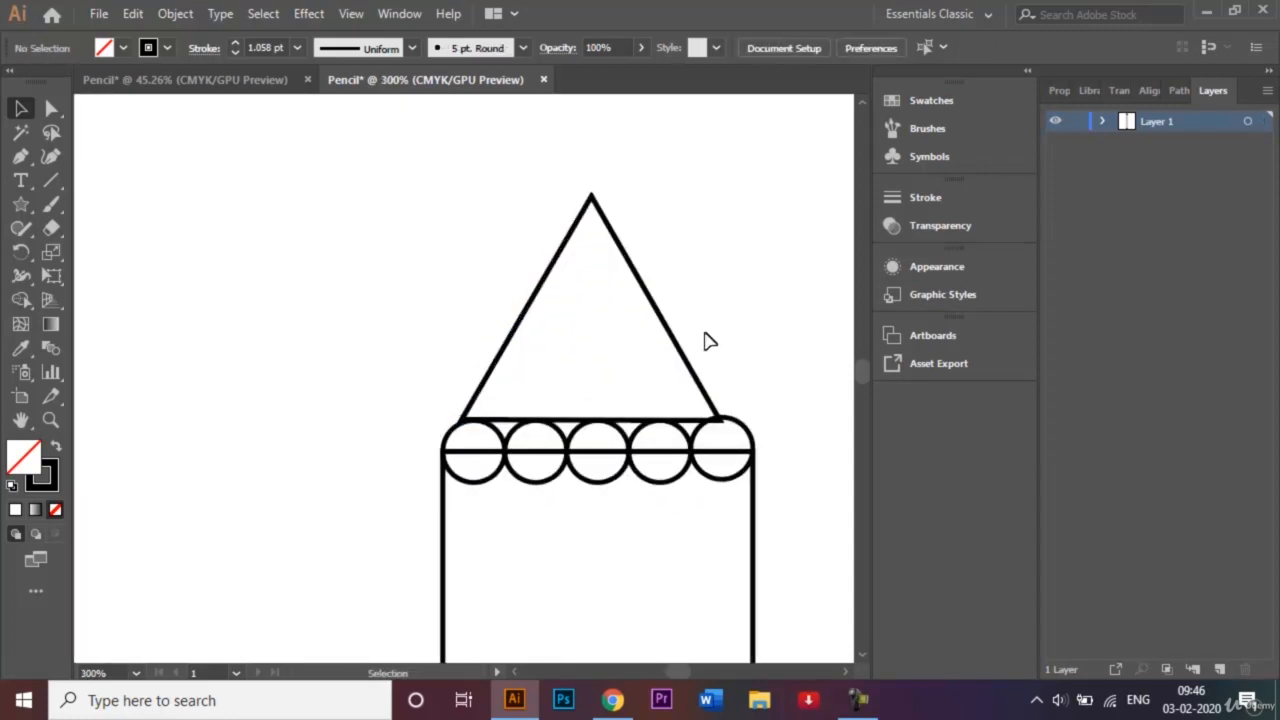
{"action": "right_click", "coordinate": [672, 333]}
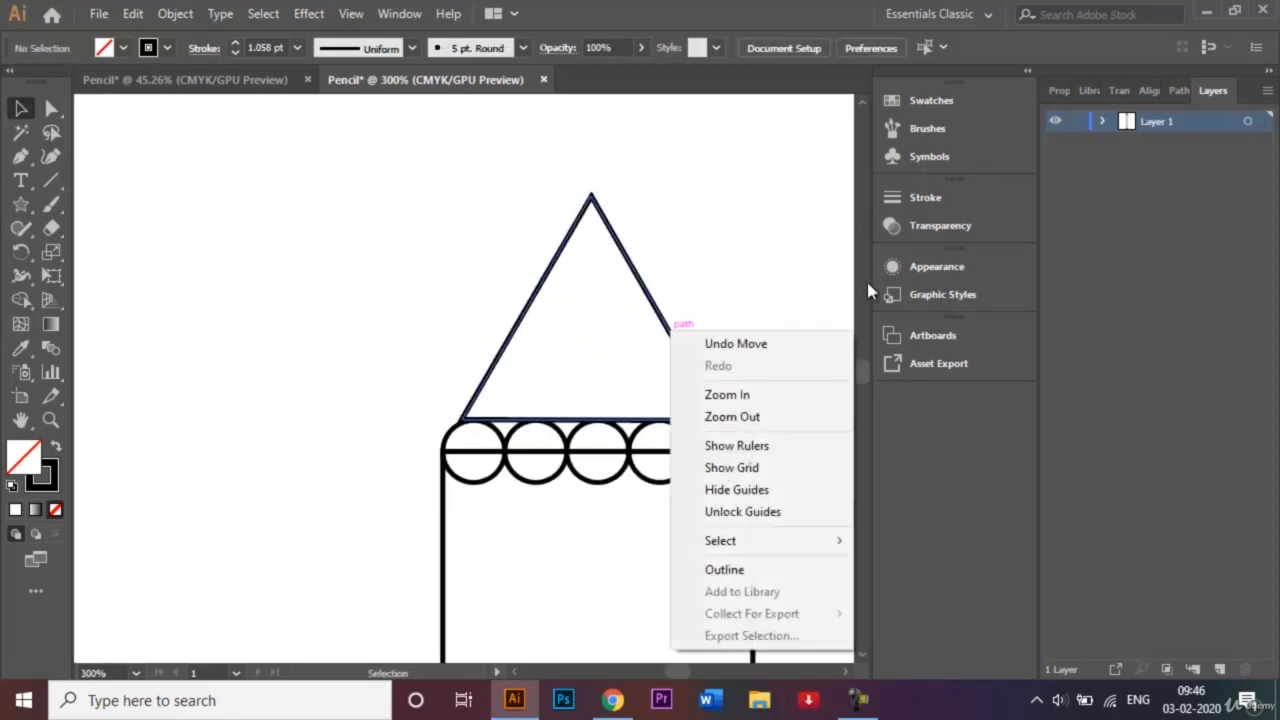
{"action": "right_click", "coordinate": [800, 240]}
{"action": "right_click", "coordinate": [698, 252]}
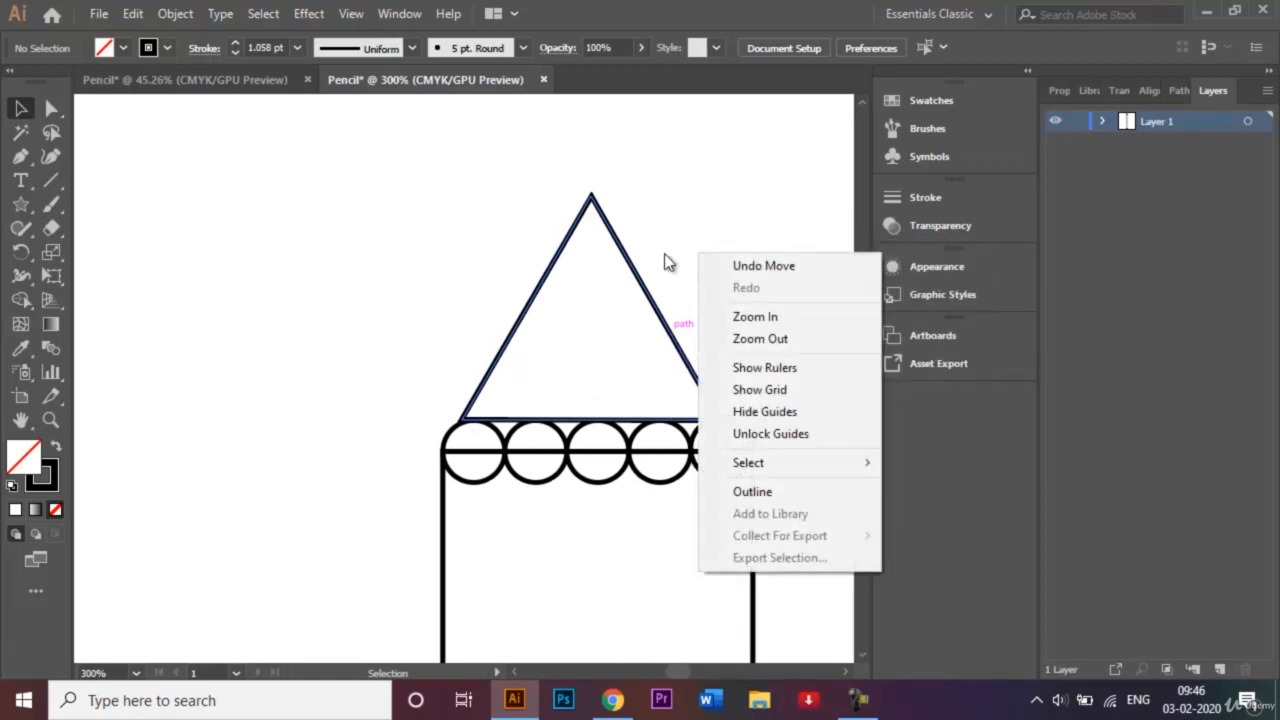
{"action": "left_click", "coordinate": [668, 261]}
{"action": "left_click", "coordinate": [634, 272]}
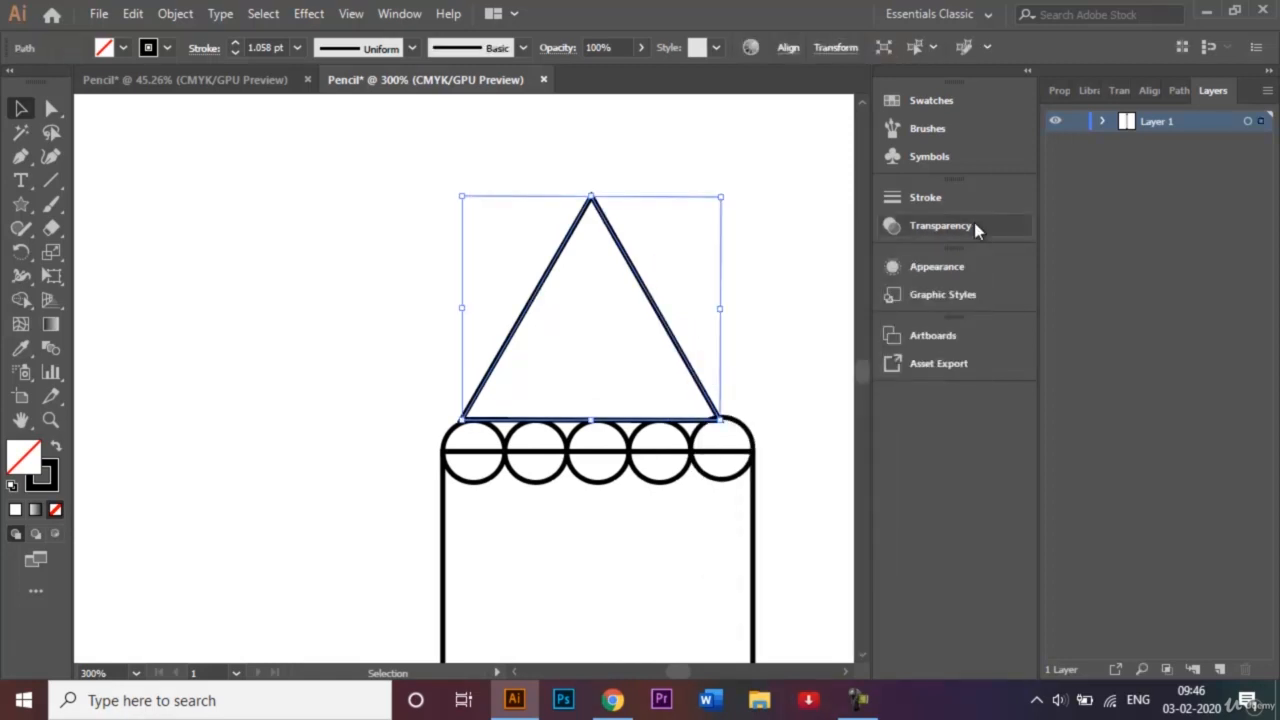
{"action": "key", "text": "Right"}
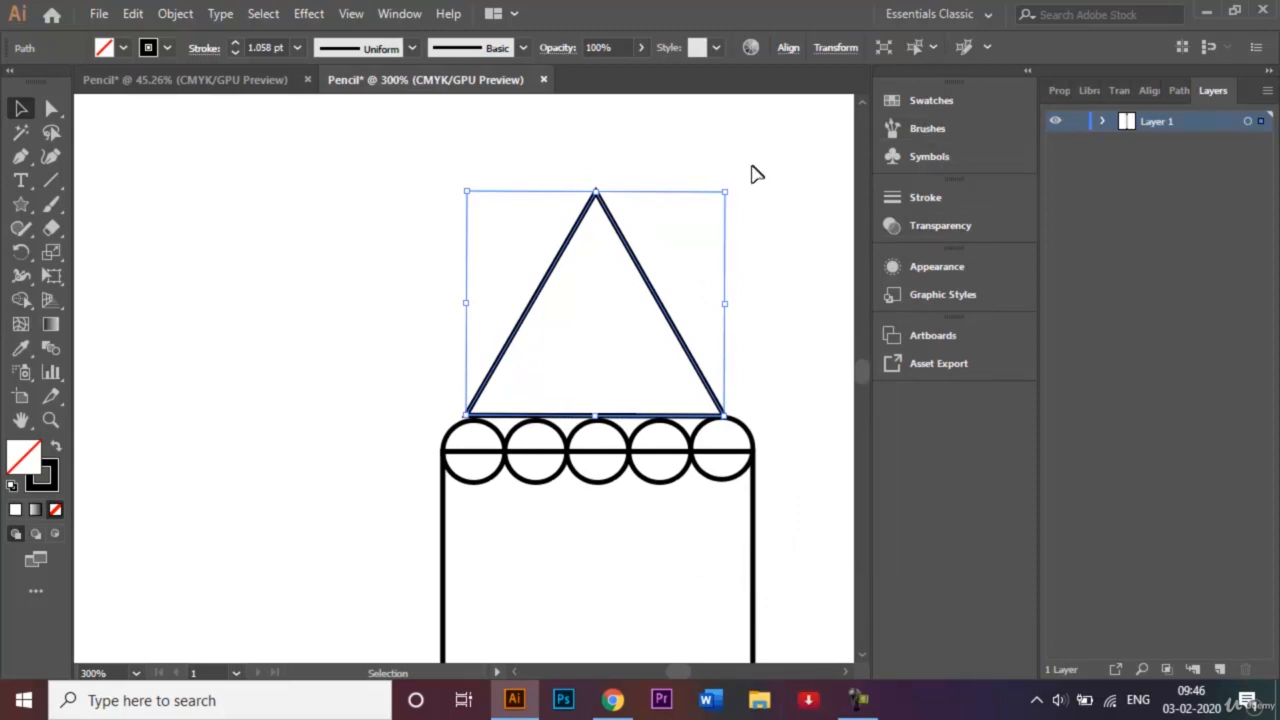
Enlarge the tip triangle to nearly the width of the row of circles and nudge it centred, its base touching the circles' upper edges
{"action": "left_click_drag", "start_coordinate": [728, 190], "coordinate": [760, 190]}
{"action": "key", "text": "Right"}
{"action": "key", "text": "Right"}
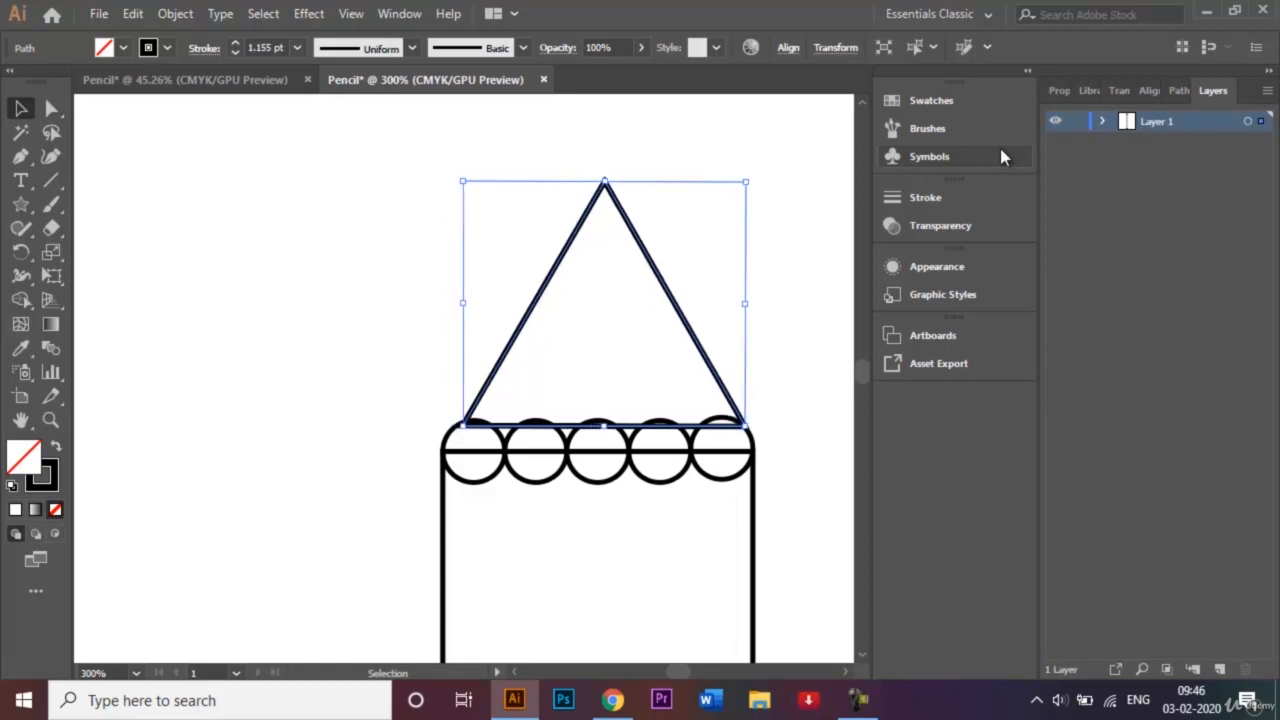
{"action": "key", "text": "Left"}
{"action": "key", "text": "Up"}
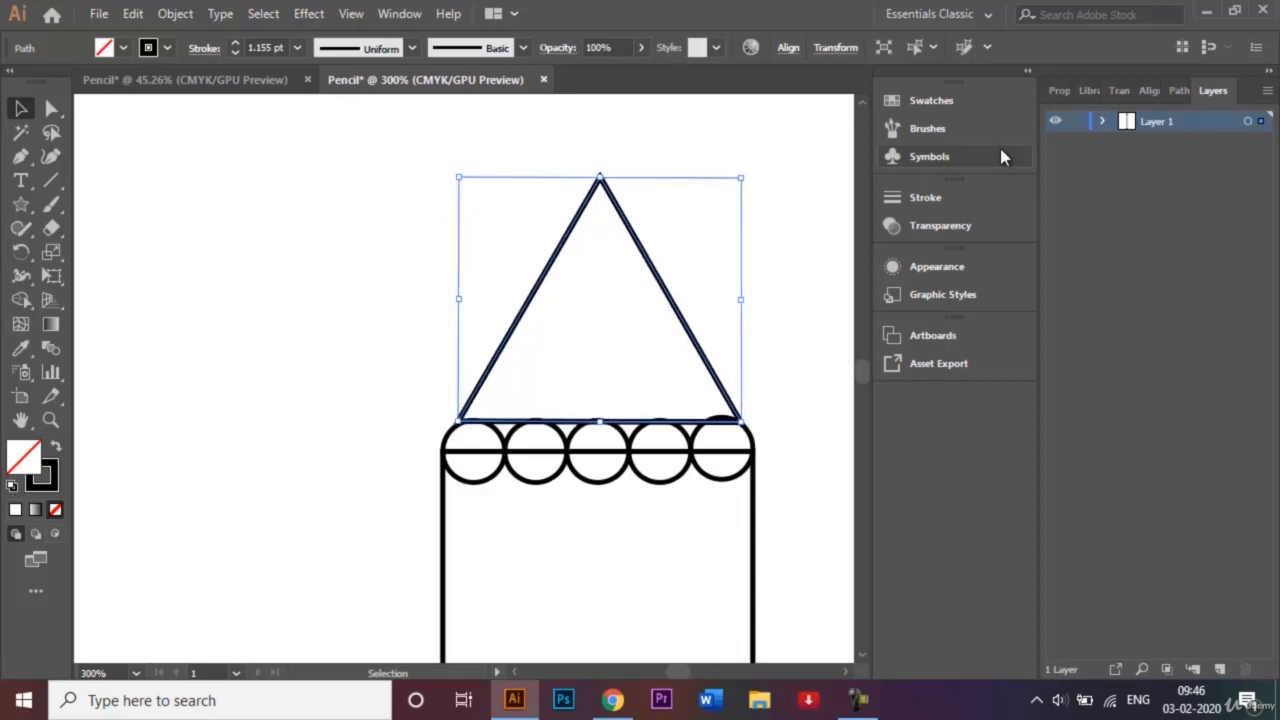
{"action": "left_click", "coordinate": [823, 260]}
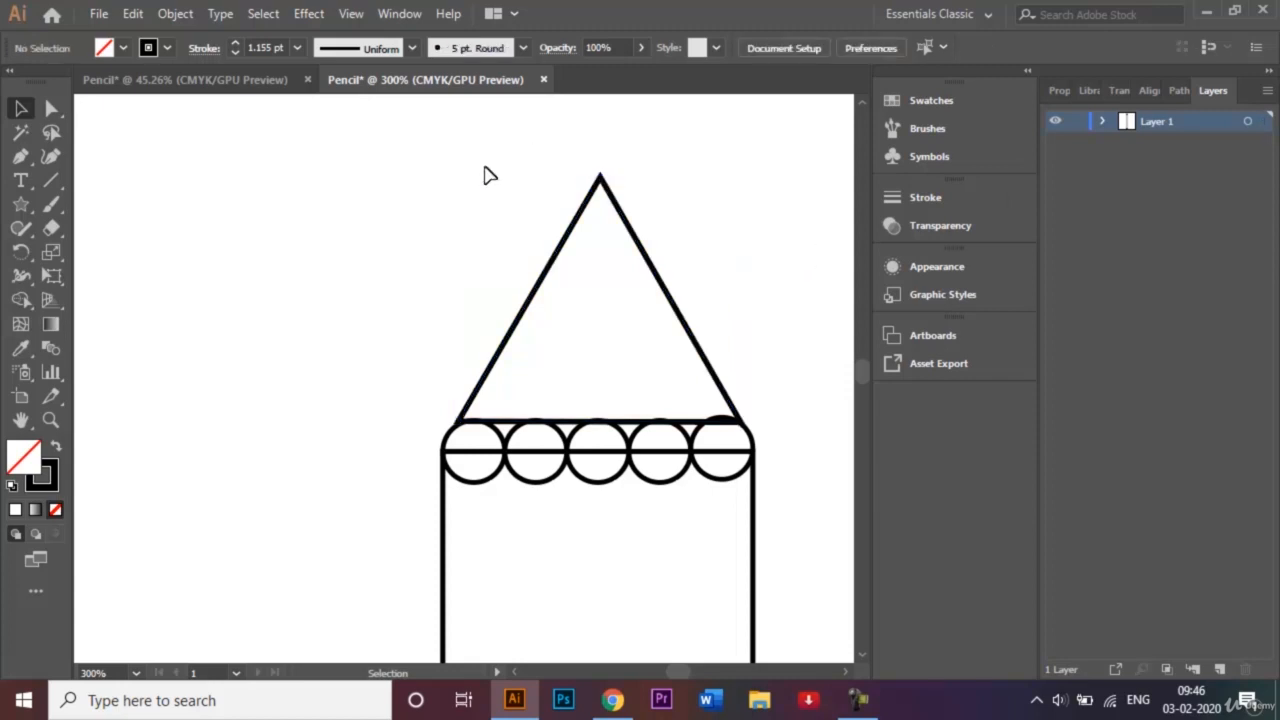
Merge the triangle and all five circles into a single tip shape with a scalloped lower edge using the Shape Builder
{"action": "left_click_drag", "start_coordinate": [464, 173], "coordinate": [784, 503]}
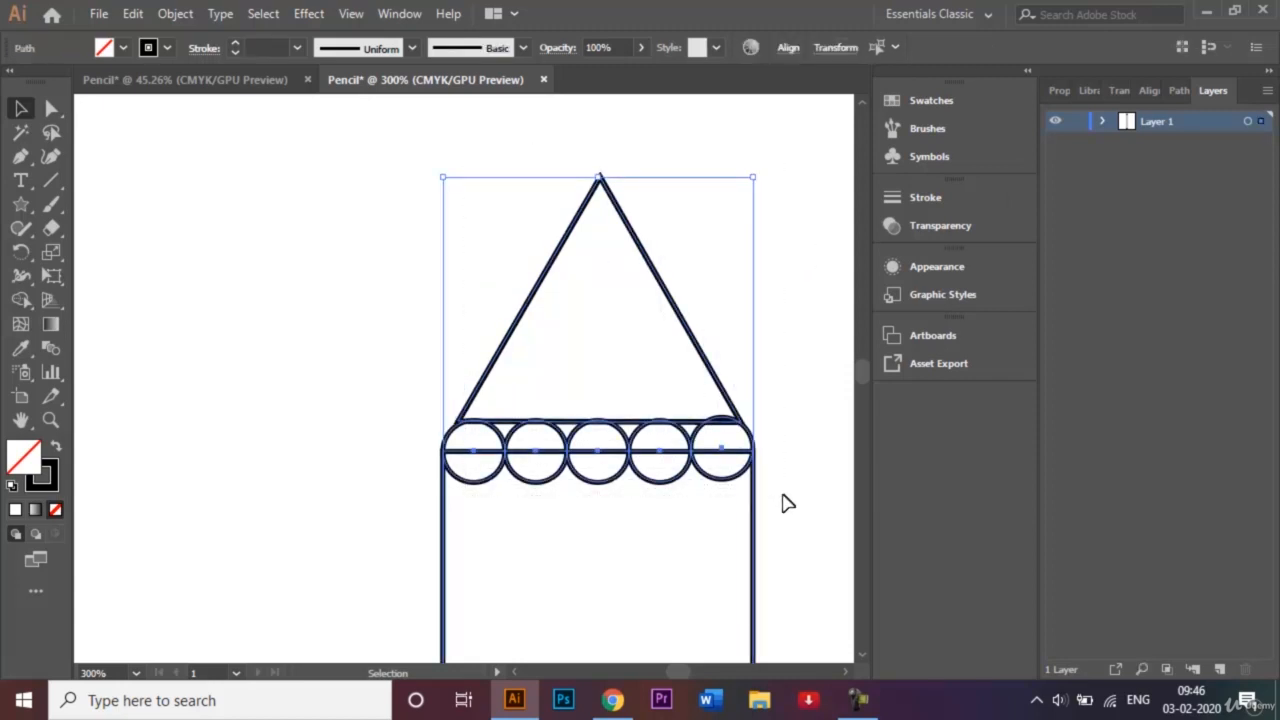
{"action": "left_click", "coordinate": [20, 299]}
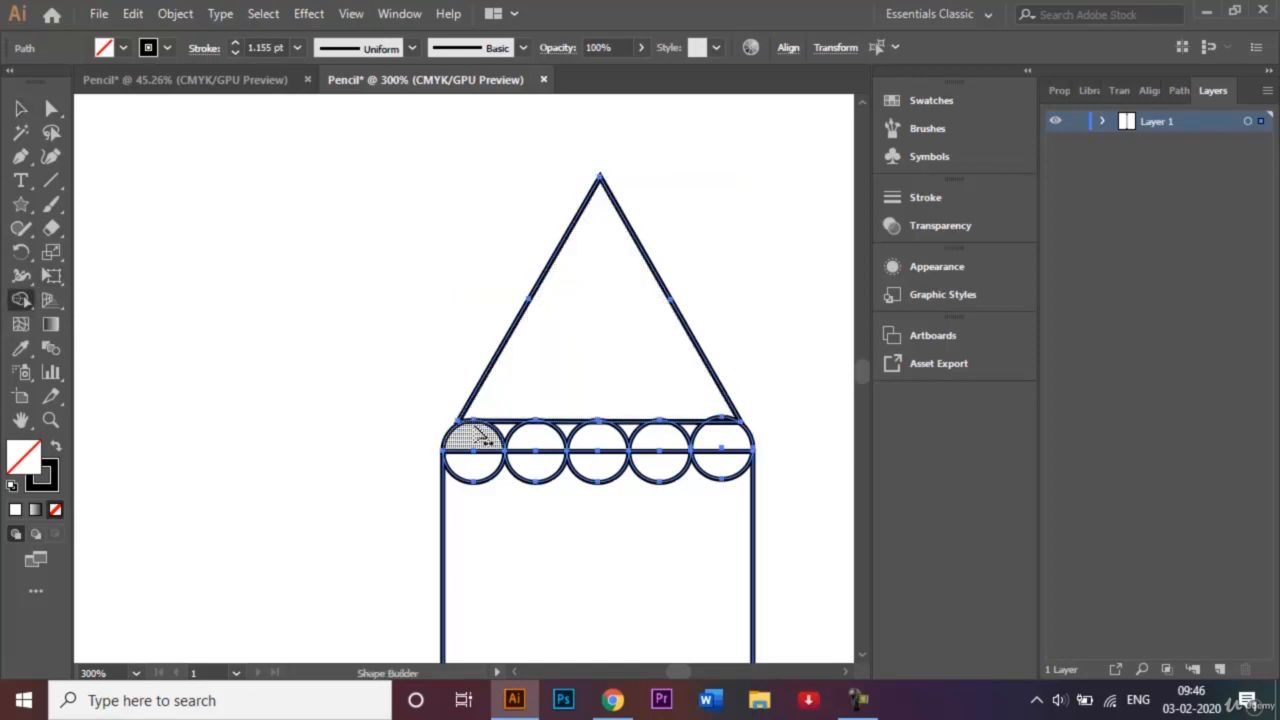
{"action": "mouse_move", "coordinate": [490, 446]}
{"action": "left_mouse_down"}
{"action": "mouse_move", "coordinate": [525, 379]}
{"action": "mouse_move", "coordinate": [542, 432]}
{"action": "mouse_move", "coordinate": [531, 373]}
{"action": "mouse_move", "coordinate": [592, 374]}
{"action": "left_mouse_up"}
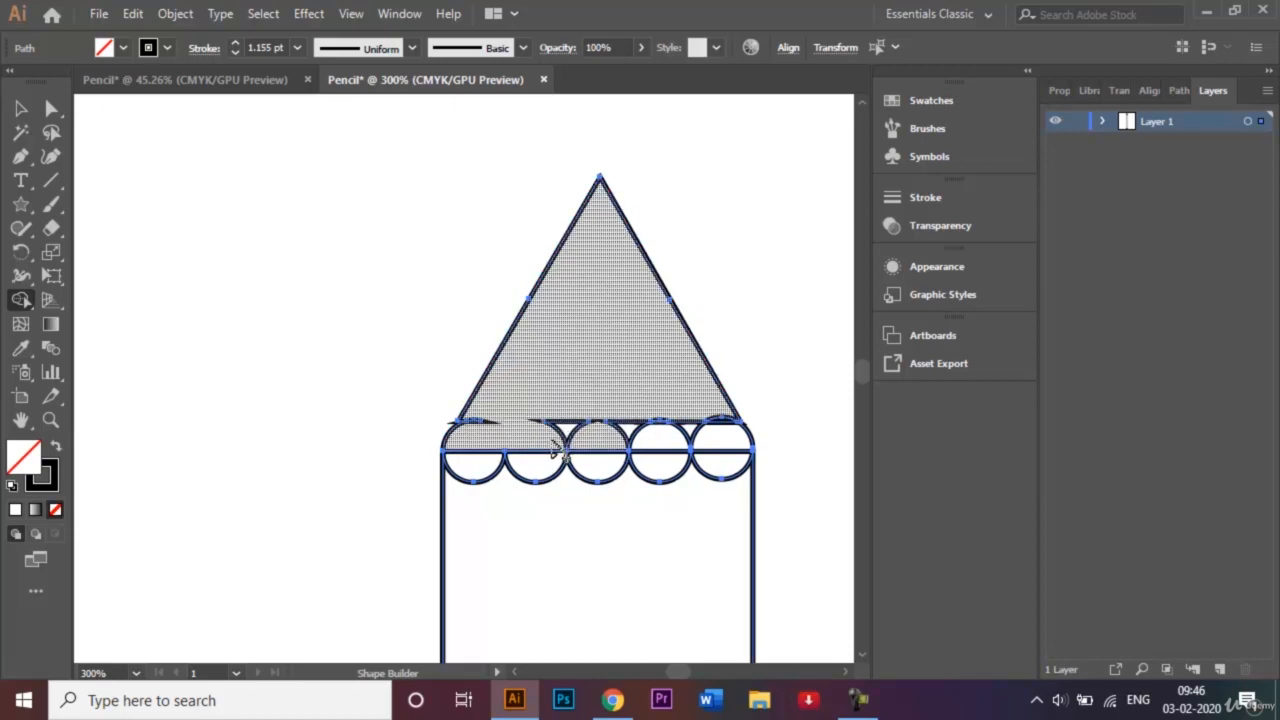
{"action": "left_click", "coordinate": [613, 447]}
{"action": "mouse_move", "coordinate": [613, 447]}
{"action": "left_mouse_down"}
{"action": "mouse_move", "coordinate": [697, 444]}
{"action": "mouse_move", "coordinate": [724, 426]}
{"action": "mouse_move", "coordinate": [670, 381]}
{"action": "left_mouse_up"}
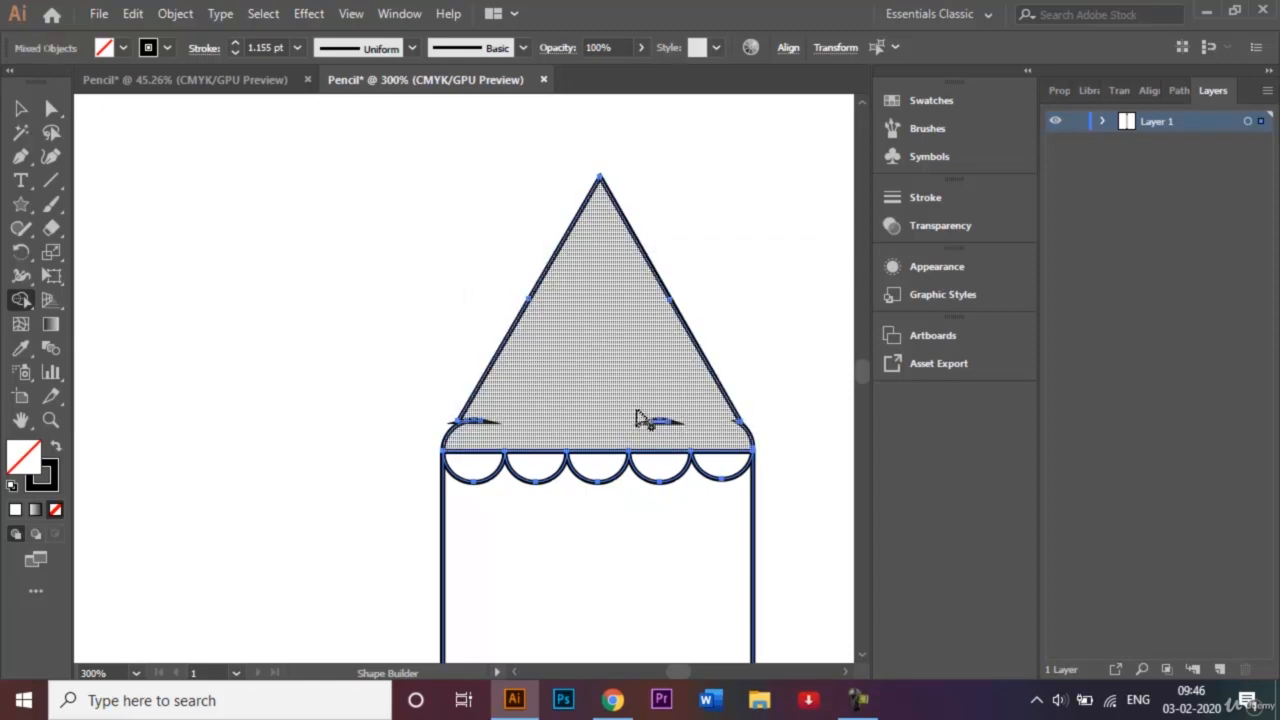
{"action": "left_click", "coordinate": [477, 450], "text": "alt"}
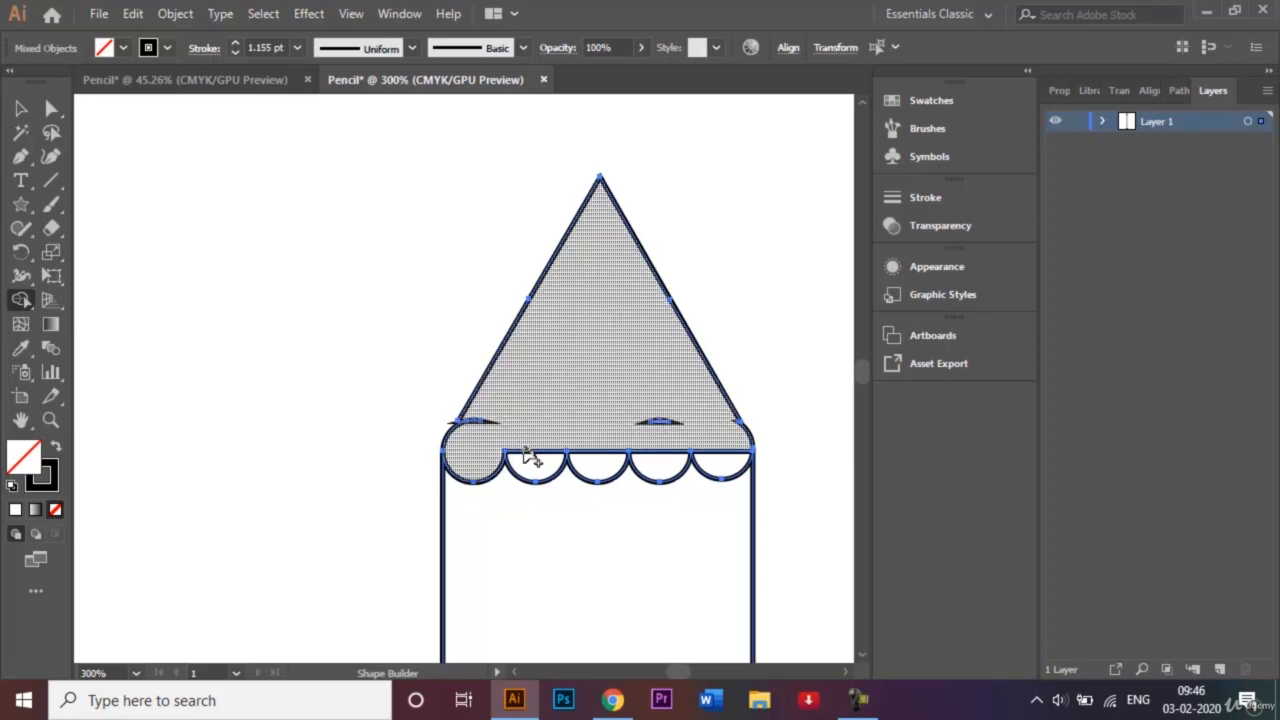
{"action": "mouse_move", "coordinate": [531, 441]}
{"action": "left_mouse_down"}
{"action": "mouse_move", "coordinate": [532, 452]}
{"action": "mouse_move", "coordinate": [567, 440]}
{"action": "mouse_move", "coordinate": [614, 466]}
{"action": "mouse_move", "coordinate": [645, 432]}
{"action": "mouse_move", "coordinate": [666, 463]}
{"action": "mouse_move", "coordinate": [690, 440]}
{"action": "mouse_move", "coordinate": [736, 476]}
{"action": "left_mouse_up"}
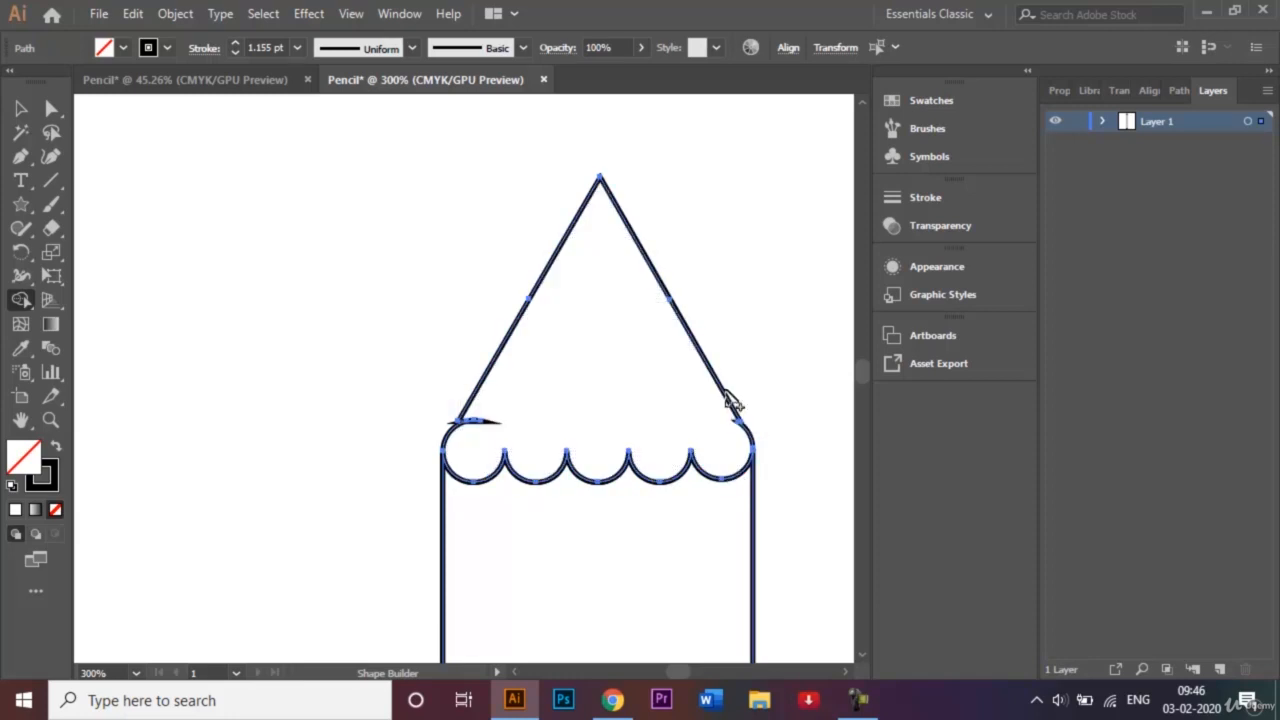
Merge the leftover sliver at the tip's left corner into the tip shape with the Shape Builder
{"action": "key", "text": "ctrl+plus"}
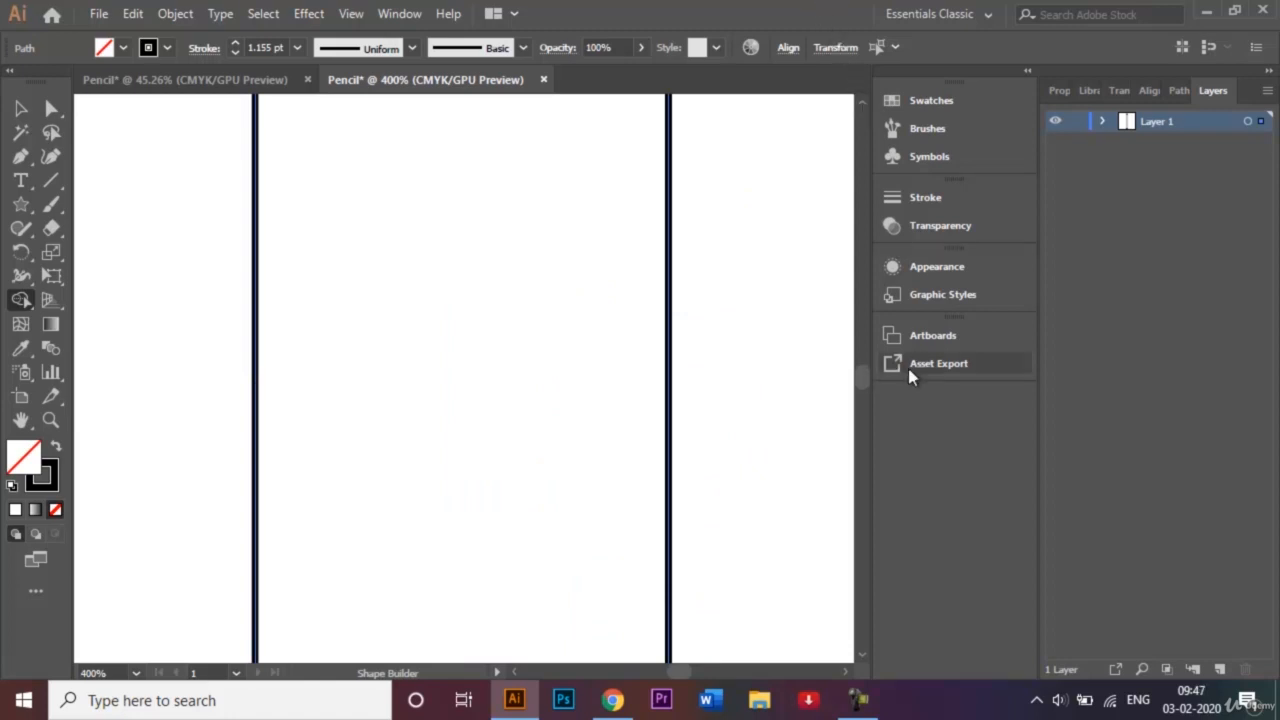
{"action": "left_click_drag", "start_coordinate": [857, 374], "coordinate": [858, 370]}
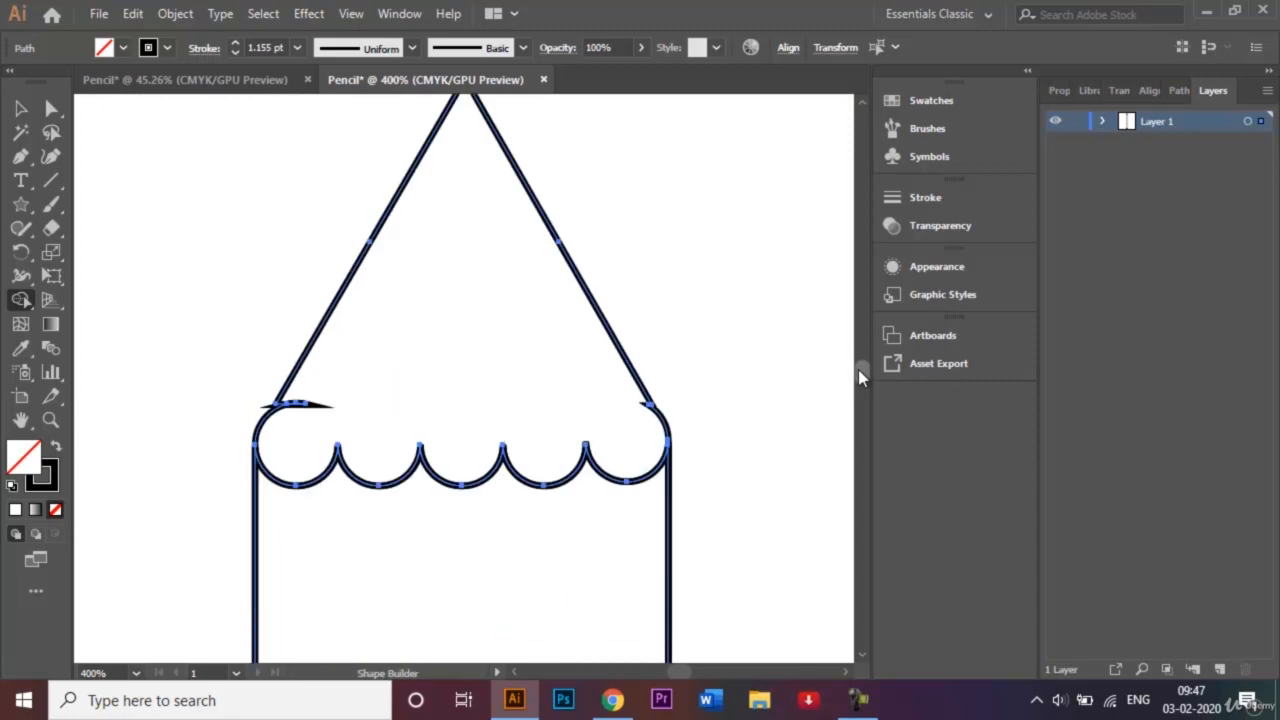
{"action": "left_click", "coordinate": [316, 414]}
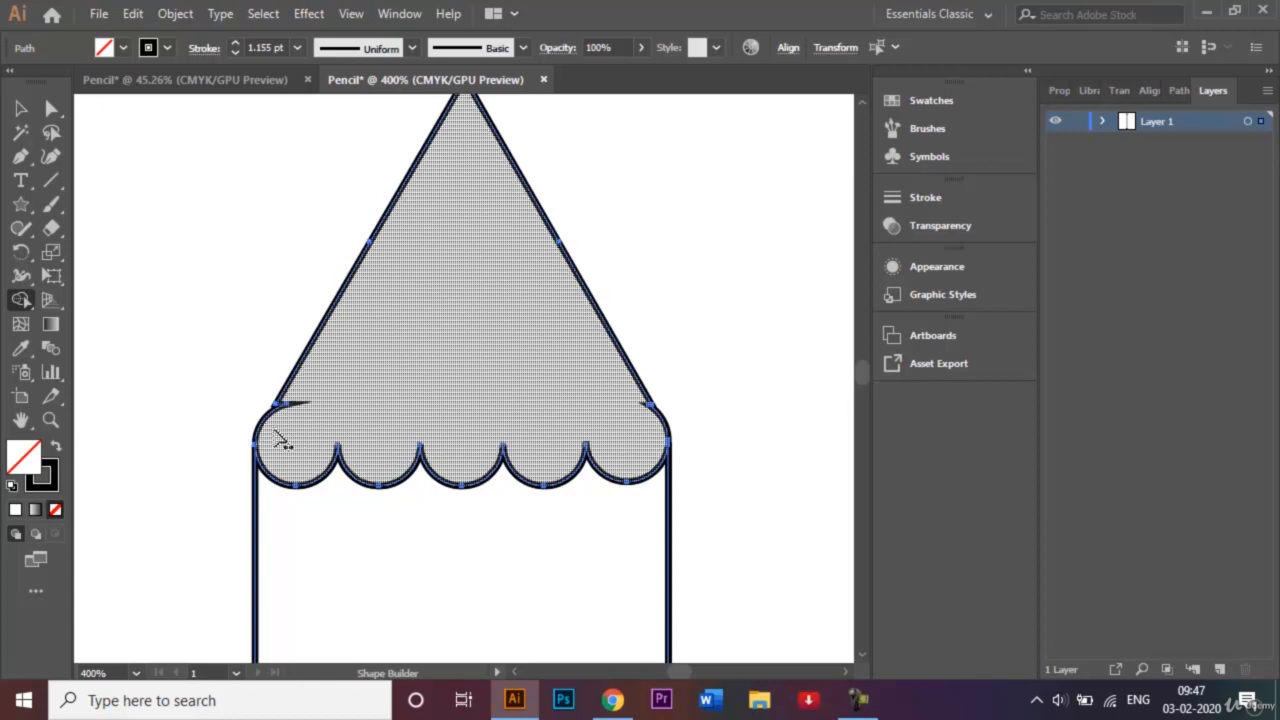
{"action": "left_click", "coordinate": [304, 399]}
{"action": "left_click", "coordinate": [286, 409], "text": "alt"}
{"action": "key", "text": "ctrl+z"}
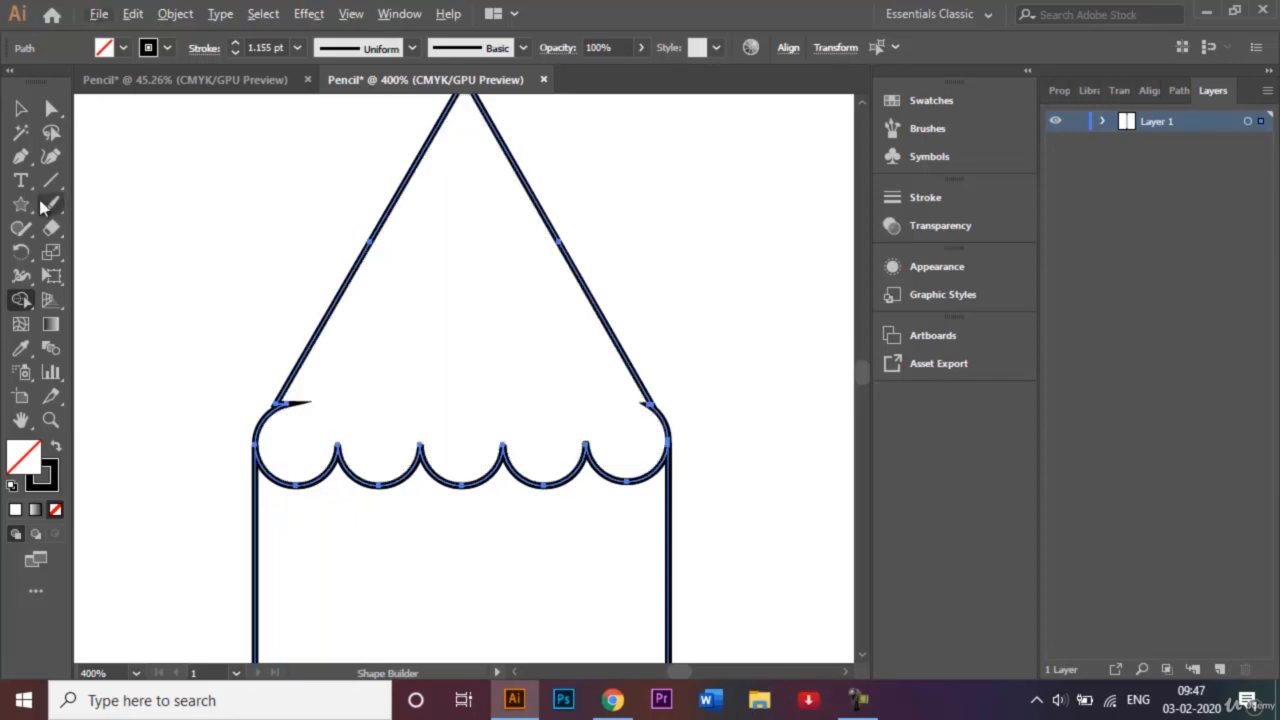
{"action": "left_click", "coordinate": [20, 108]}
{"action": "left_click", "coordinate": [97, 200]}
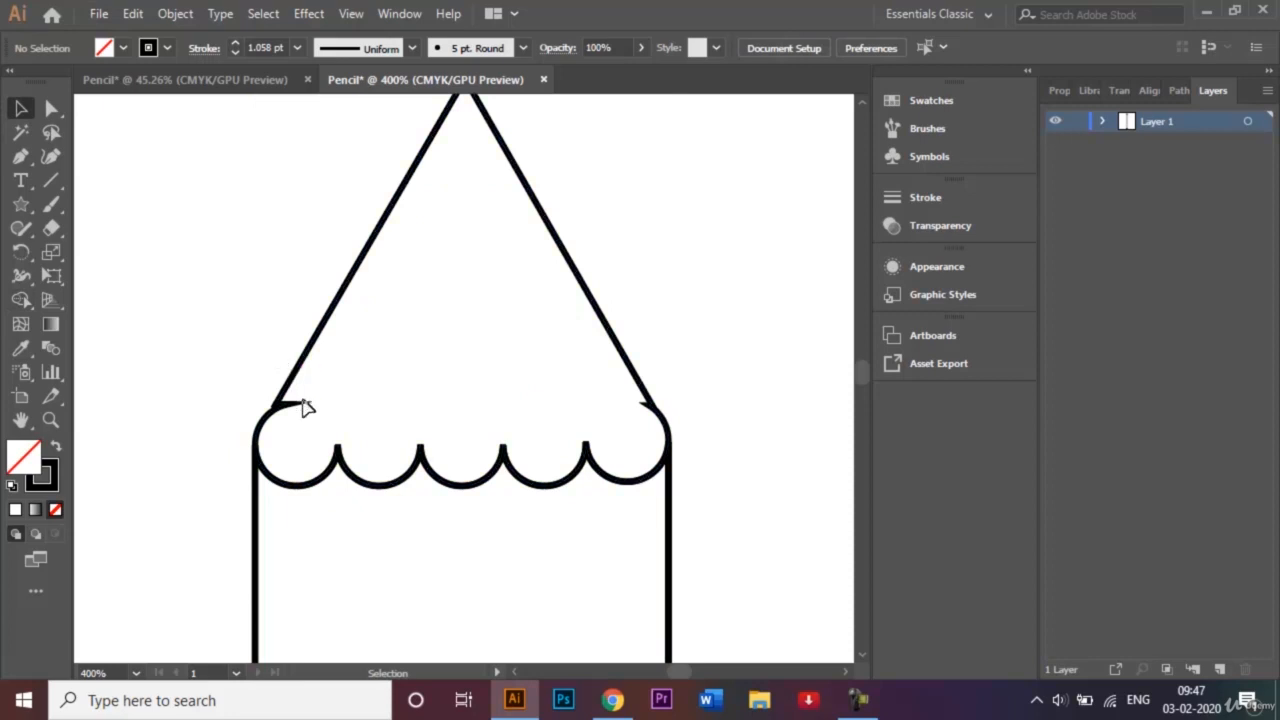
Nudge the stray anchor point at the tip's left corner outward to remove the remaining spike
{"action": "left_click", "coordinate": [52, 108]}
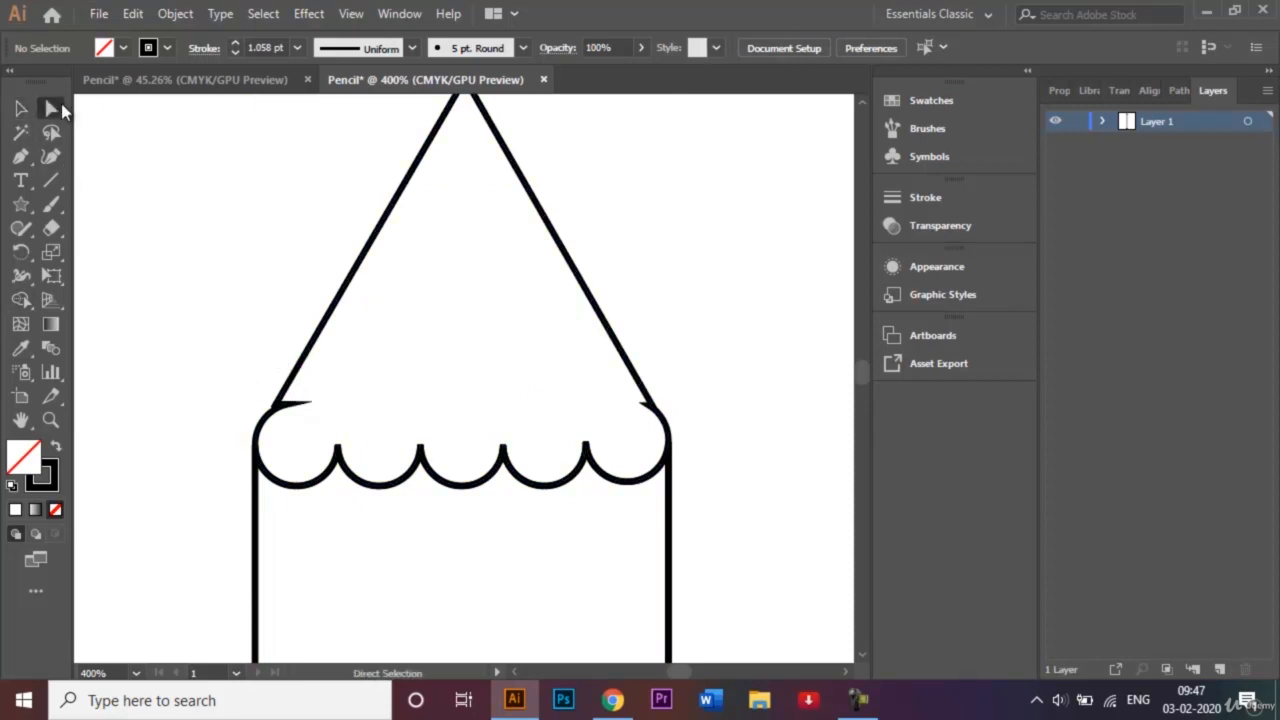
{"action": "left_click", "coordinate": [293, 405]}
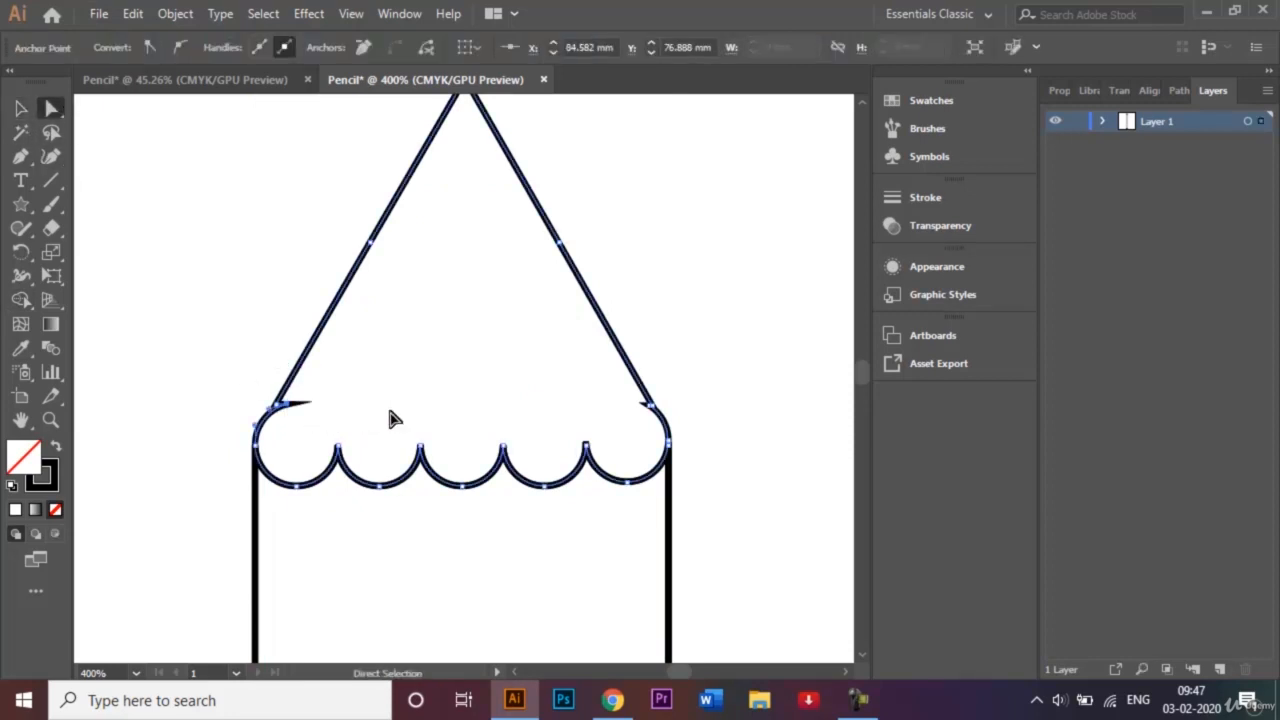
{"action": "key", "text": "Left"}
{"action": "key", "text": "Left"}
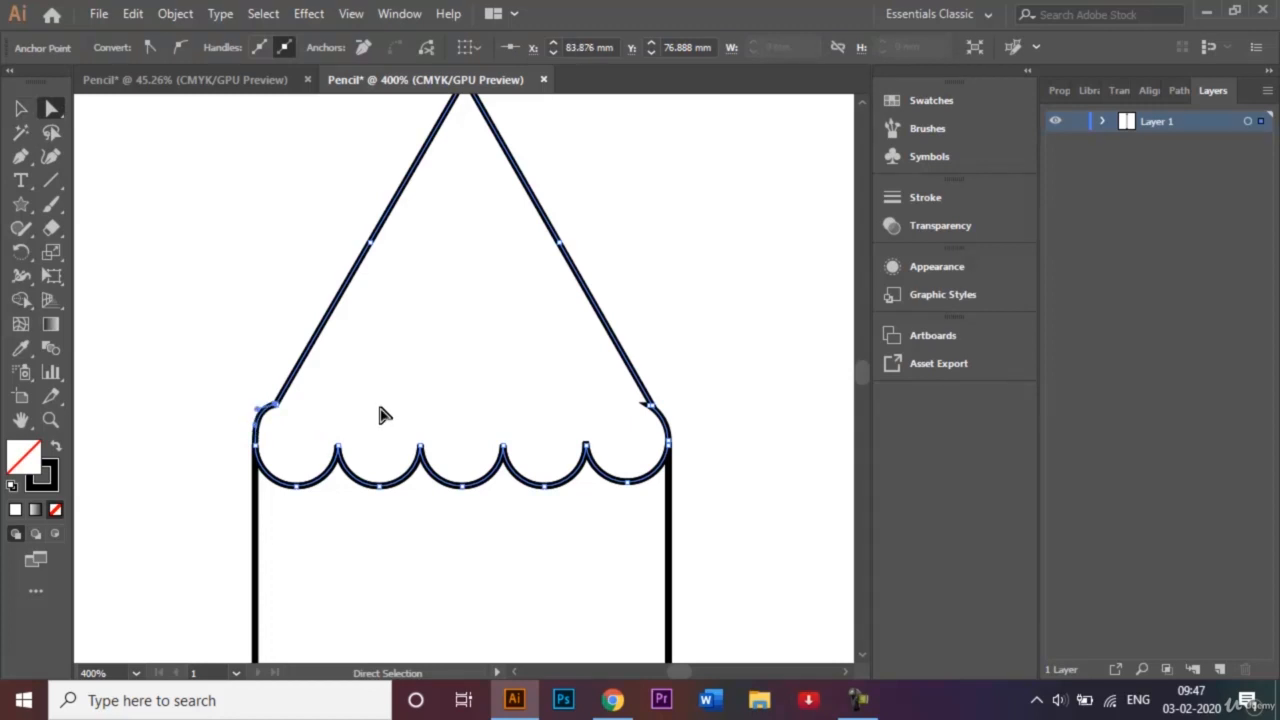
{"action": "left_click", "coordinate": [21, 108]}
{"action": "left_click", "coordinate": [102, 188]}
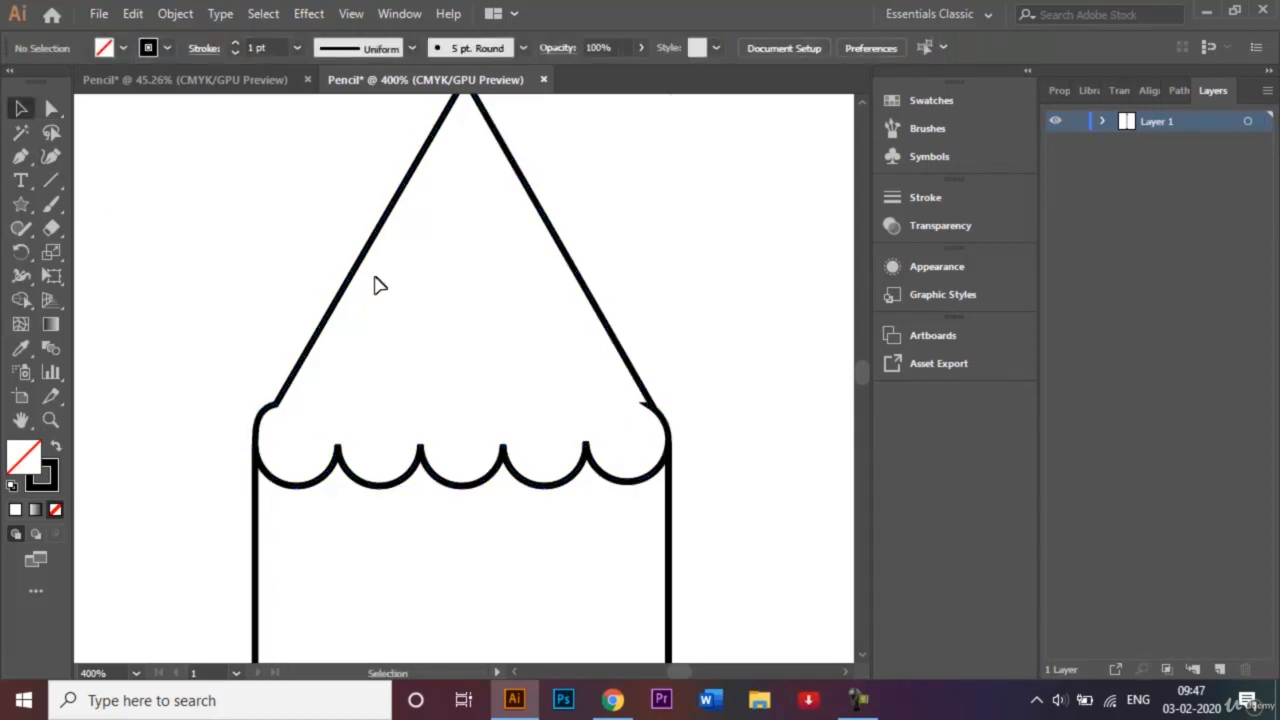
Nudge the stray anchor point at the tip's right corner outward to remove the small spike there
{"action": "left_click", "coordinate": [652, 415]}
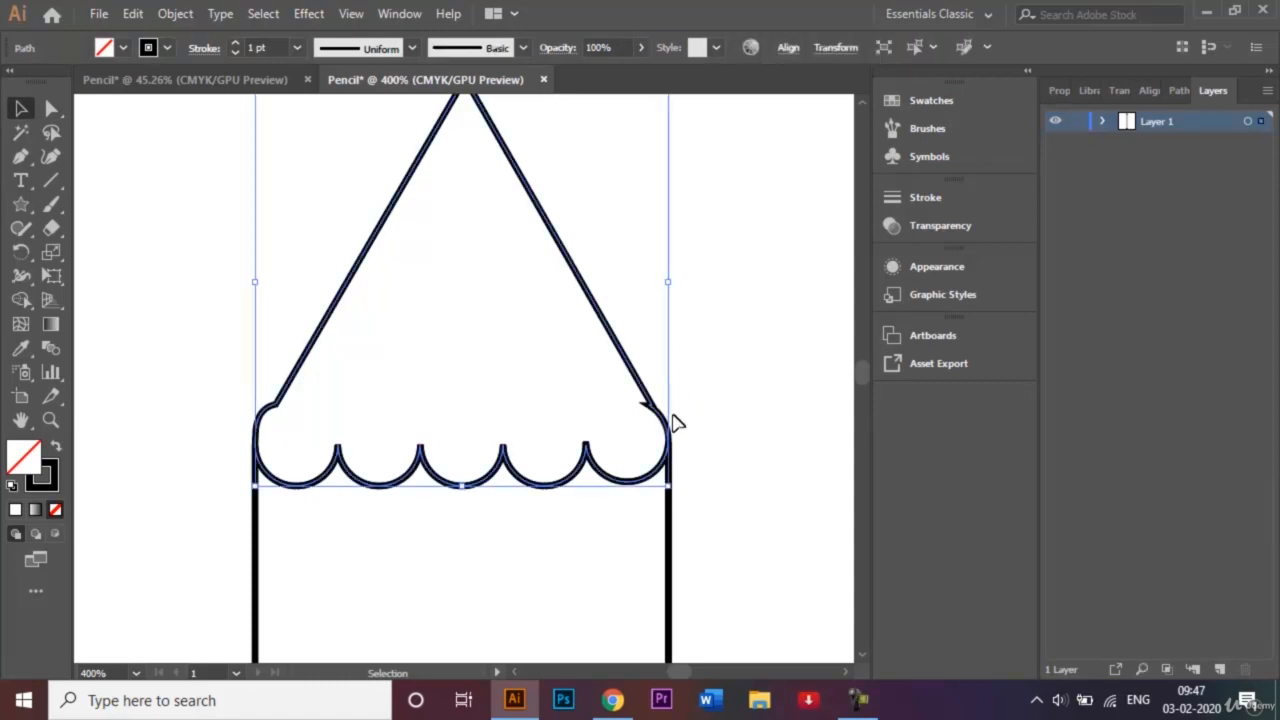
{"action": "left_click", "coordinate": [55, 109]}
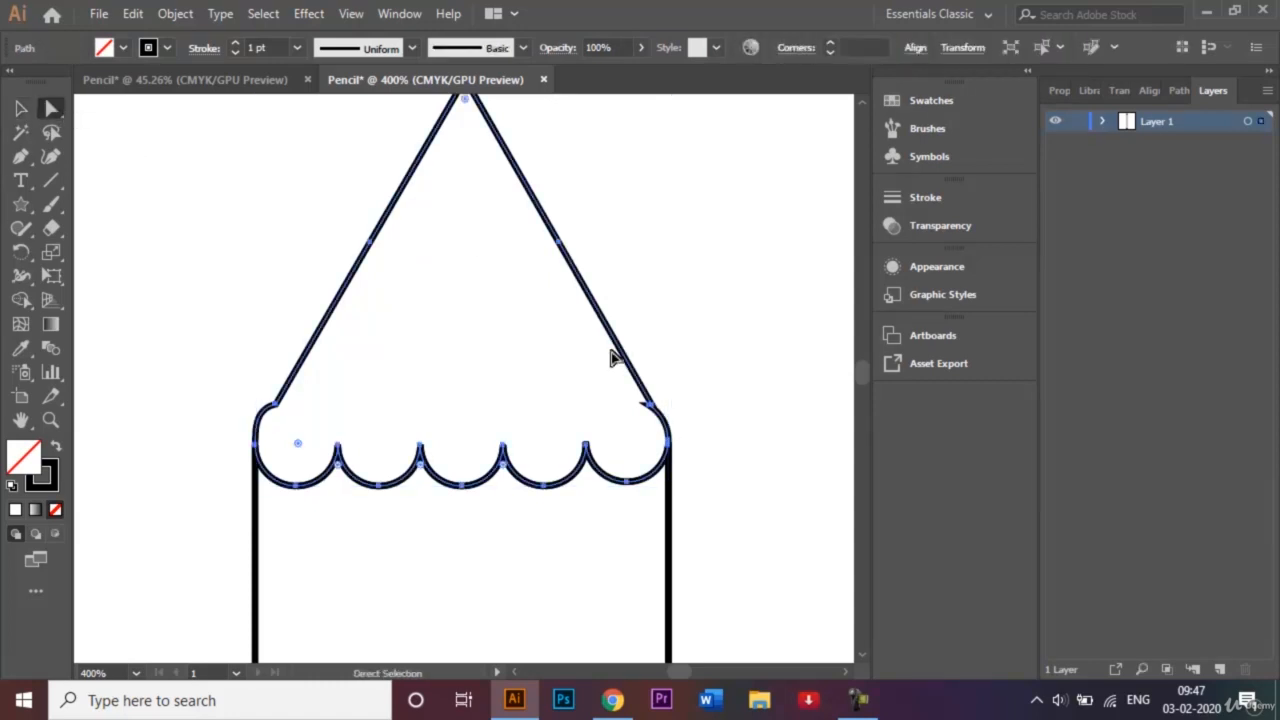
{"action": "key", "text": "ctrl+plus"}
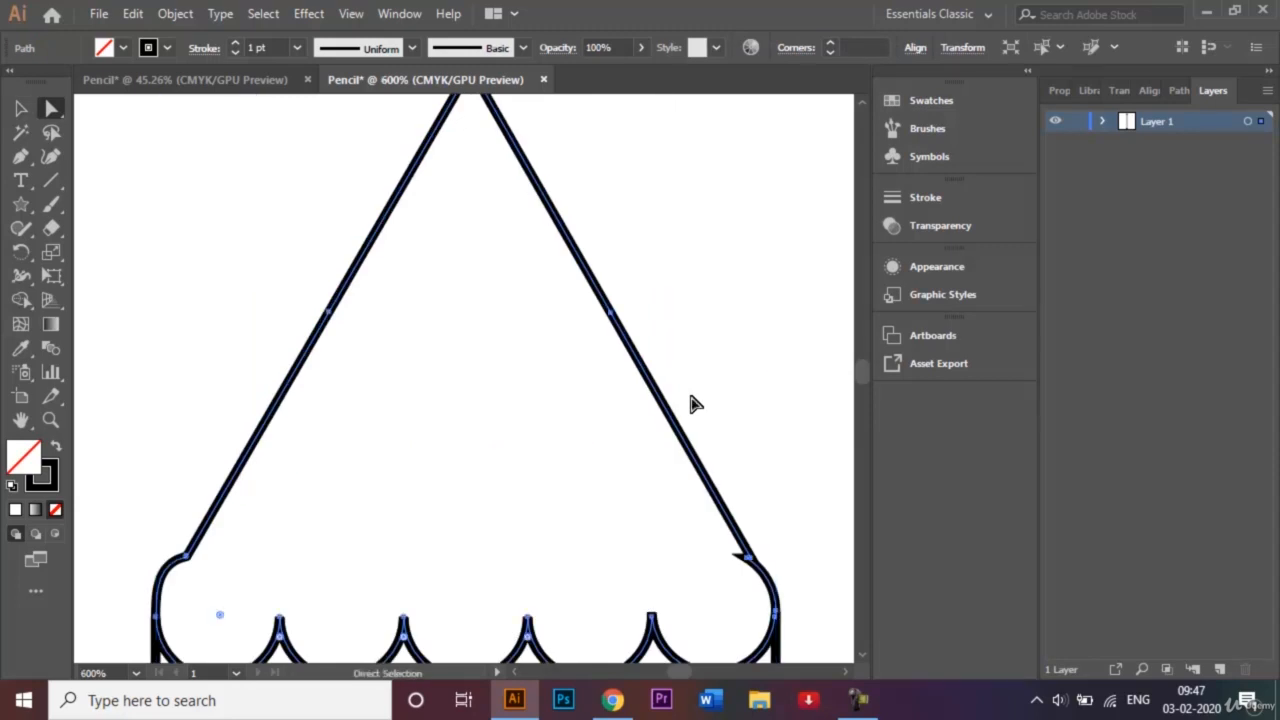
{"action": "left_click", "coordinate": [745, 566]}
{"action": "key", "text": "Right"}
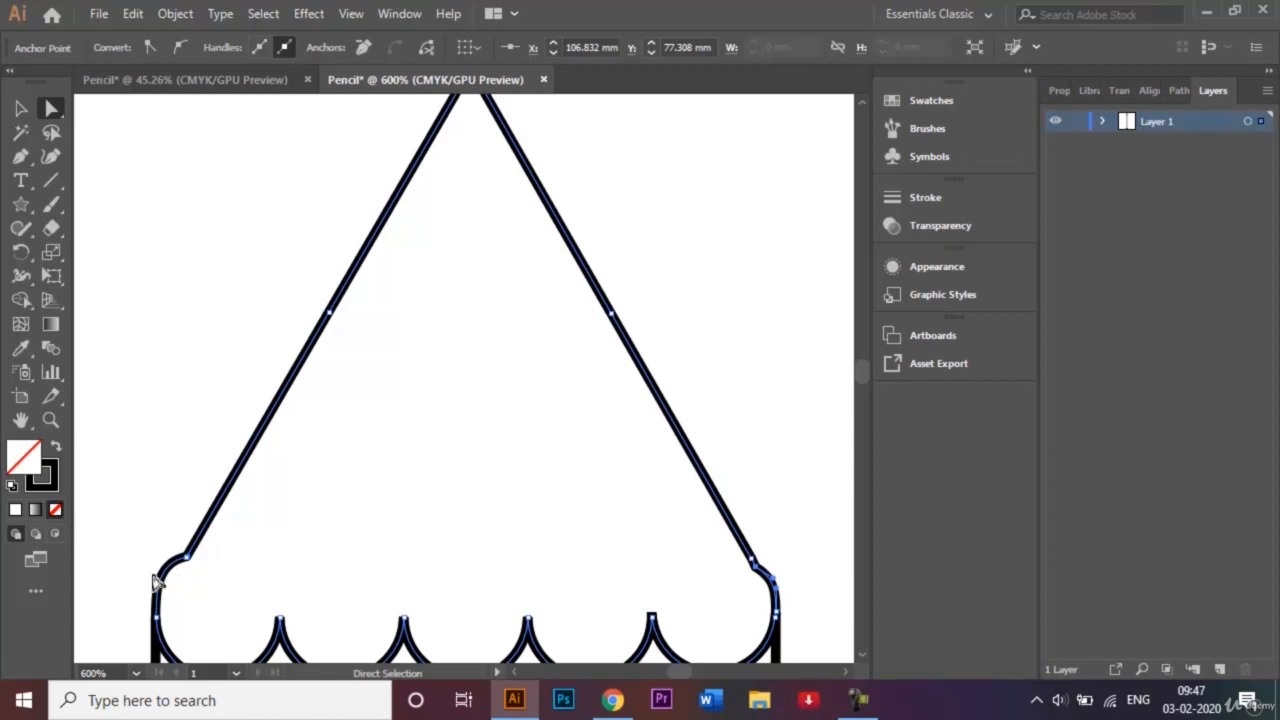
Try to refine the tip's left corner by nudging its anchor points, and undo the nudges
{"action": "left_click_drag", "start_coordinate": [183, 558], "coordinate": [186, 563]}
{"action": "key", "text": "Left"}
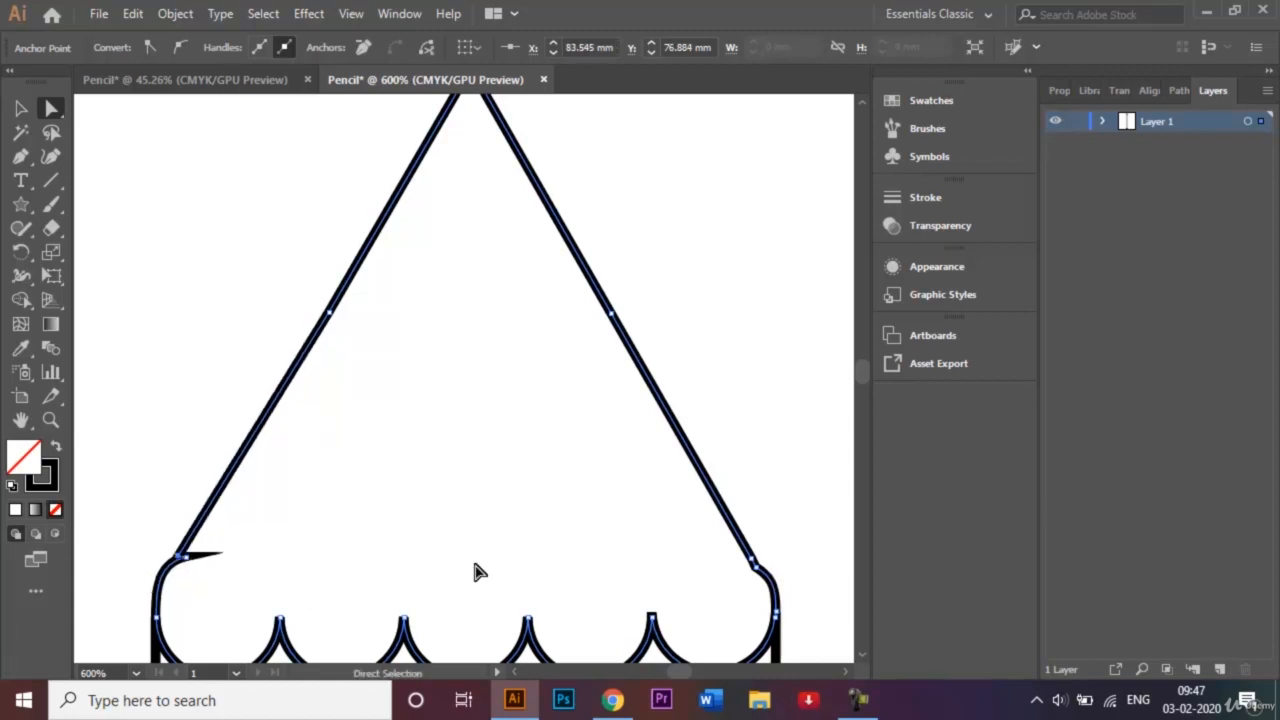
{"action": "key", "text": "ctrl"}
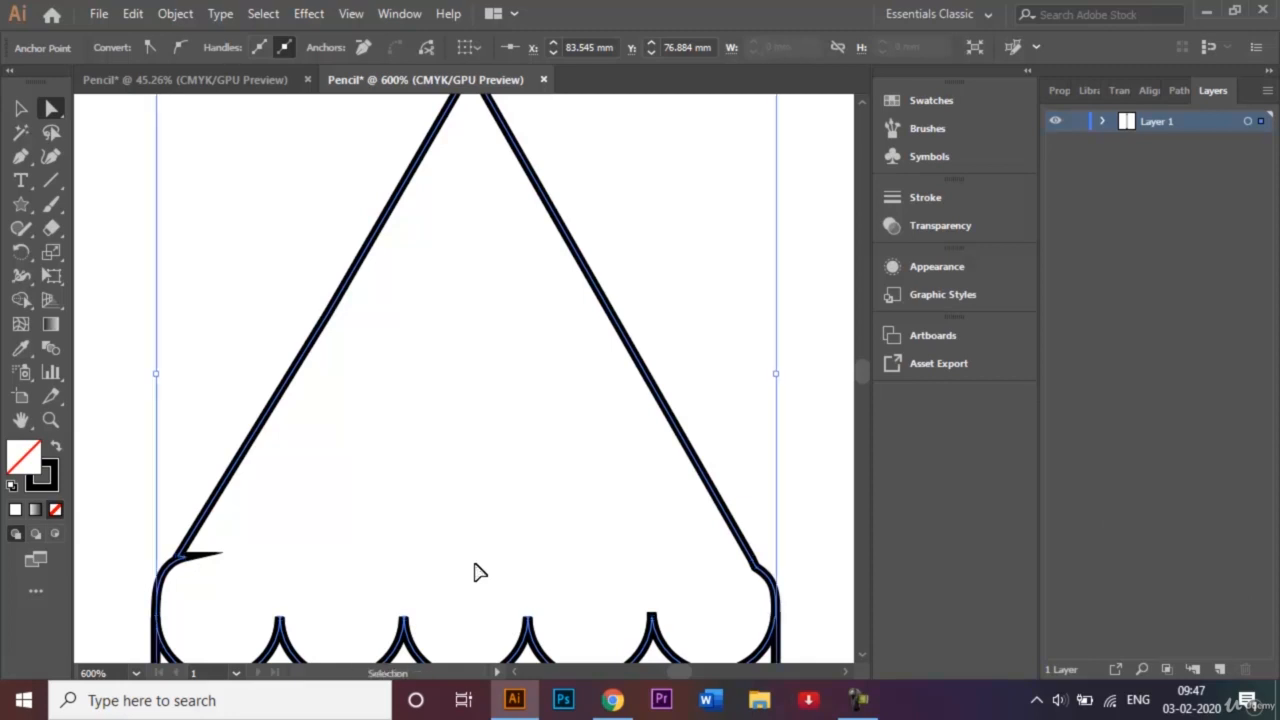
{"action": "key", "text": "ctrl+z"}
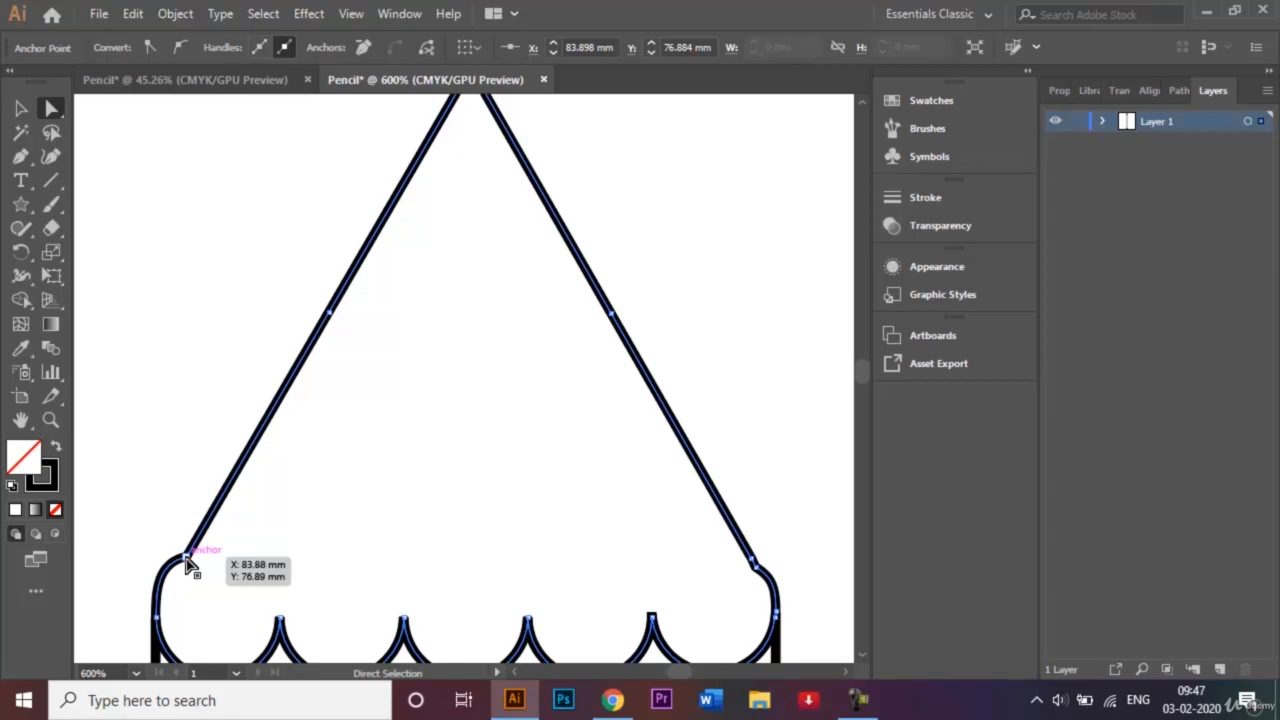
{"action": "key", "text": "Up"}
{"action": "key", "text": "Down"}
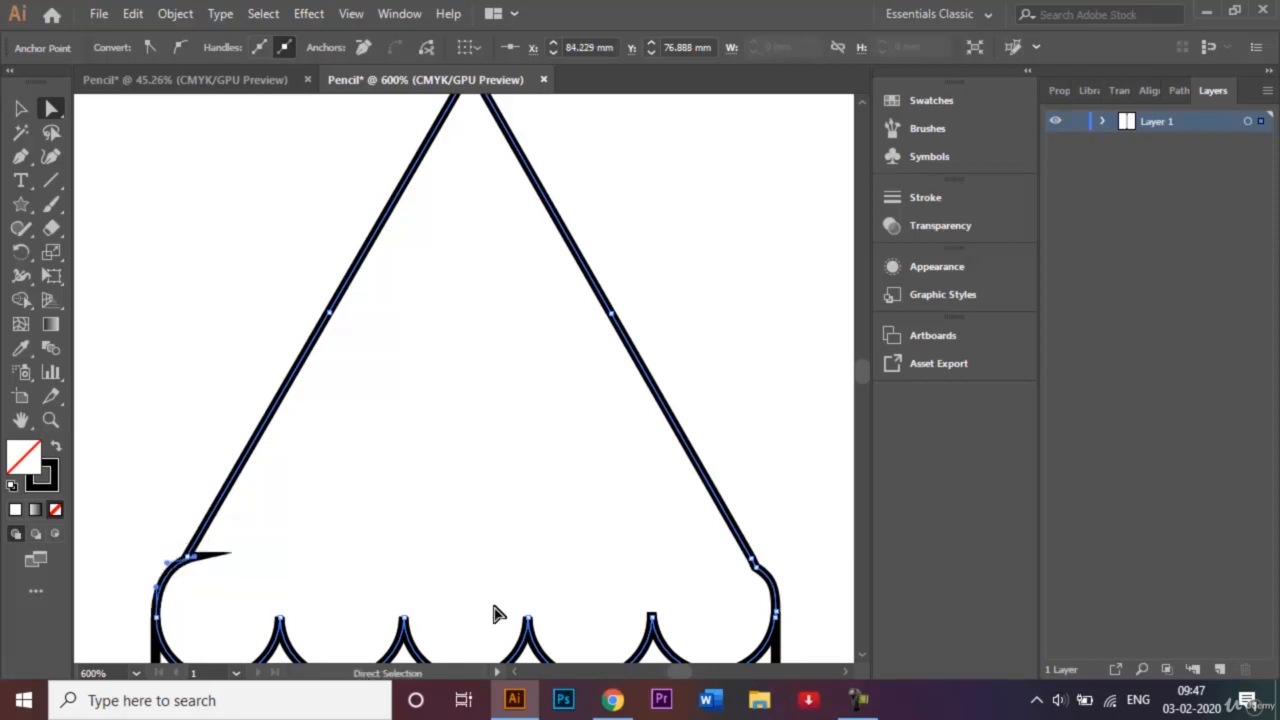
{"action": "left_click", "coordinate": [22, 108]}
{"action": "left_click", "coordinate": [100, 204]}
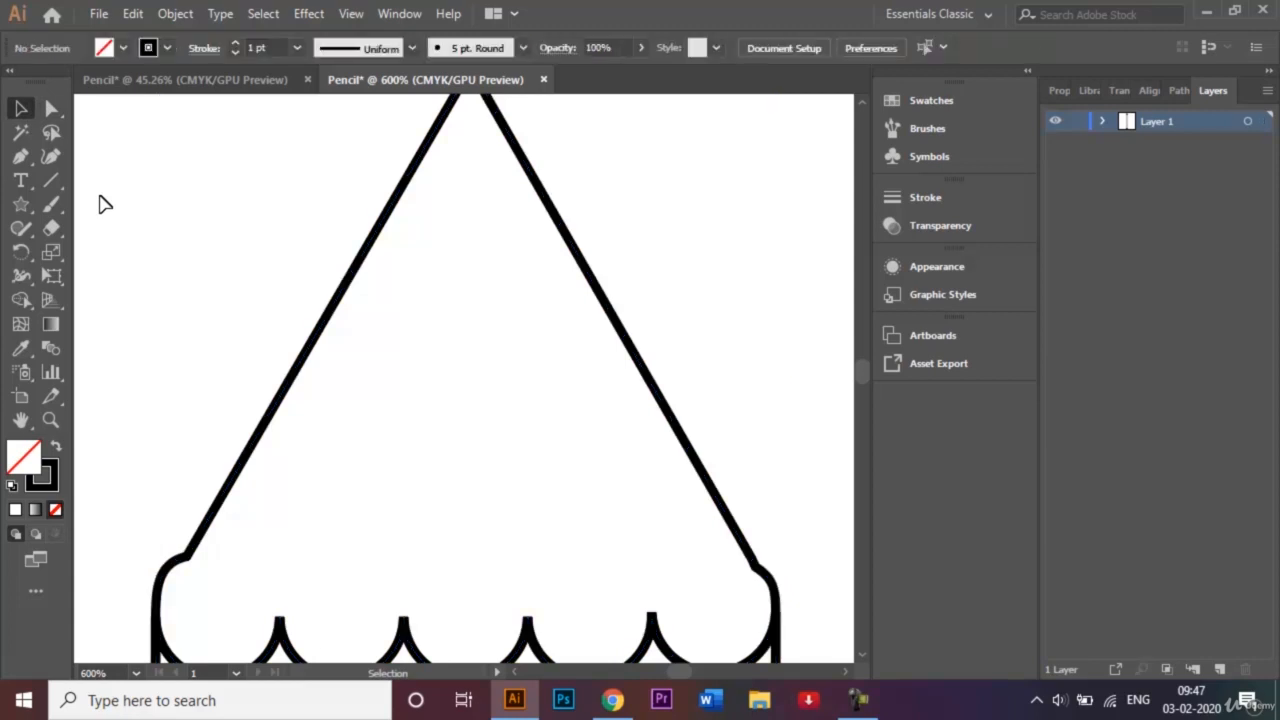
Widen the rounded eraser and the band above it to the right until they match the pencil body's width
{"action": "key", "text": "ctrl+0"}
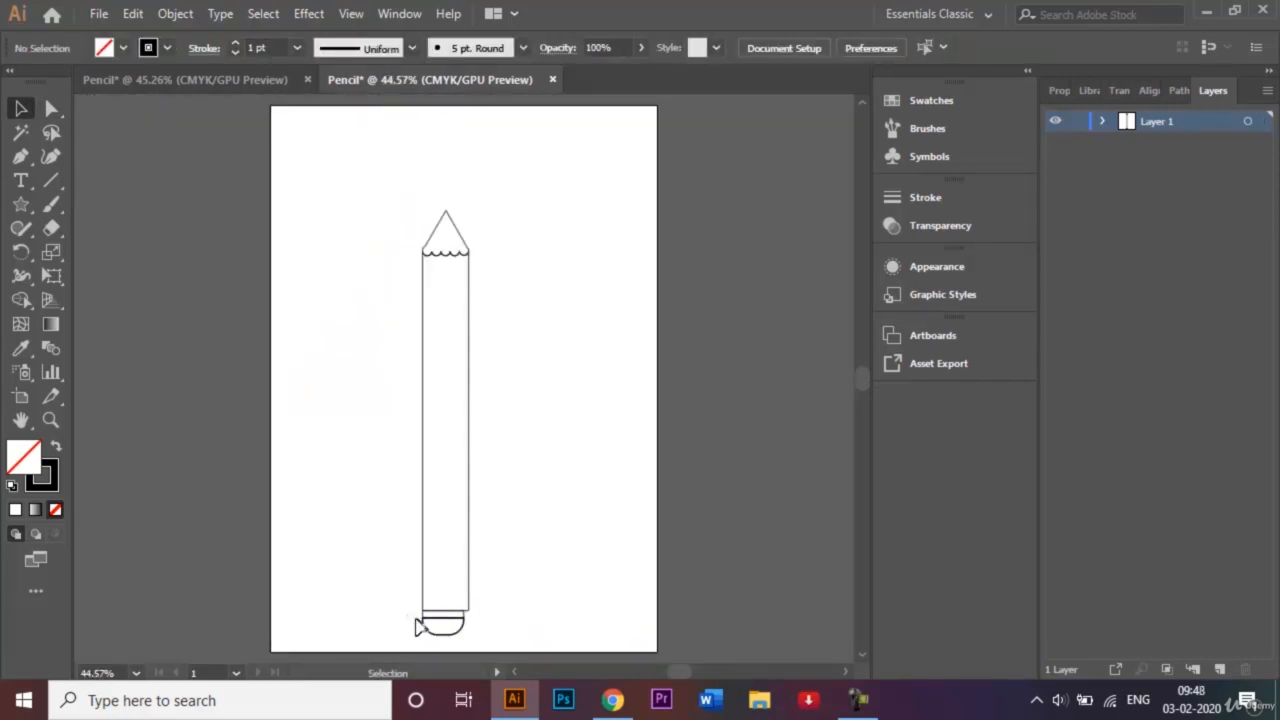
{"action": "left_click", "coordinate": [445, 630]}
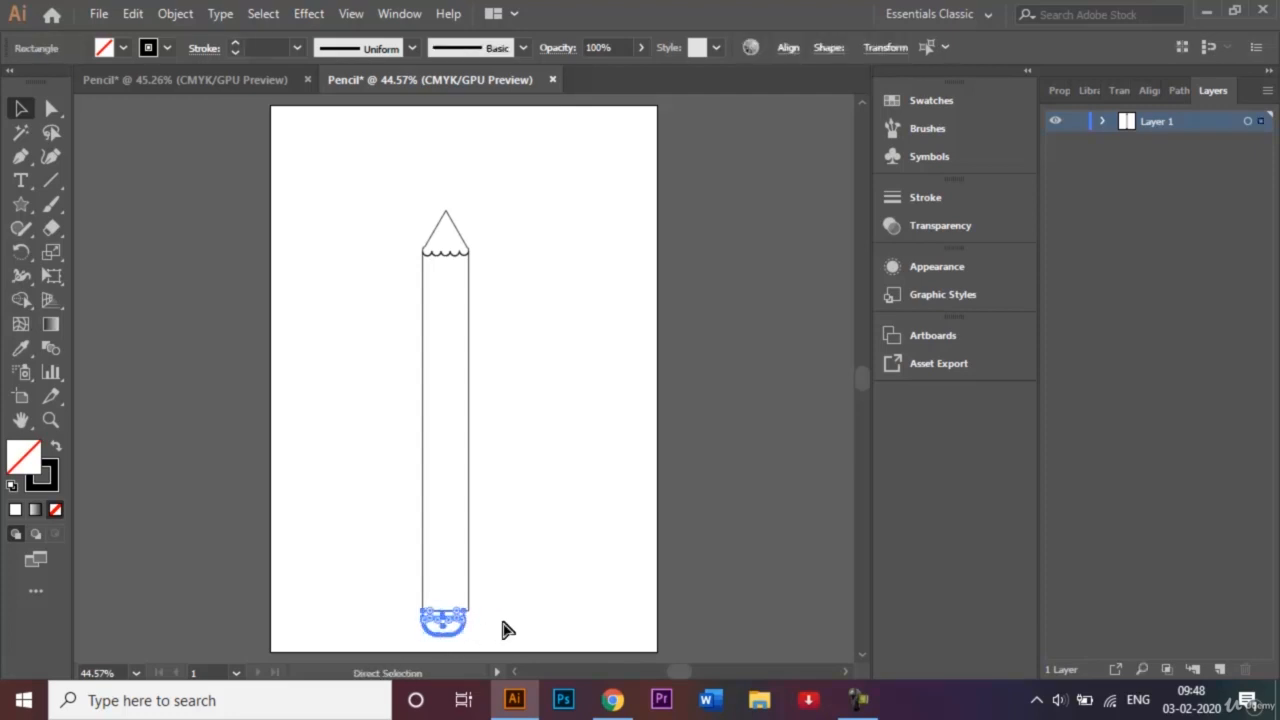
{"action": "key", "text": "ctrl+="}
{"action": "key", "text": "ctrl+="}
{"action": "key", "text": "ctrl+="}
{"action": "key", "text": "ctrl+="}
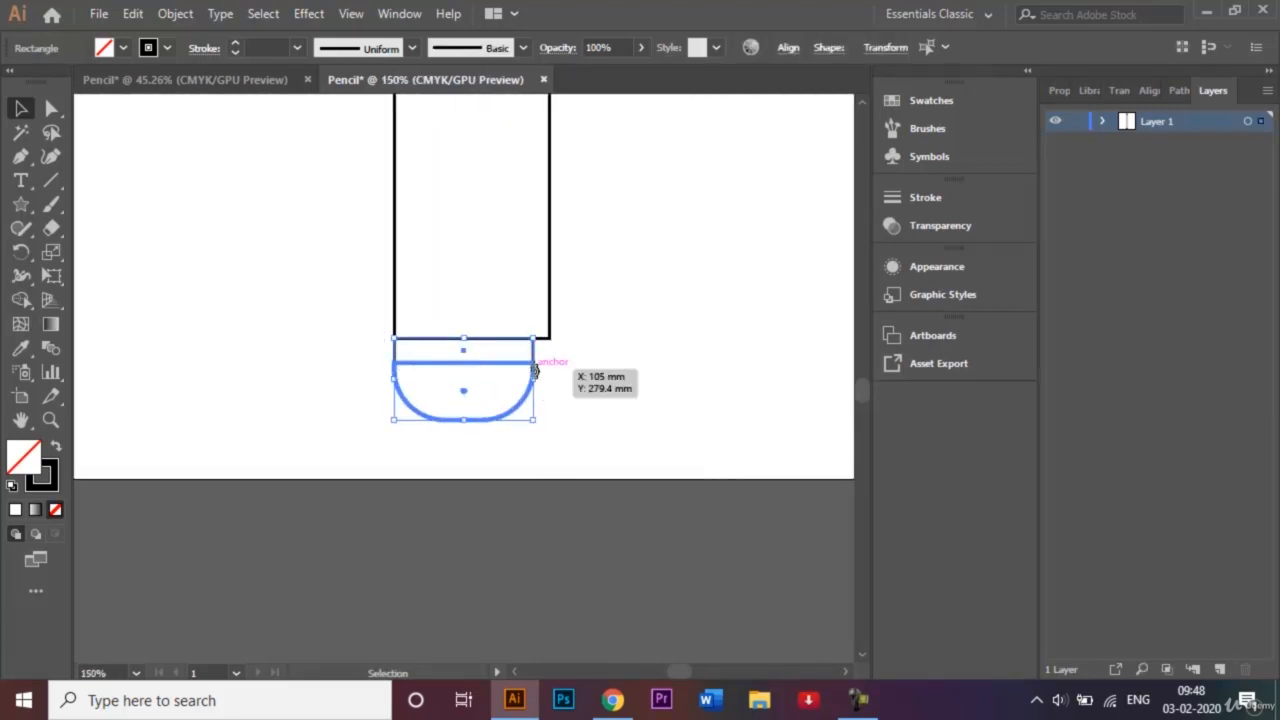
{"action": "left_click_drag", "start_coordinate": [535, 380], "coordinate": [549, 380]}
{"action": "left_click", "coordinate": [598, 375]}
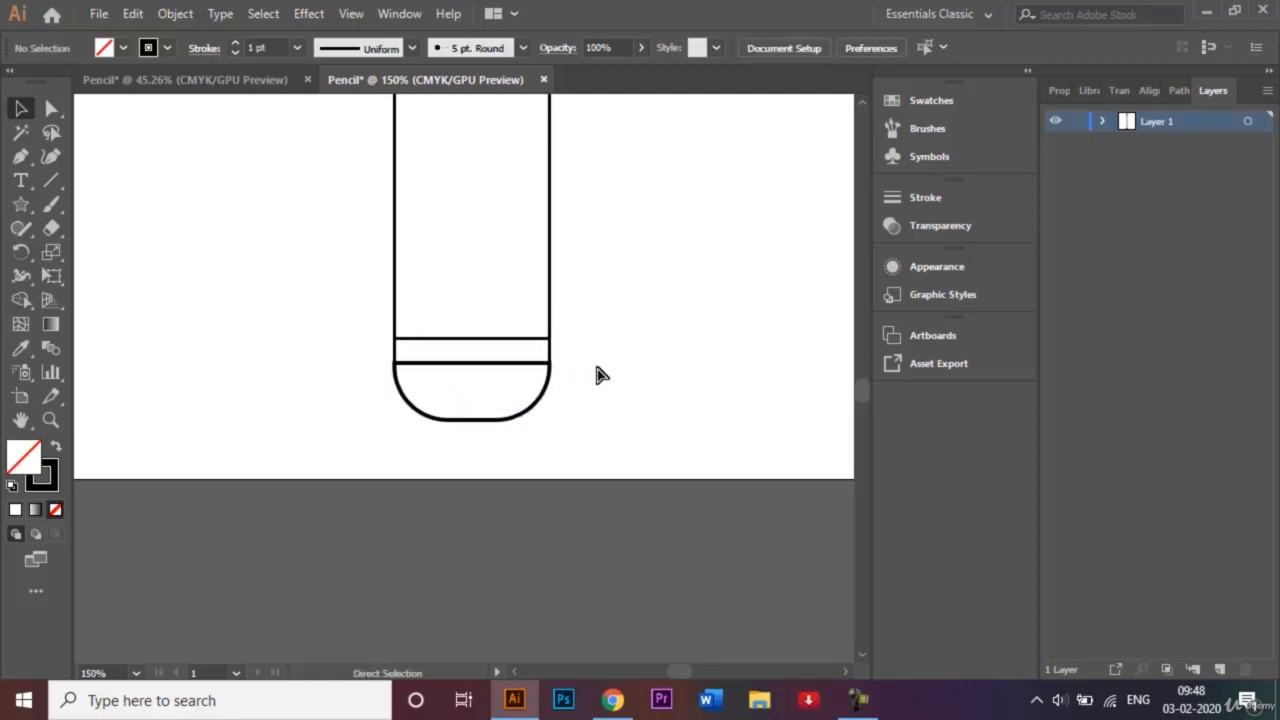
Scale the whole pencil up proportionally from its centre until it almost spans the page height
{"action": "key", "text": "ctrl+0"}
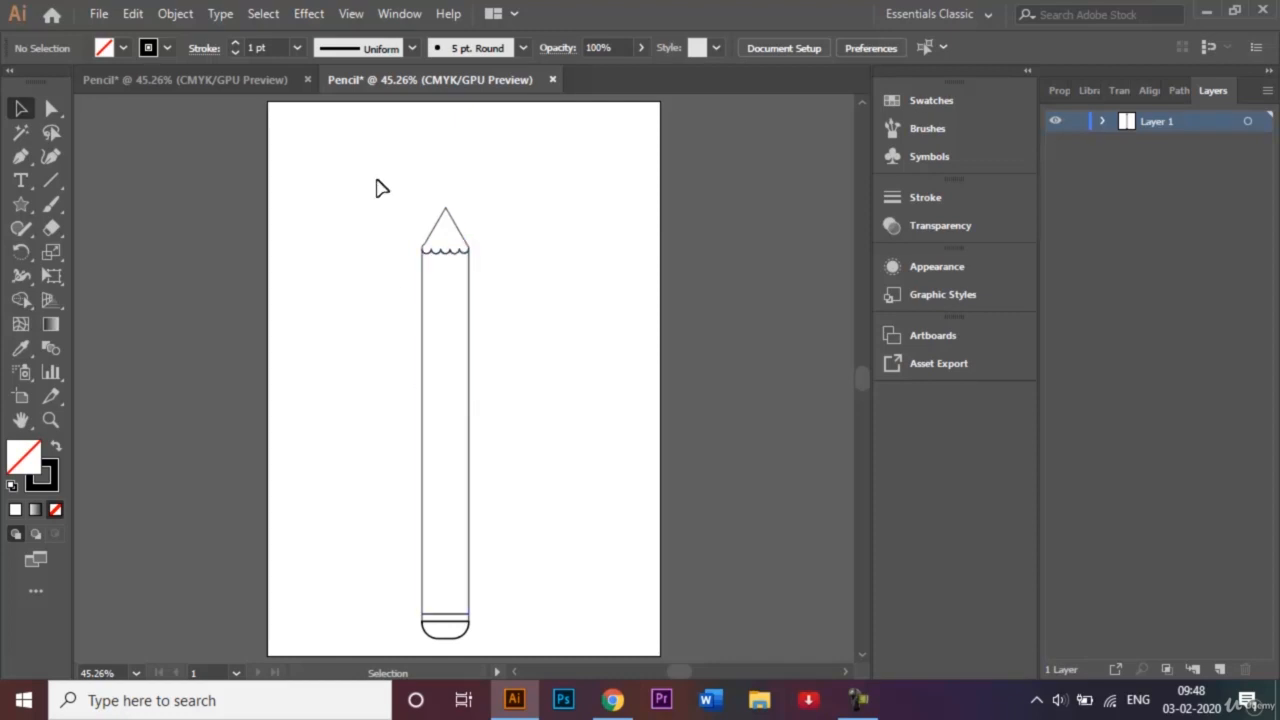
{"action": "left_click_drag", "start_coordinate": [377, 187], "coordinate": [537, 651]}
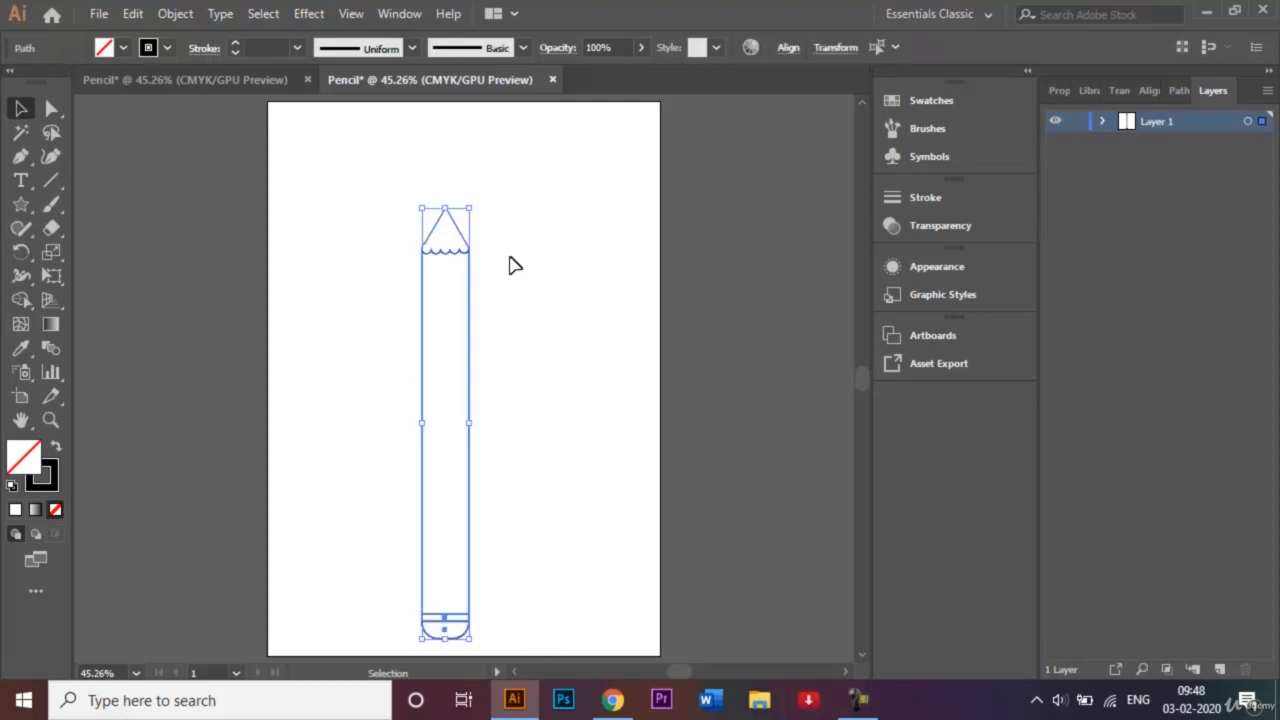
{"action": "left_click_drag", "start_coordinate": [470, 202], "coordinate": [508, 173]}
Move the enlarged pencil up and to the right so it sits fully inside the page, roughly centred horizontally
{"action": "key", "text": "shift+Up"}
{"action": "key", "text": "shift+Up"}
{"action": "key", "text": "shift+Up"}
{"action": "key", "text": "shift+Up"}
{"action": "key", "text": "shift+Up"}
{"action": "key", "text": "shift+Up"}
{"action": "key", "text": "shift+Up"}
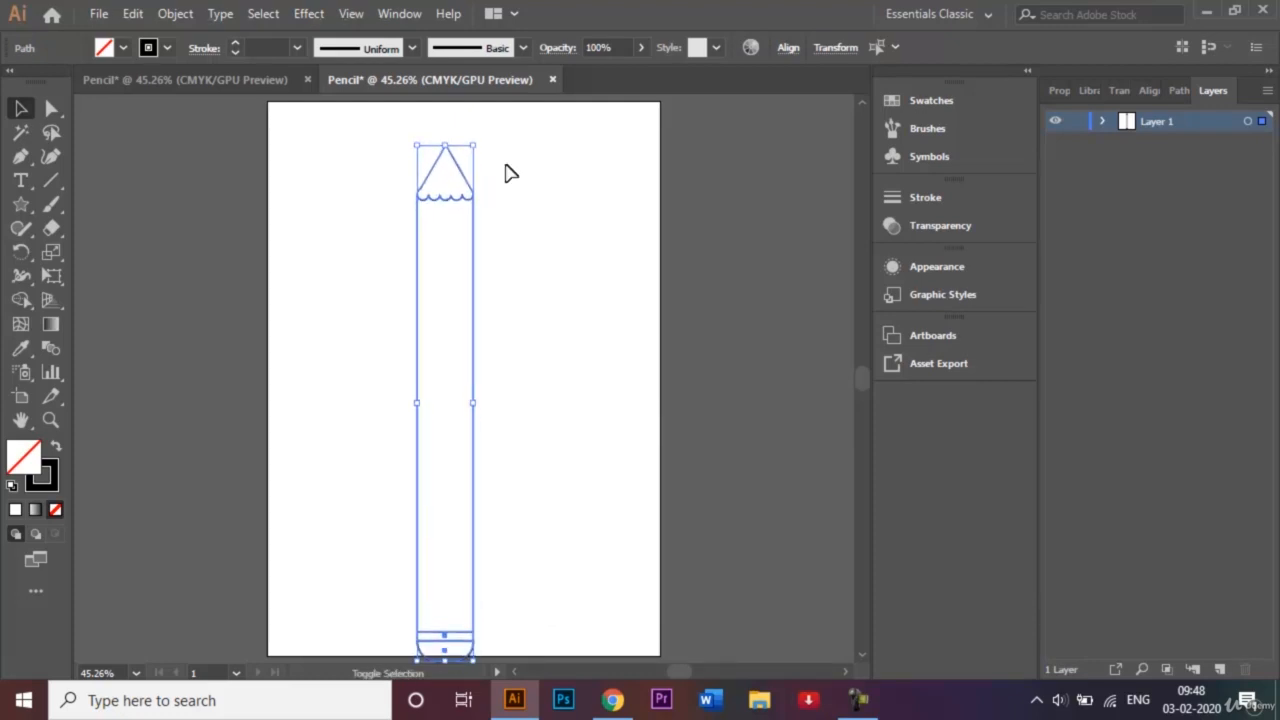
{"action": "key", "text": "shift+Right"}
{"action": "key", "text": "shift+Right"}
{"action": "key", "text": "shift+Right"}
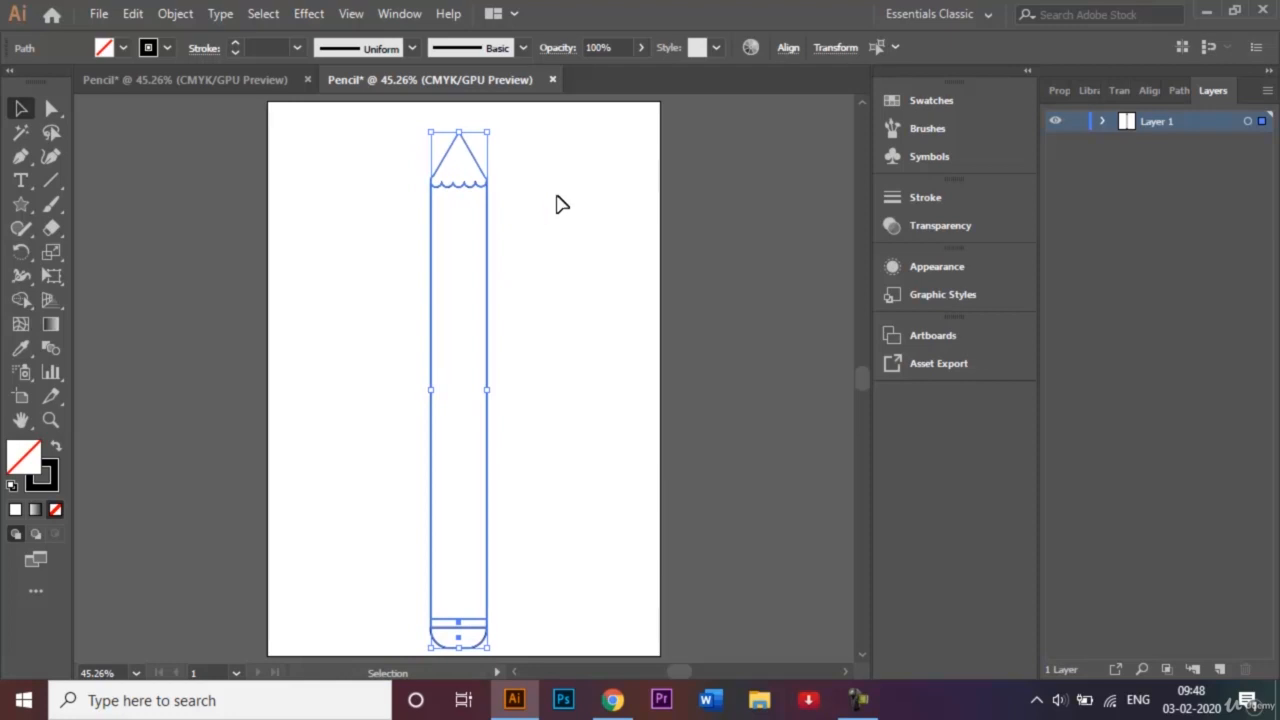
Draw a vertical line from the first scallop junction down to the band, and copy it to the other three scallop junctions
{"action": "left_click", "coordinate": [563, 206]}
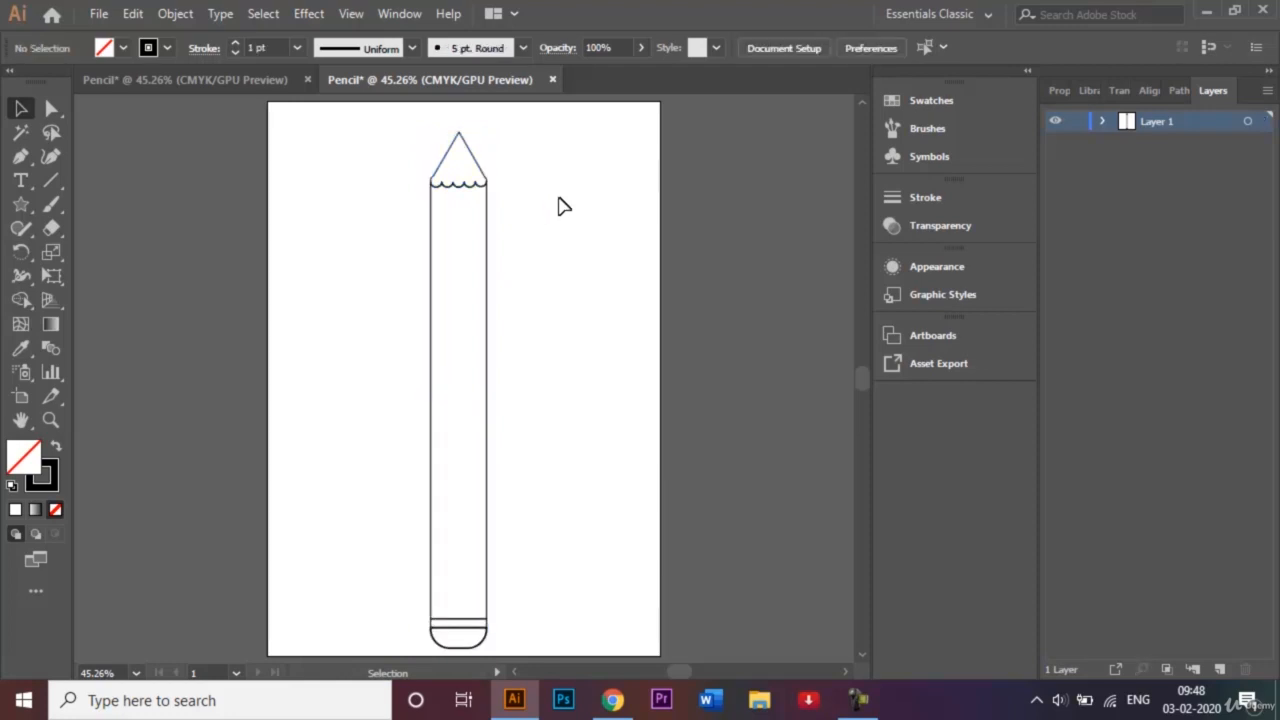
{"action": "left_click", "coordinate": [51, 180]}
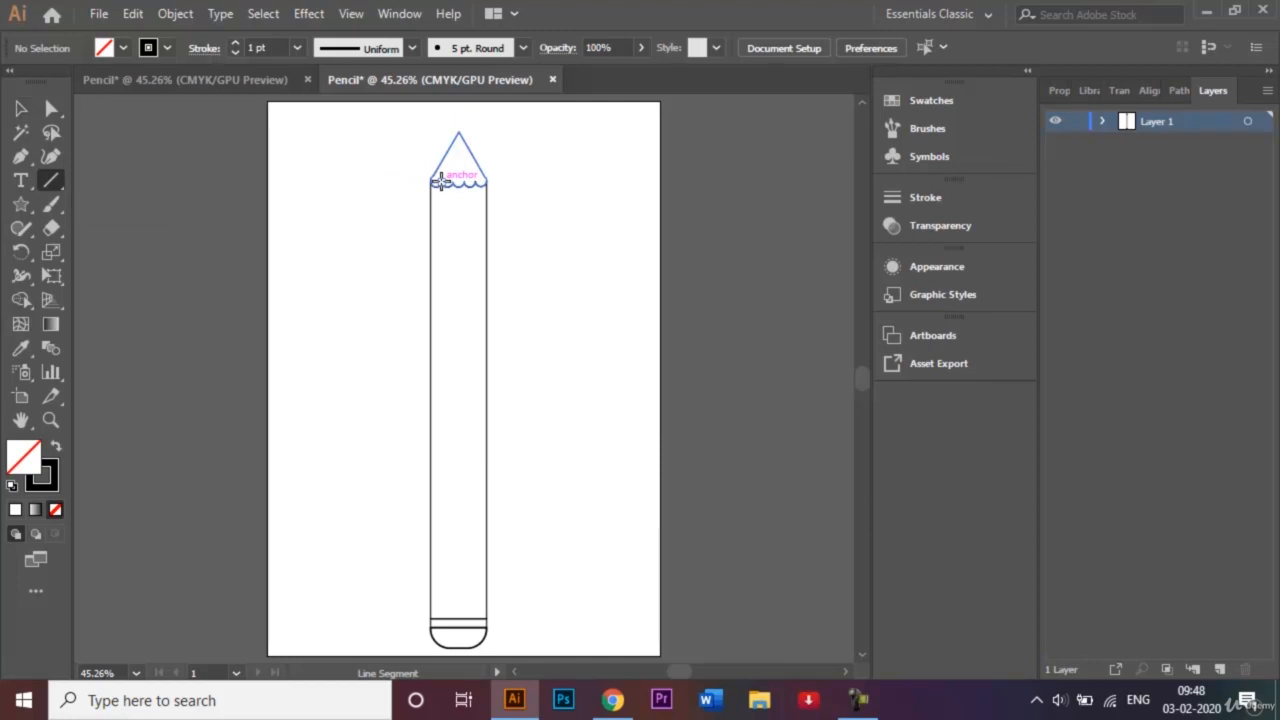
{"action": "left_click_drag", "start_coordinate": [441, 181], "coordinate": [444, 619]}
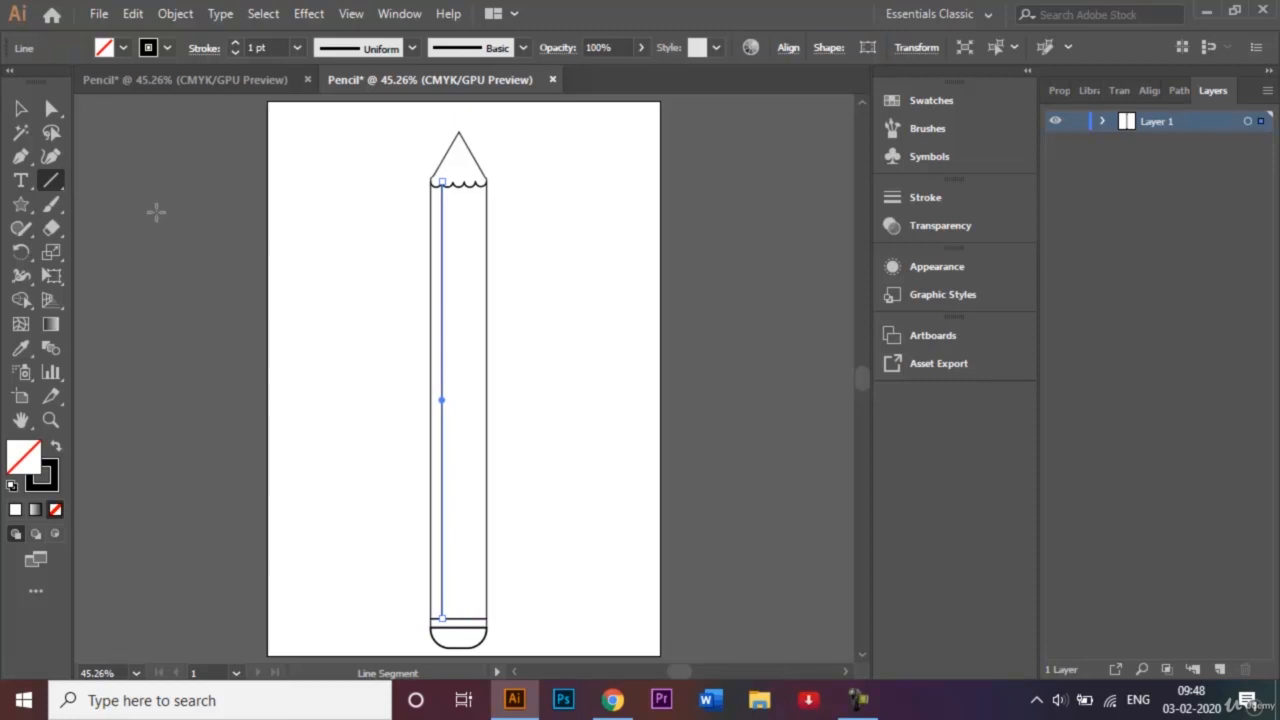
{"action": "left_click", "coordinate": [22, 108]}
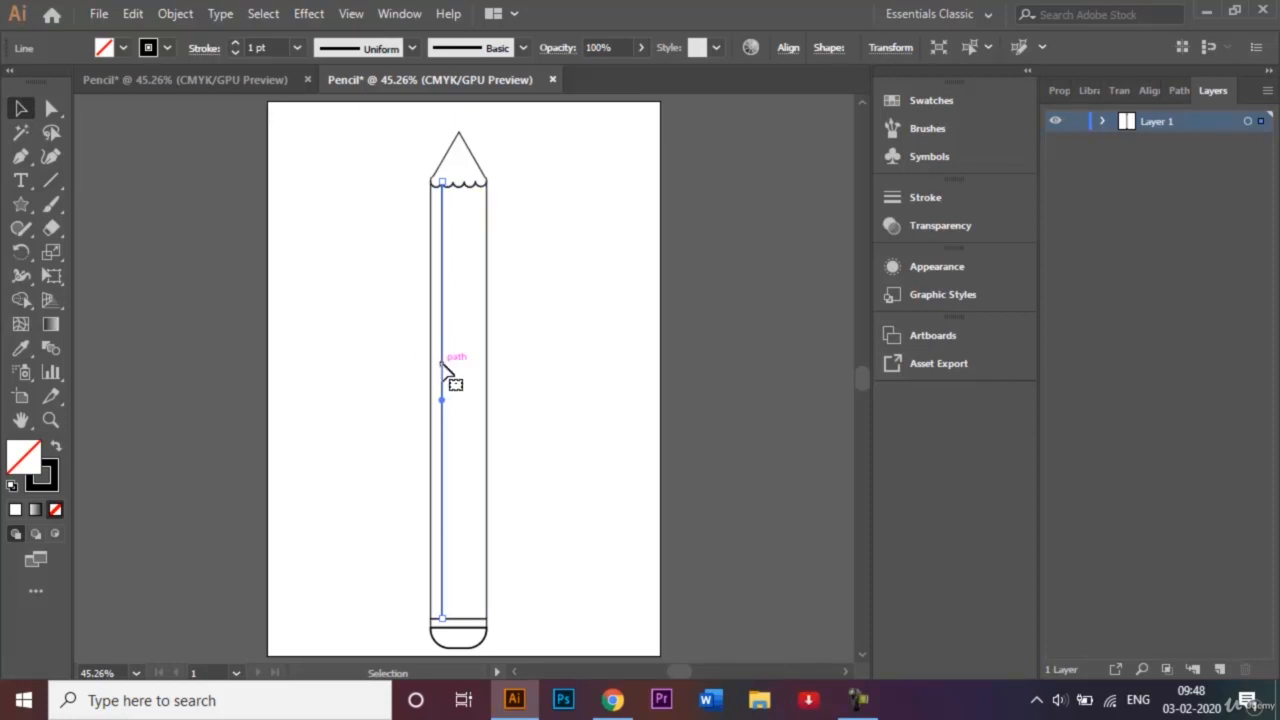
{"action": "left_click_drag", "start_coordinate": [446, 370], "coordinate": [484, 377]}
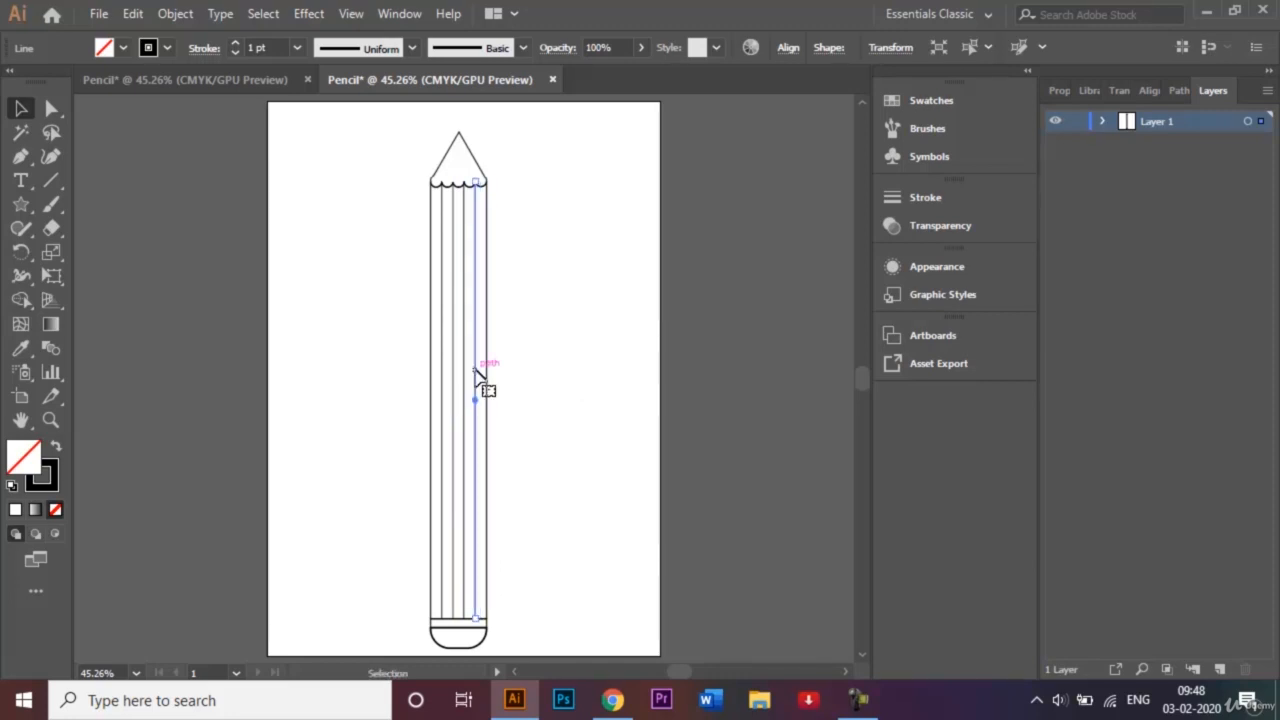
{"action": "left_click", "coordinate": [563, 381]}
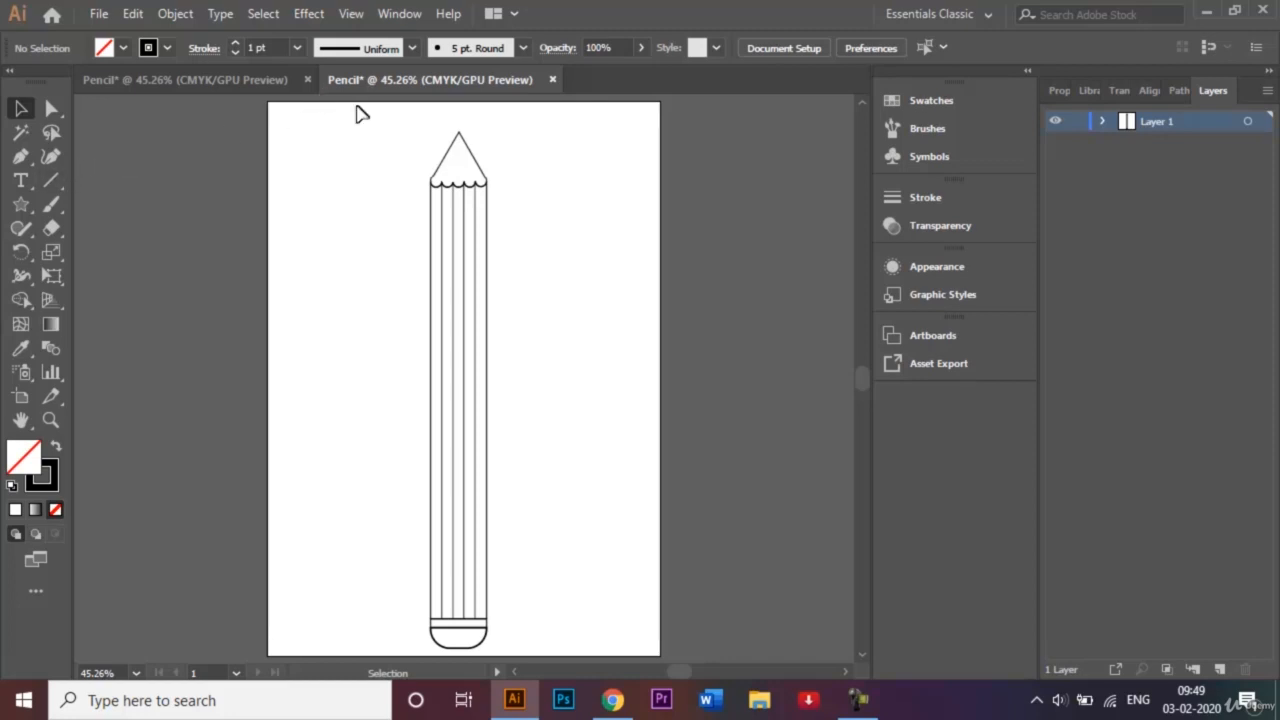
Draw a horizontal line across the upper part of the pencil tip, extending past both sloping sides
{"action": "mouse_move", "coordinate": [412, 122]}
{"action": "left_mouse_down"}
{"action": "mouse_move", "coordinate": [443, 134]}
{"action": "mouse_move", "coordinate": [505, 200]}
{"action": "left_mouse_up"}
{"action": "key", "text": "ctrl+plus"}
{"action": "key", "text": "ctrl+plus"}
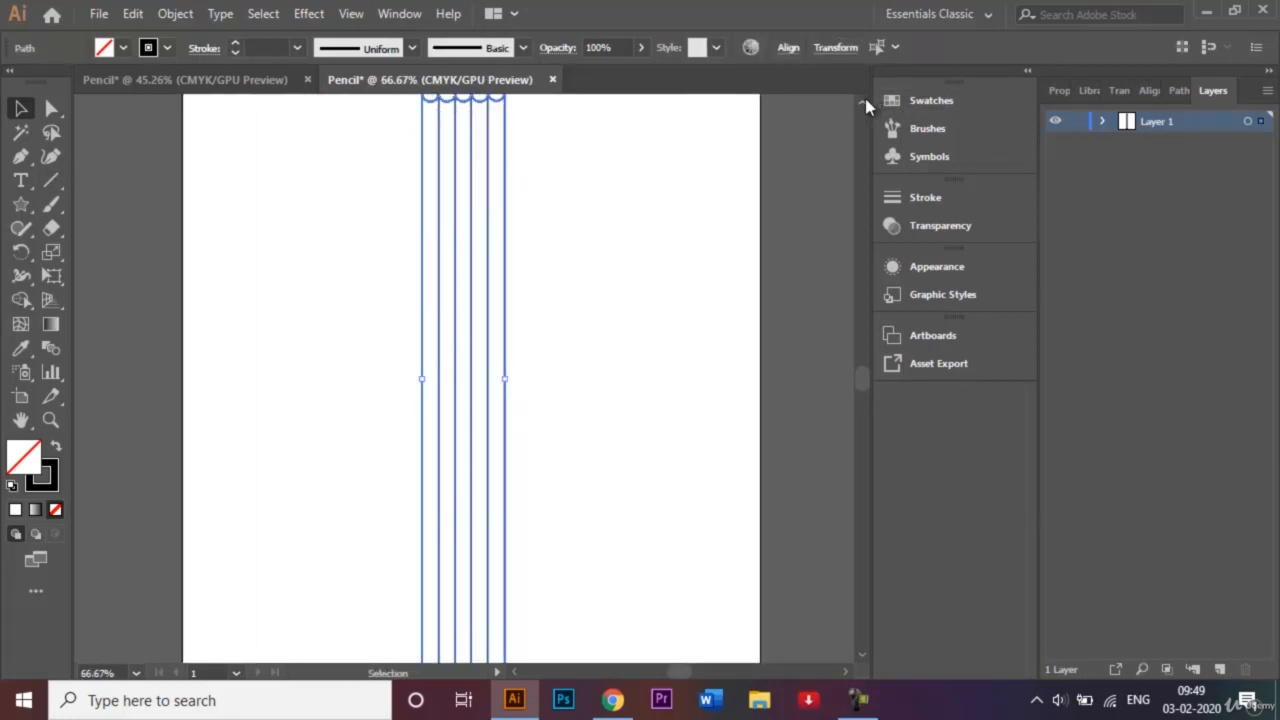
{"action": "scroll", "coordinate": [865, 98], "scroll_direction": "up", "scroll_amount": 3}
{"action": "key", "text": "ctrl+plus"}
{"action": "key", "text": "ctrl+plus"}
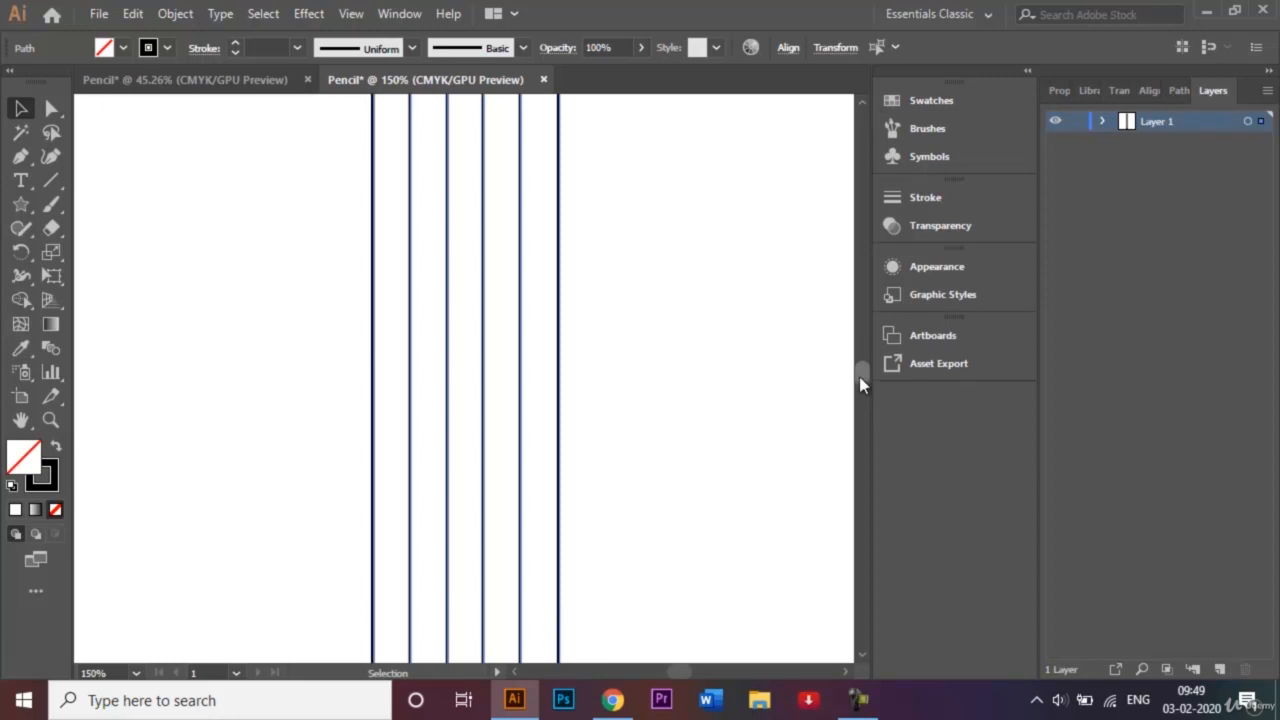
{"action": "mouse_move", "coordinate": [859, 376]}
{"action": "left_mouse_down"}
{"action": "mouse_move", "coordinate": [860, 360]}
{"action": "mouse_move", "coordinate": [863, 371]}
{"action": "left_mouse_up"}
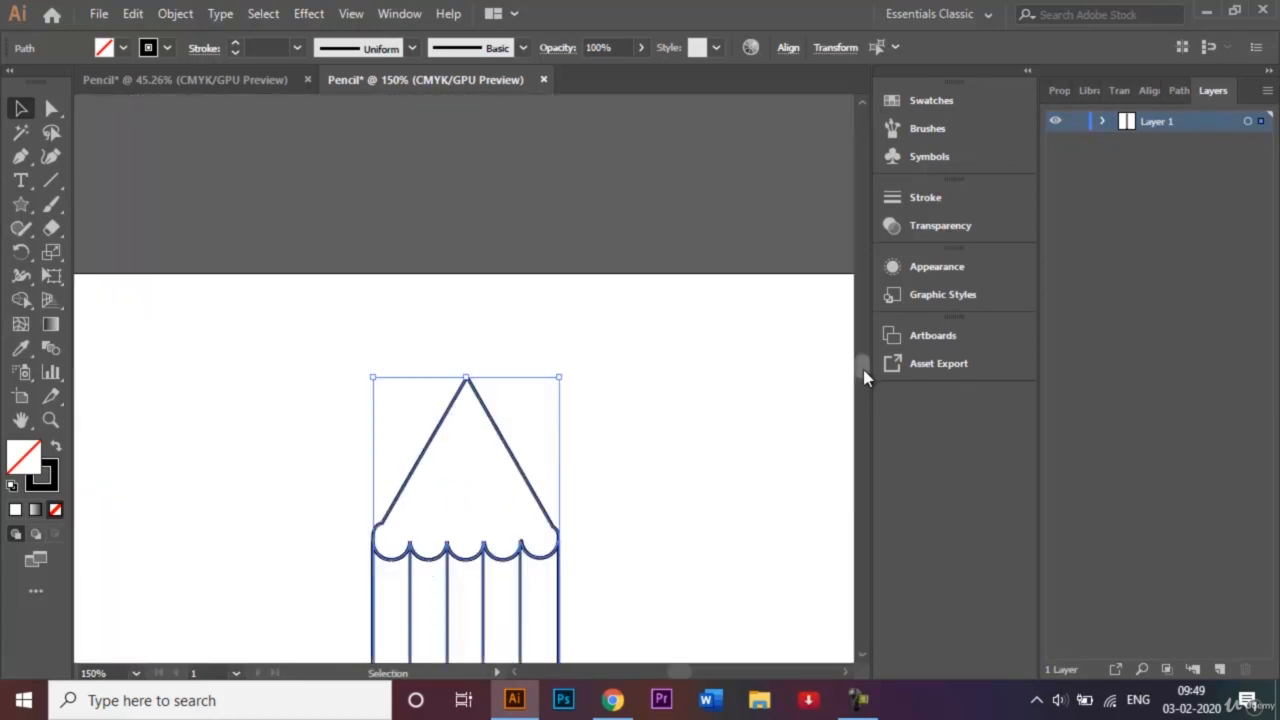
{"action": "left_click", "coordinate": [698, 421]}
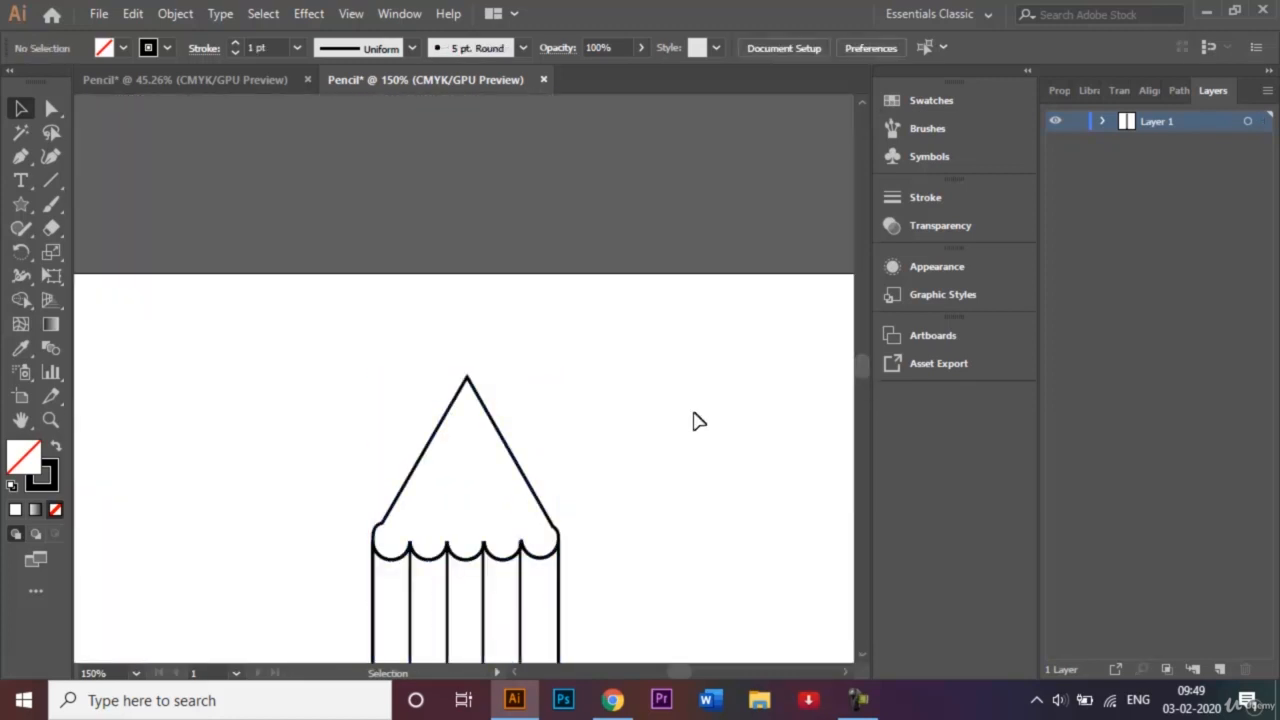
{"action": "left_click", "coordinate": [42, 185]}
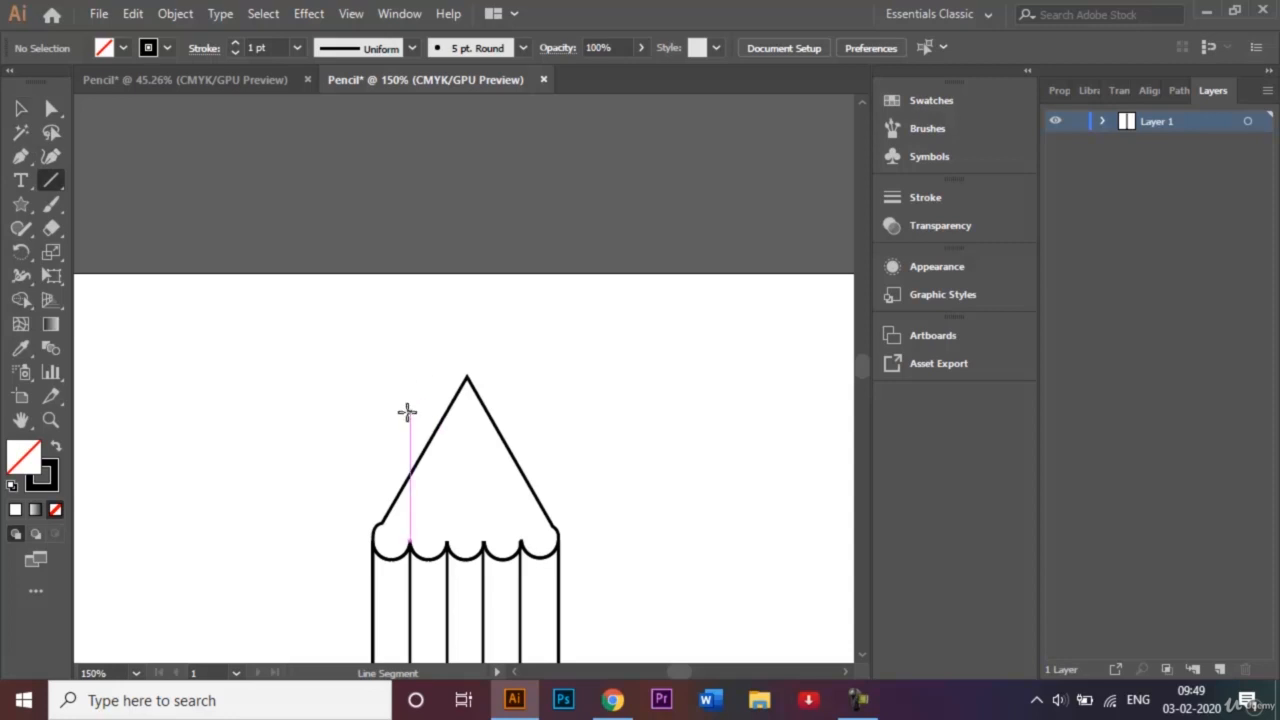
{"action": "left_click_drag", "start_coordinate": [407, 412], "coordinate": [535, 412]}
{"action": "left_click", "coordinate": [22, 108]}
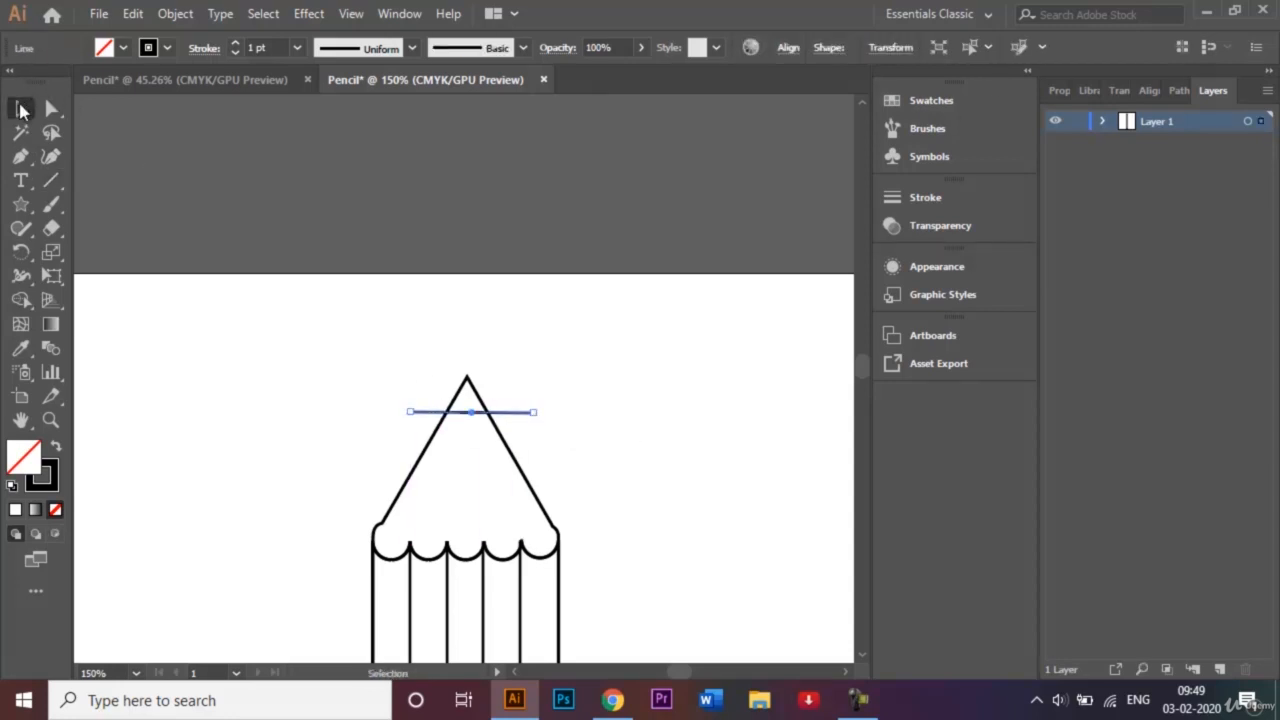
Nudge the horizontal line down and slightly left until it is centred across the tip
{"action": "key", "text": "Down"}
{"action": "key", "text": "Down"}
{"action": "key", "text": "Down"}
{"action": "key", "text": "Down"}
{"action": "key", "text": "Down"}
{"action": "key", "text": "Down"}
{"action": "key", "text": "Down"}
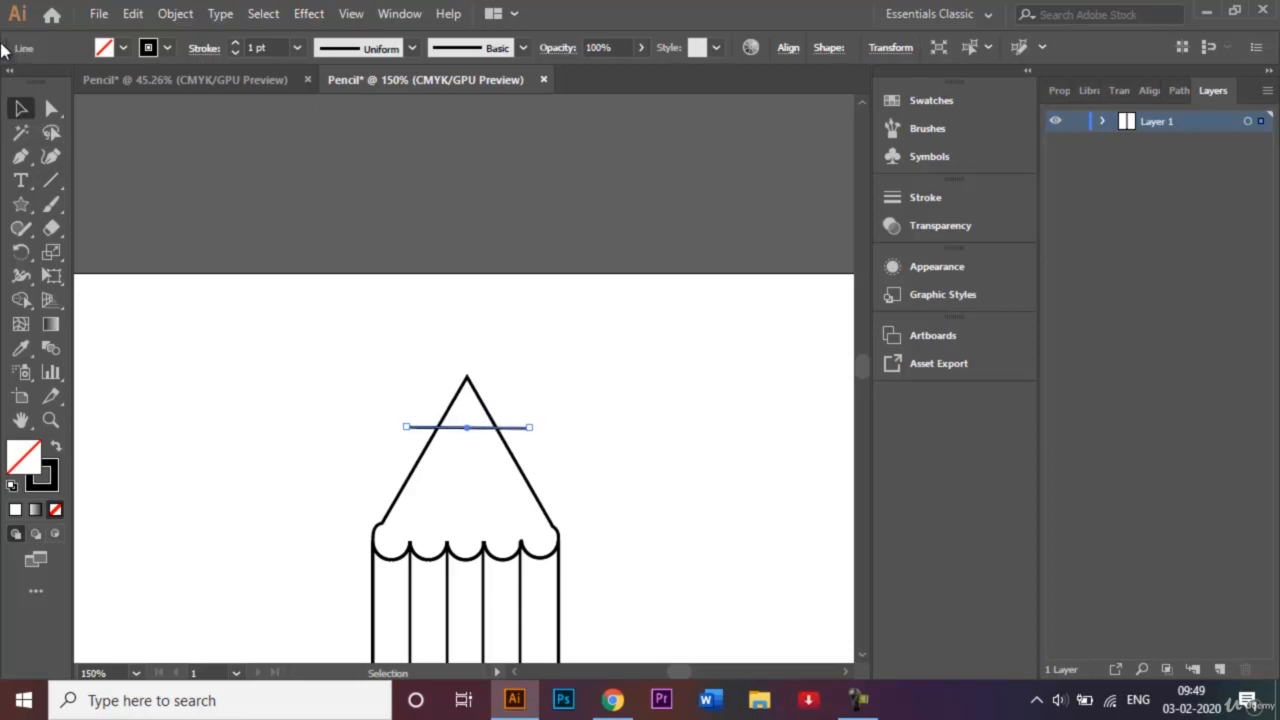
Trim the horizontal line's overhanging ends with the Shape Builder so it stops at the tip's sloping sides
{"action": "left_click", "coordinate": [440, 380]}
{"action": "left_click_drag", "start_coordinate": [411, 364], "coordinate": [592, 519]}
{"action": "left_click", "coordinate": [22, 300]}
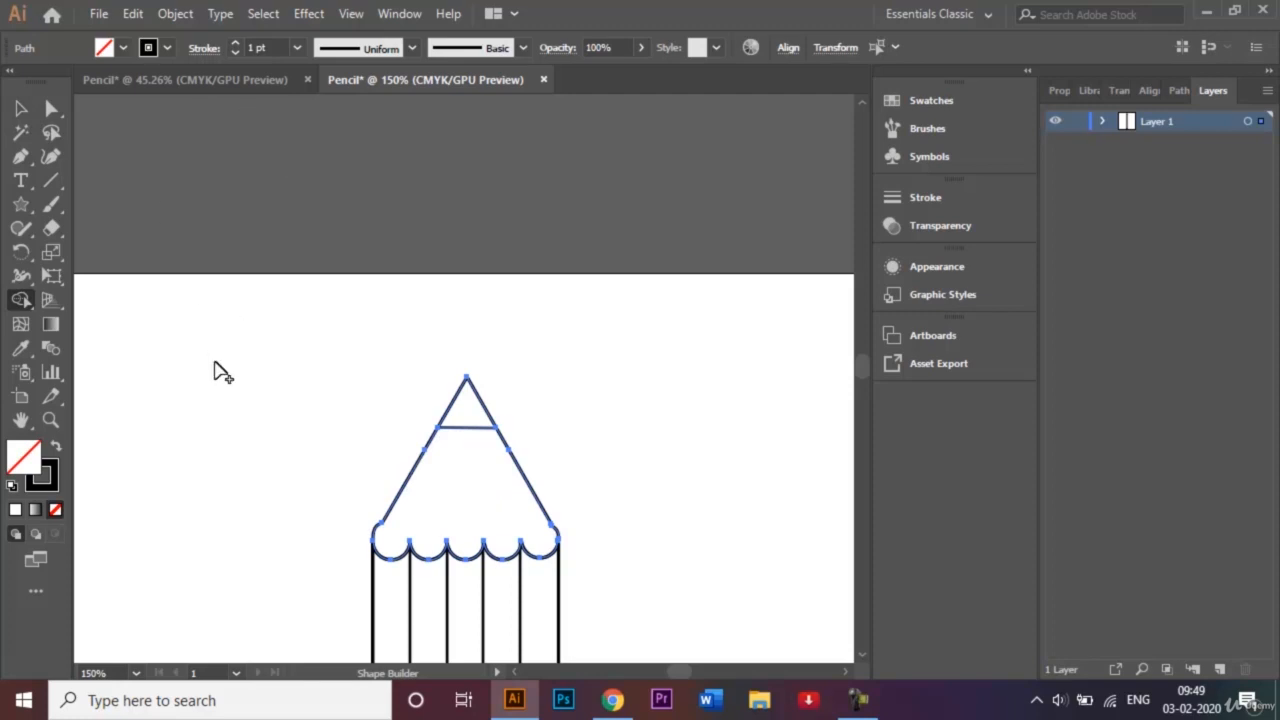
Fill the small triangle at the point of the tip with black using the Shape Builder
{"action": "left_click", "coordinate": [123, 48]}
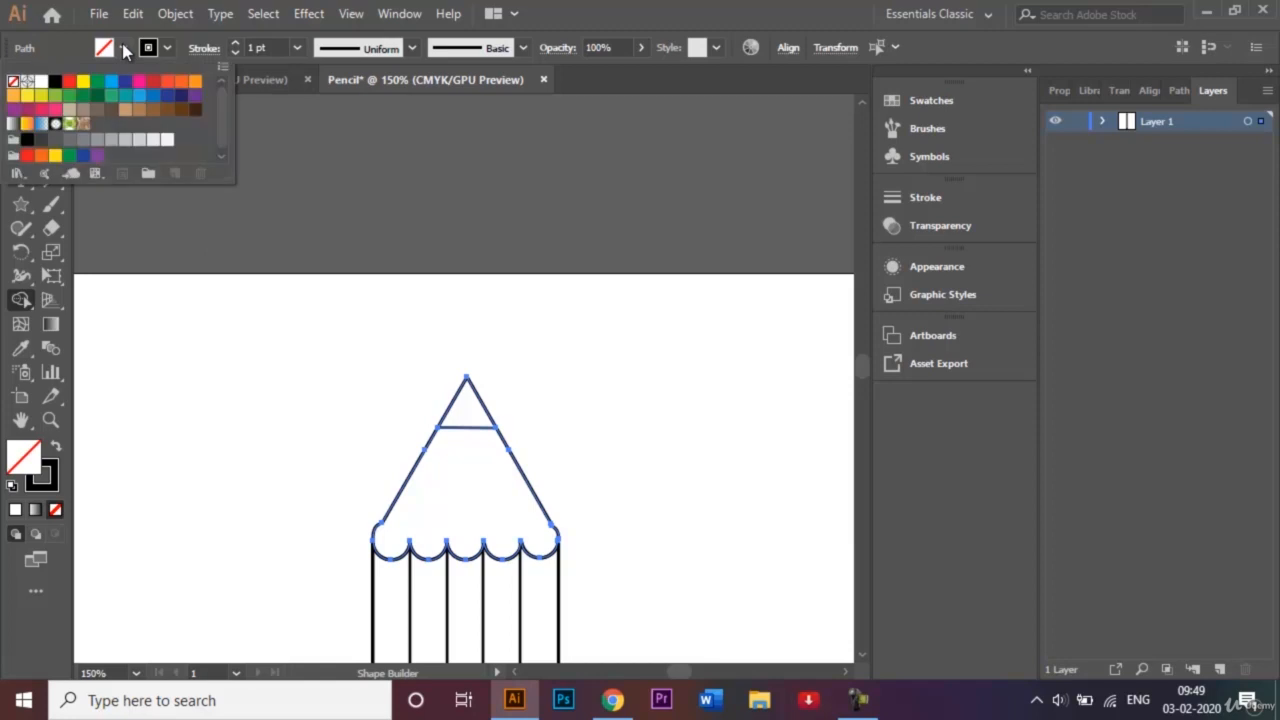
{"action": "left_click", "coordinate": [56, 82]}
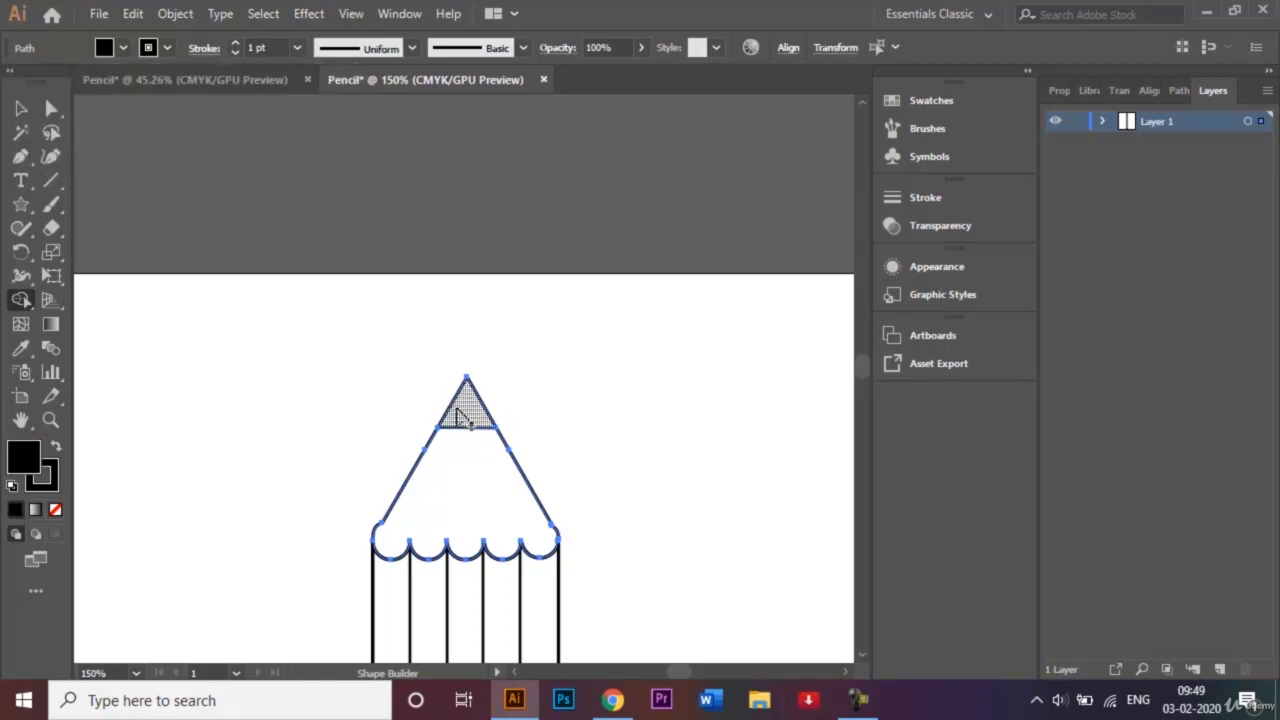
{"action": "left_click", "coordinate": [461, 415]}
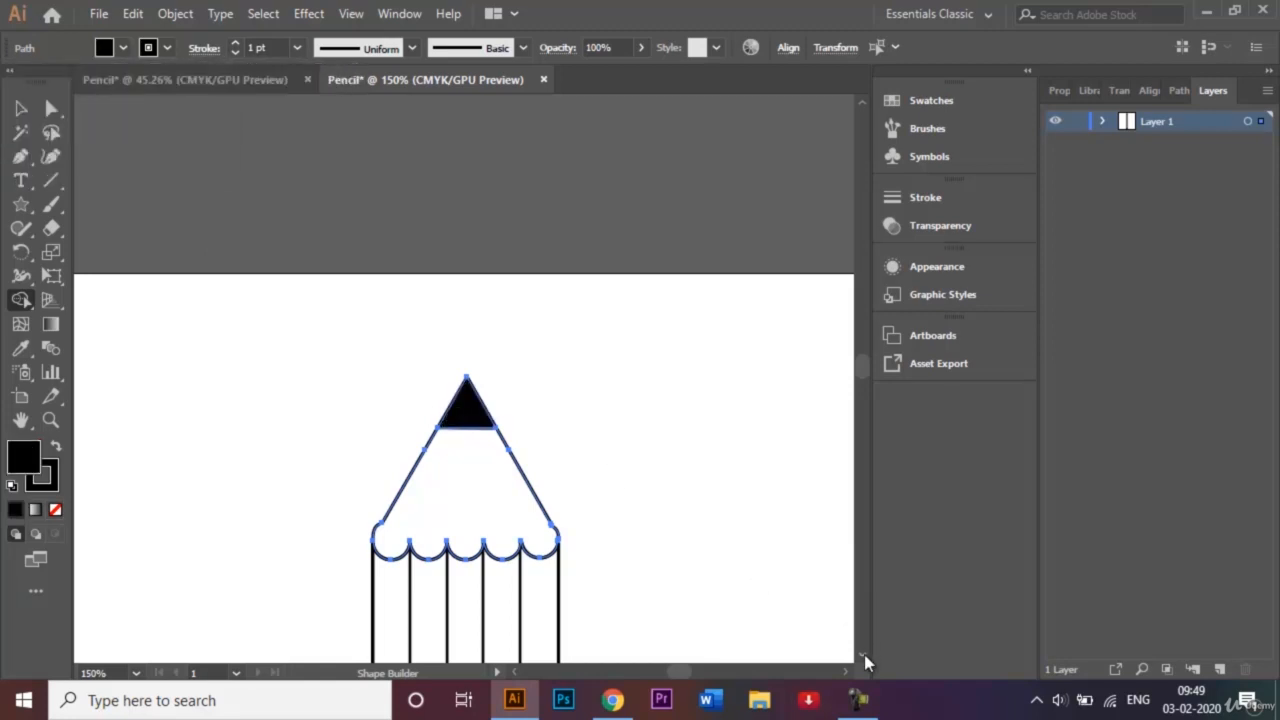
{"action": "scroll", "coordinate": [864, 654], "scroll_direction": "down", "scroll_amount": 5}
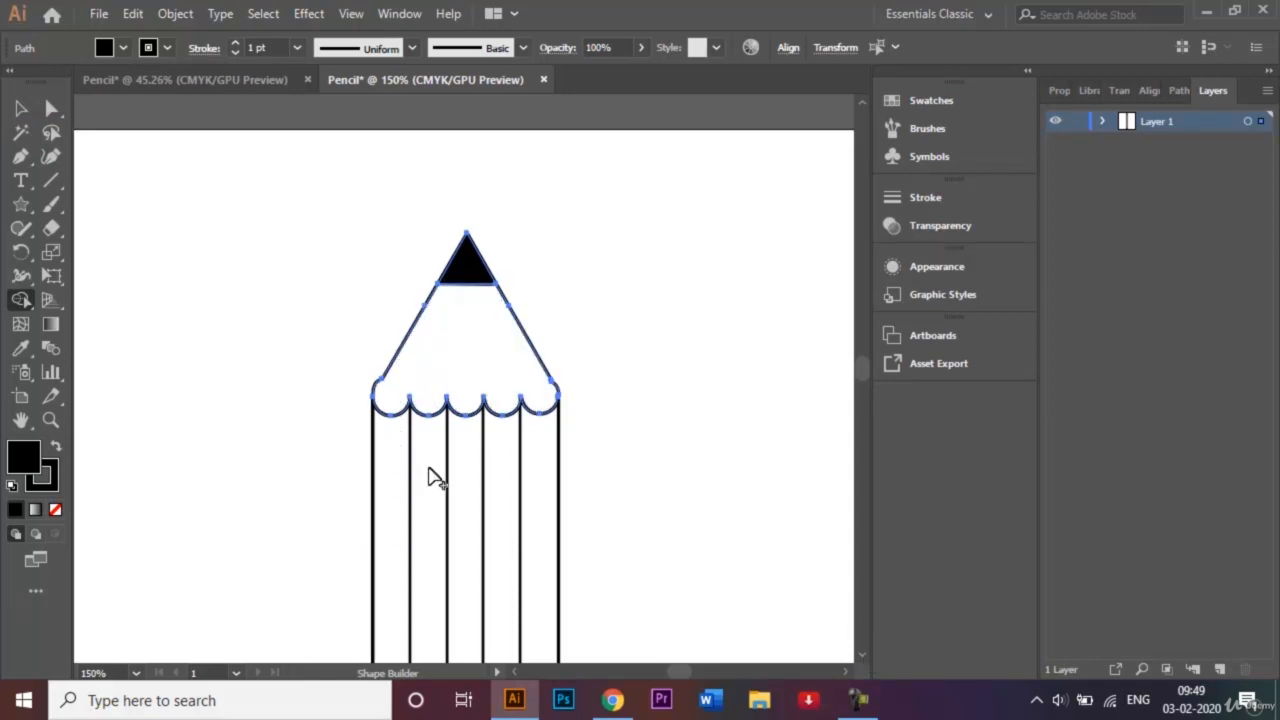
{"action": "left_click", "coordinate": [21, 108]}
{"action": "left_click", "coordinate": [111, 241]}
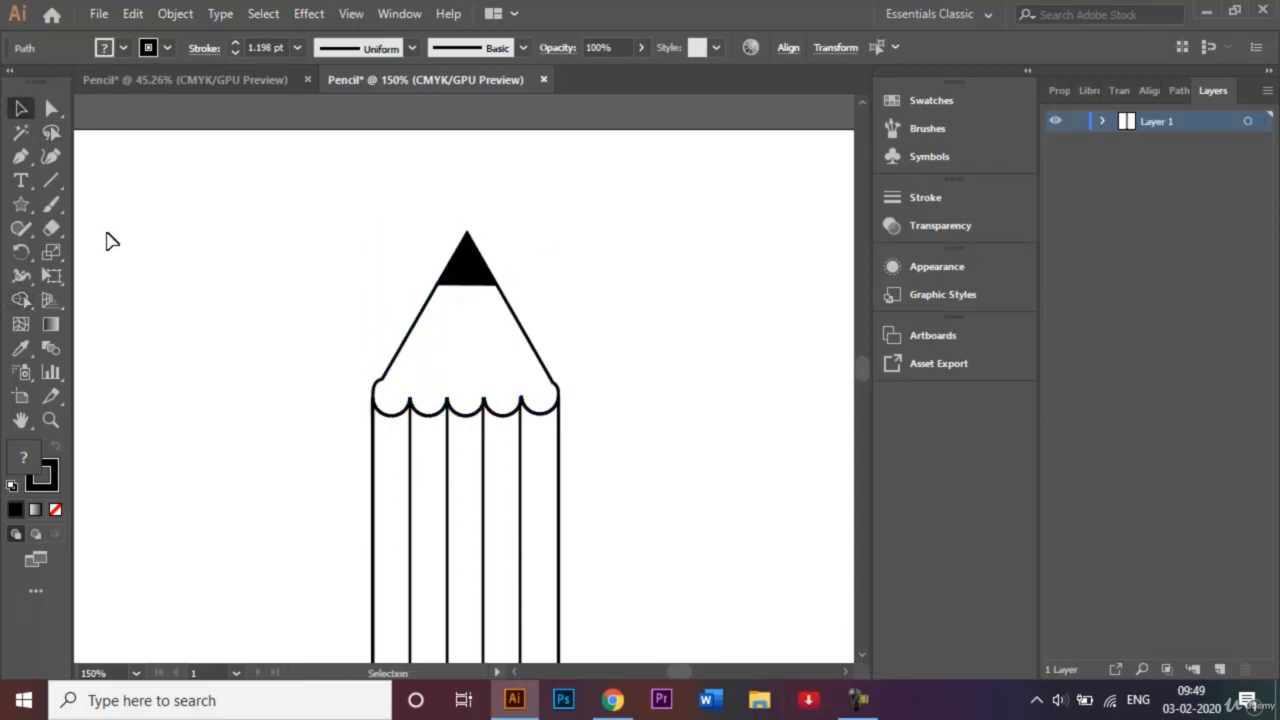
{"action": "left_click_drag", "start_coordinate": [288, 158], "coordinate": [629, 651]}
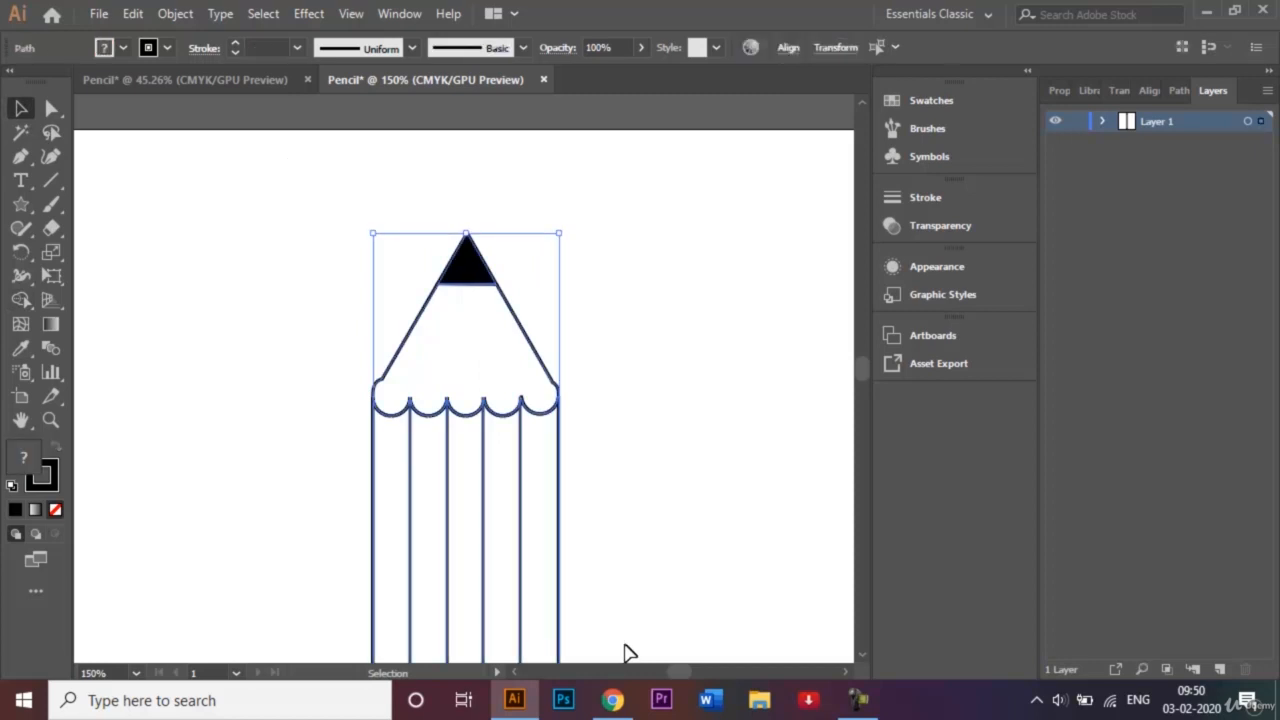
{"action": "left_click", "coordinate": [21, 301]}
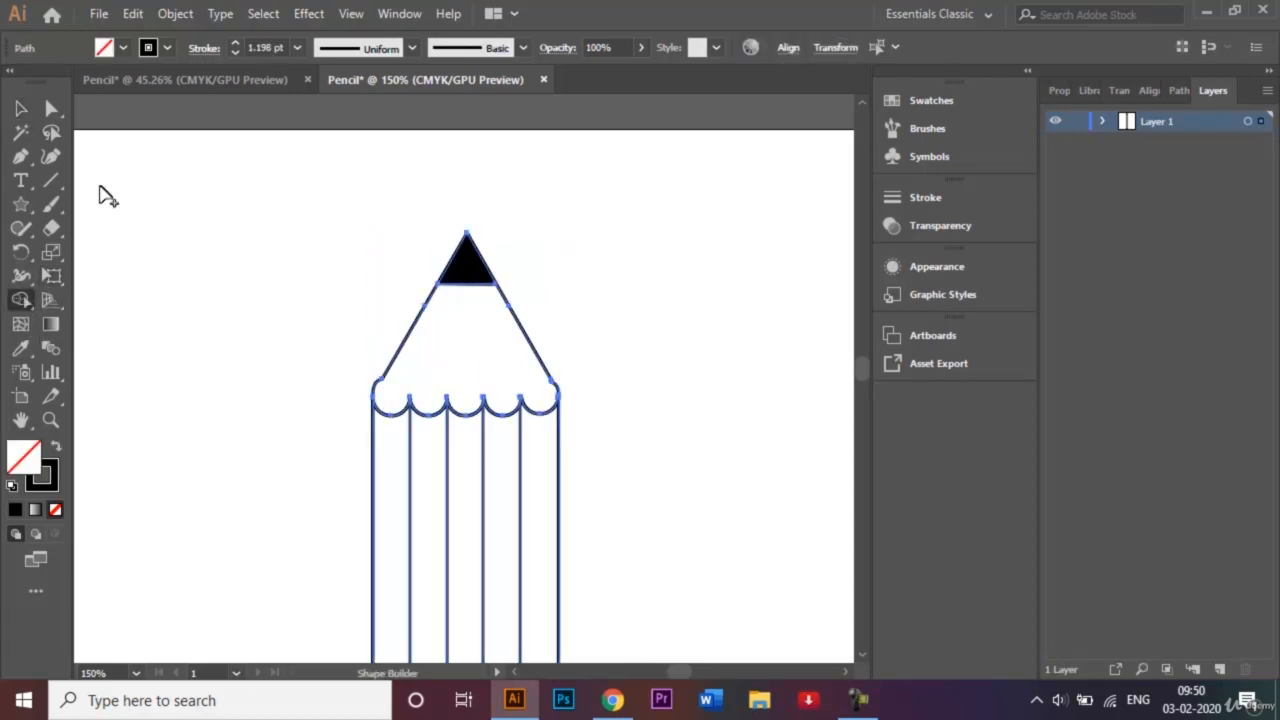
{"action": "left_click", "coordinate": [124, 48]}
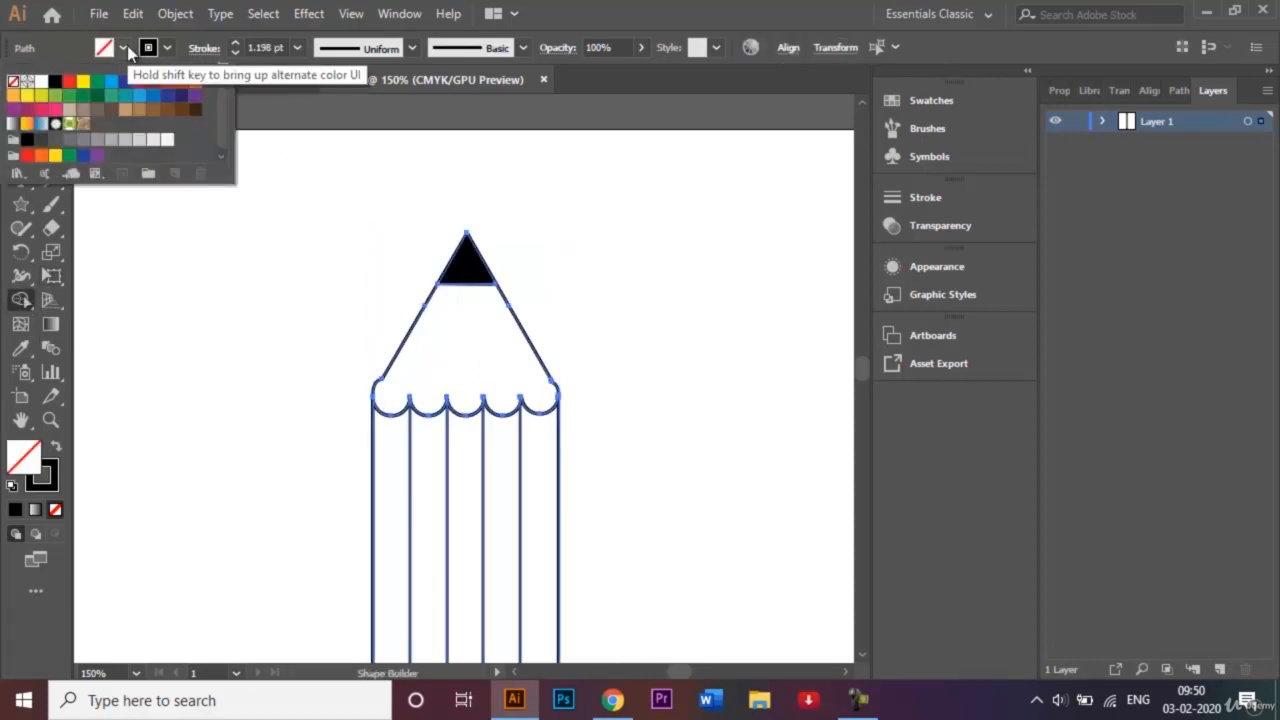
{"action": "left_click", "coordinate": [56, 86]}
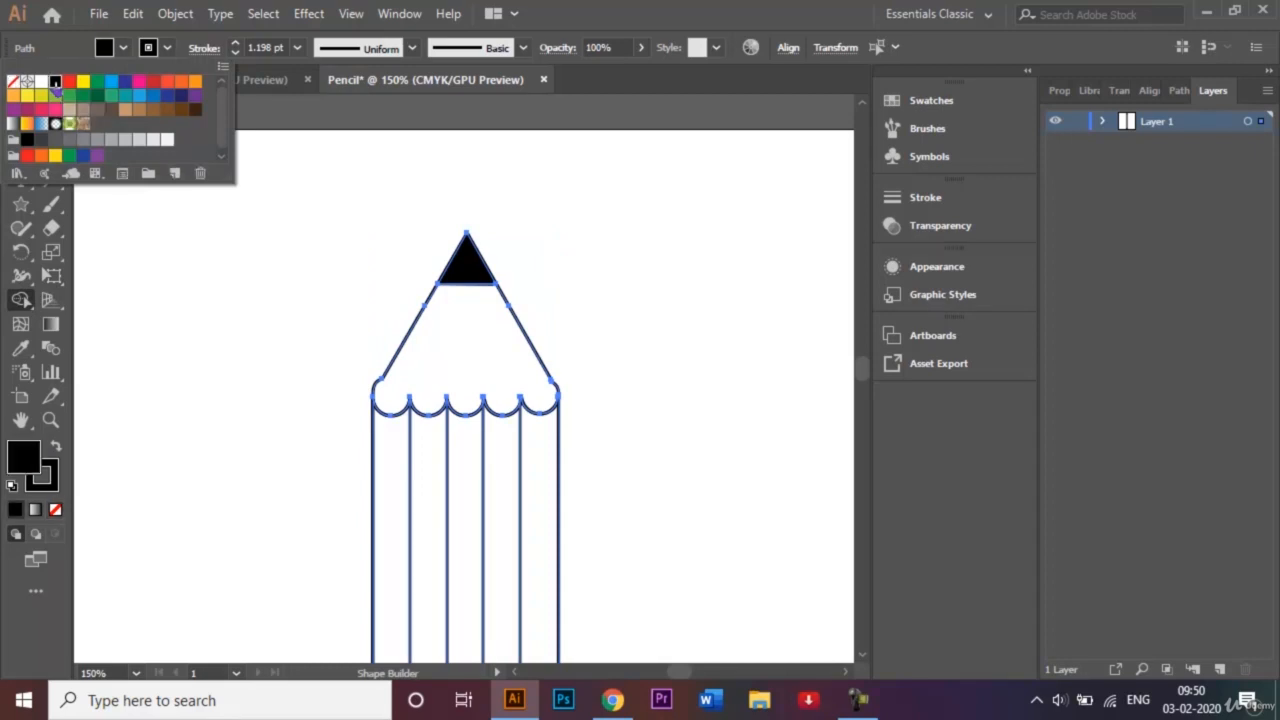
{"action": "left_click", "coordinate": [203, 326]}
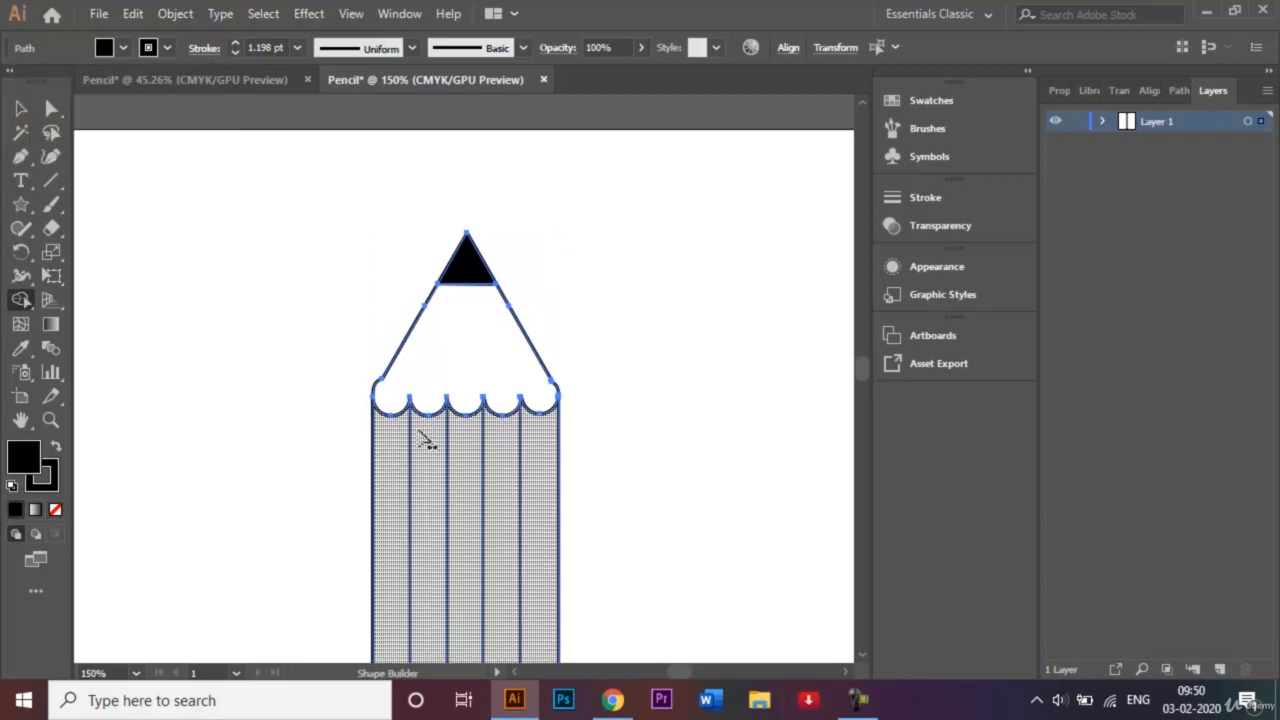
{"action": "left_click", "coordinate": [24, 110]}
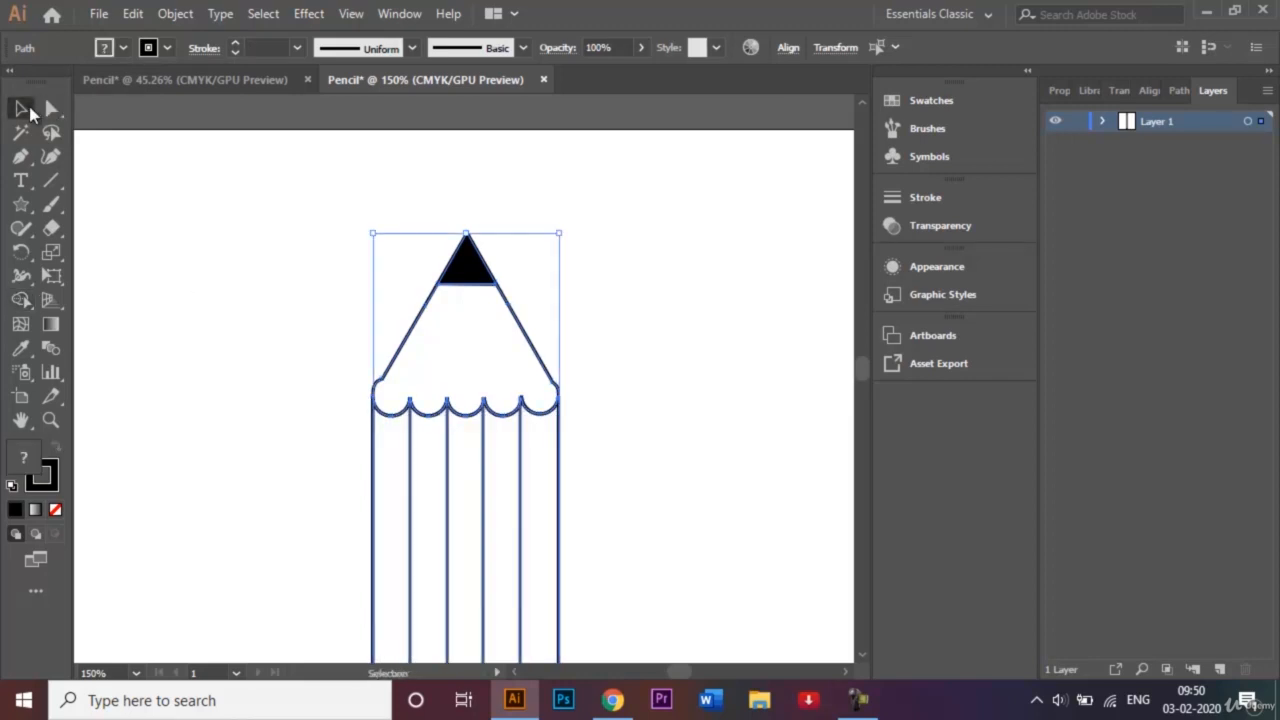
{"action": "left_click", "coordinate": [104, 204]}
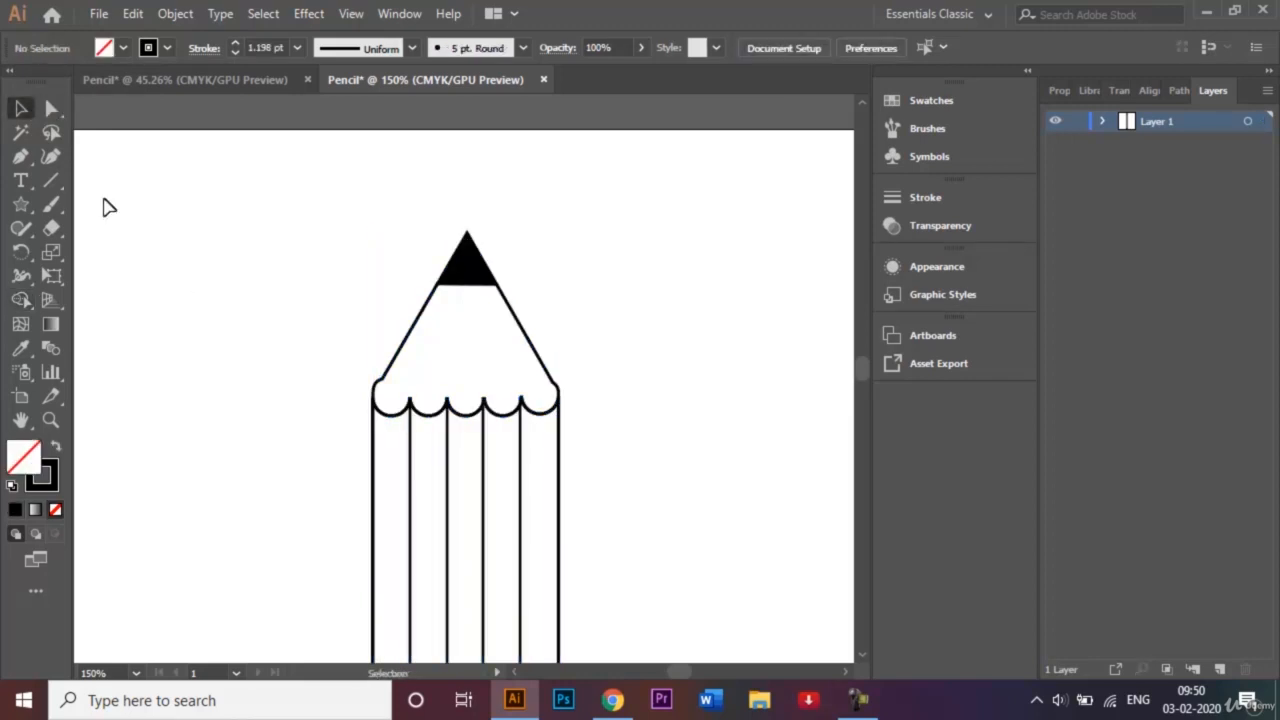
Fill the second and fourth vertical stripes of the pencil body with black using the Shape Builder on the whole pencil
{"action": "key", "text": "ctrl+minus"}
{"action": "key", "text": "ctrl+minus"}
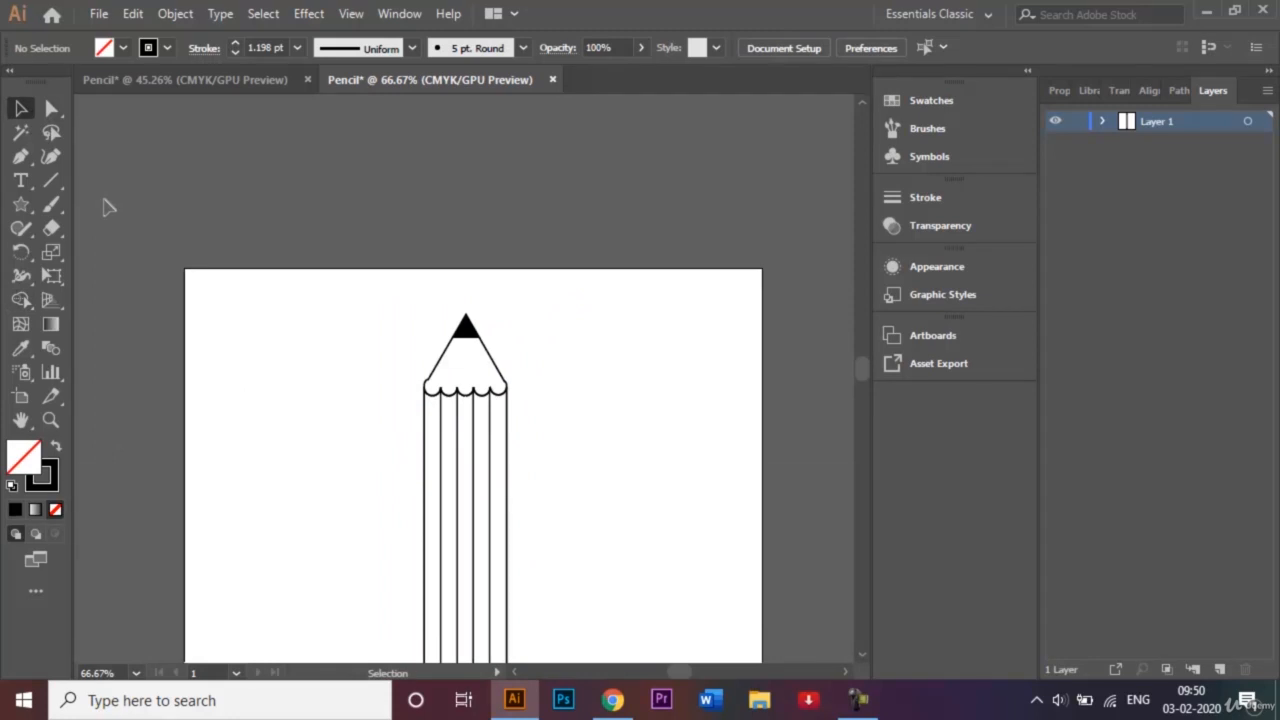
{"action": "key", "text": "ctrl+0"}
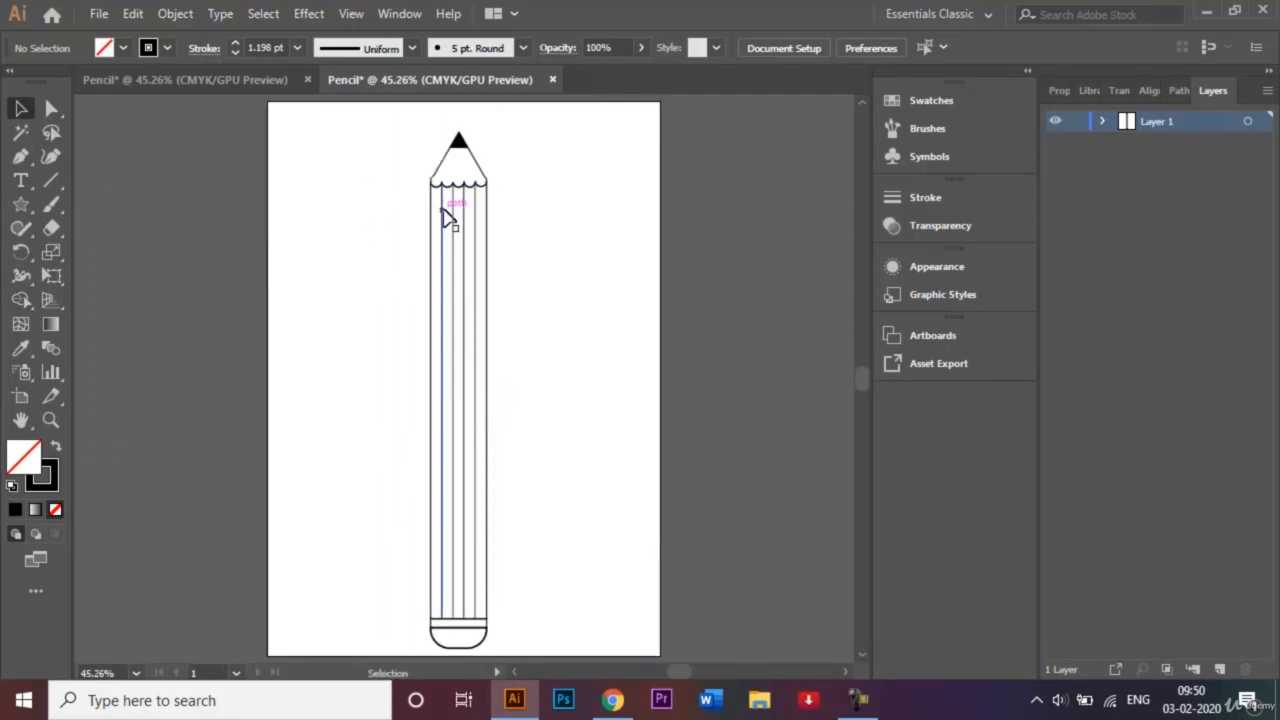
{"action": "scroll", "coordinate": [366, 146], "scroll_direction": "left", "scroll_amount": 1}
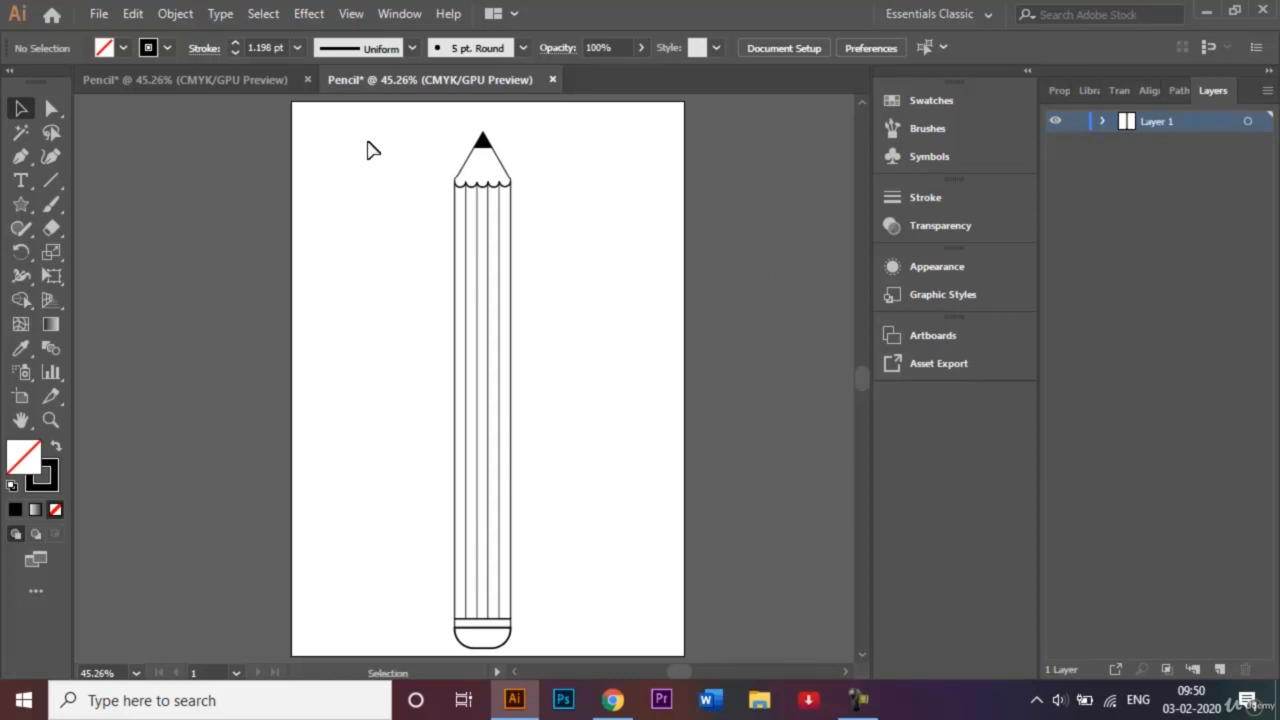
{"action": "left_click_drag", "start_coordinate": [425, 137], "coordinate": [557, 651]}
{"action": "left_click", "coordinate": [20, 299]}
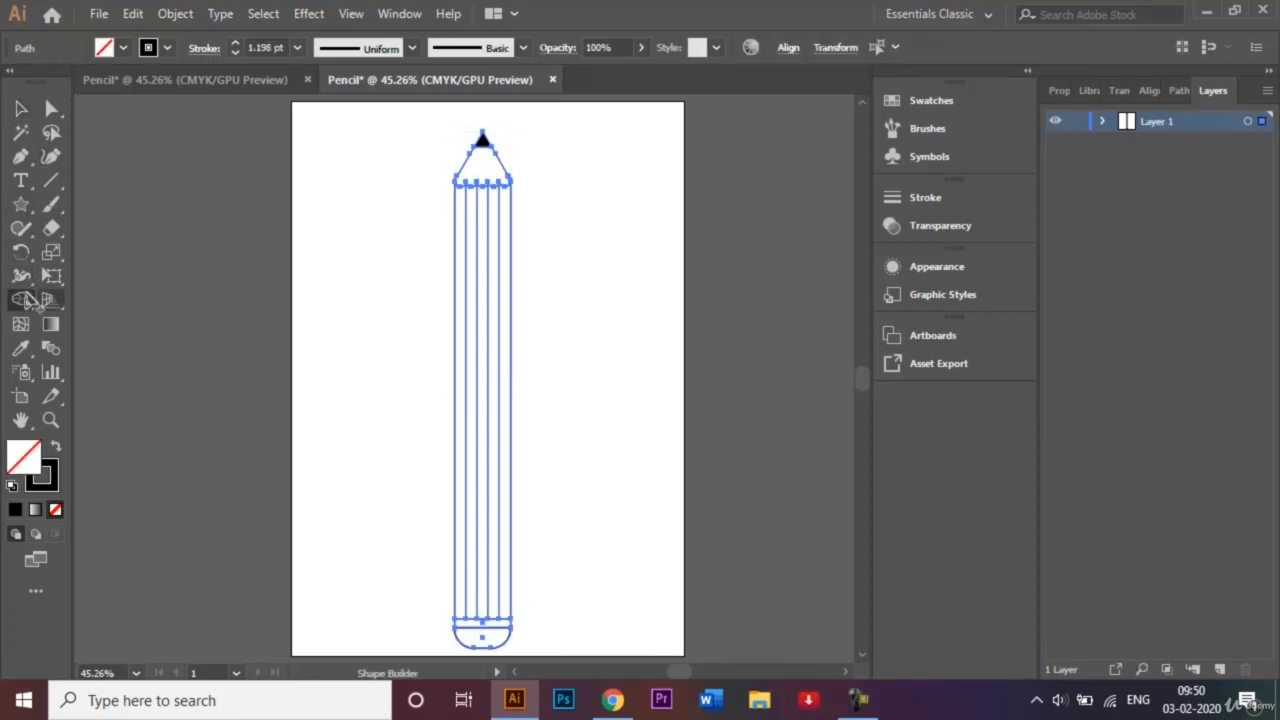
{"action": "left_click_drag", "start_coordinate": [505, 300], "coordinate": [450, 292]}
{"action": "left_click", "coordinate": [126, 48]}
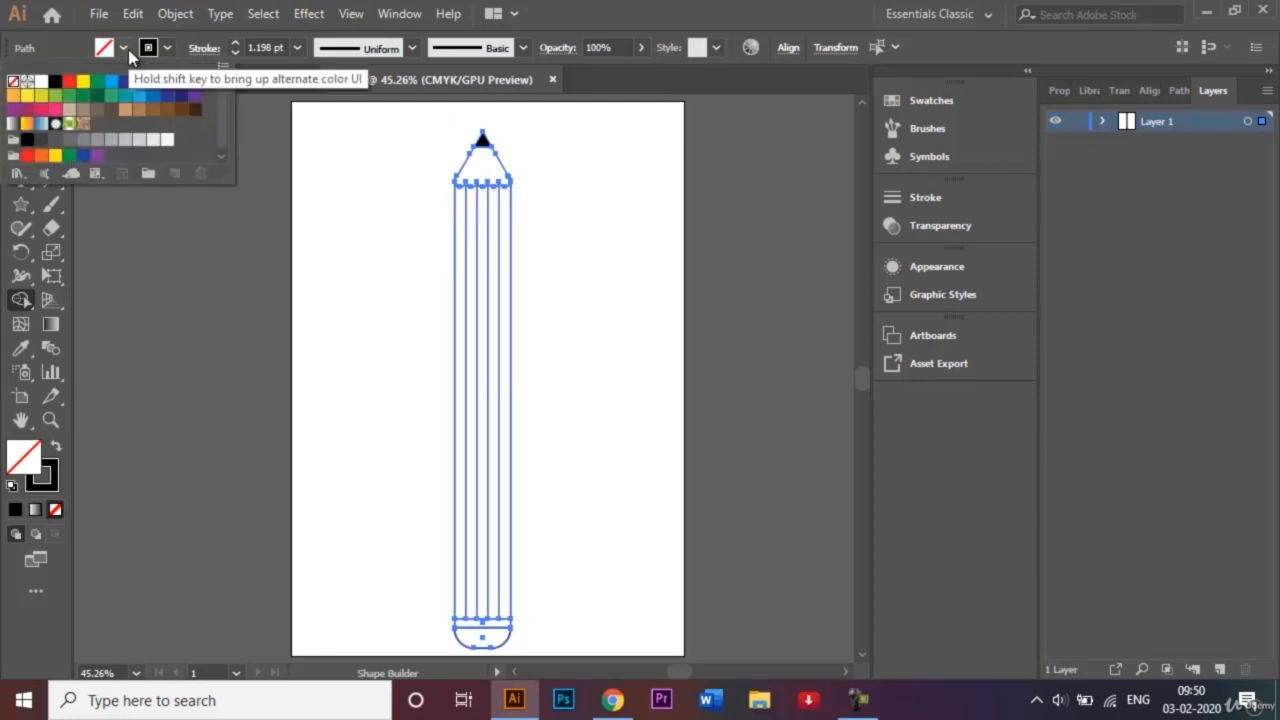
{"action": "left_click", "coordinate": [55, 81]}
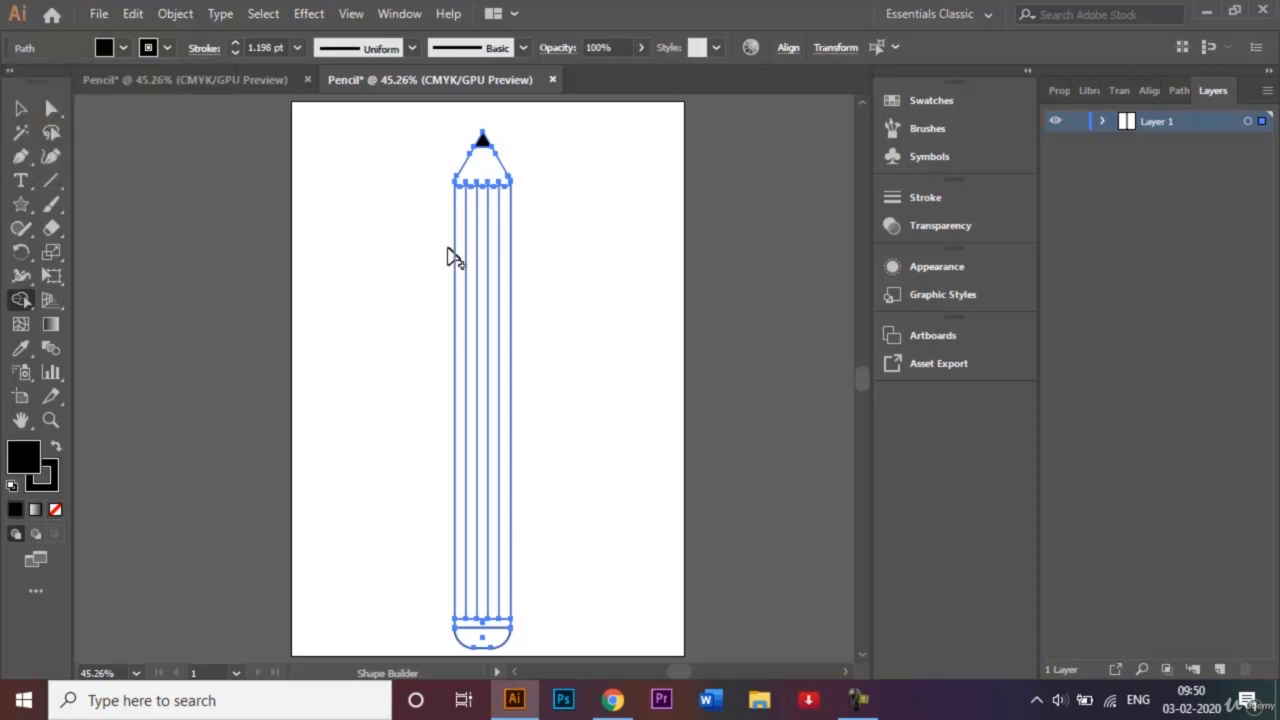
{"action": "left_click", "coordinate": [474, 252]}
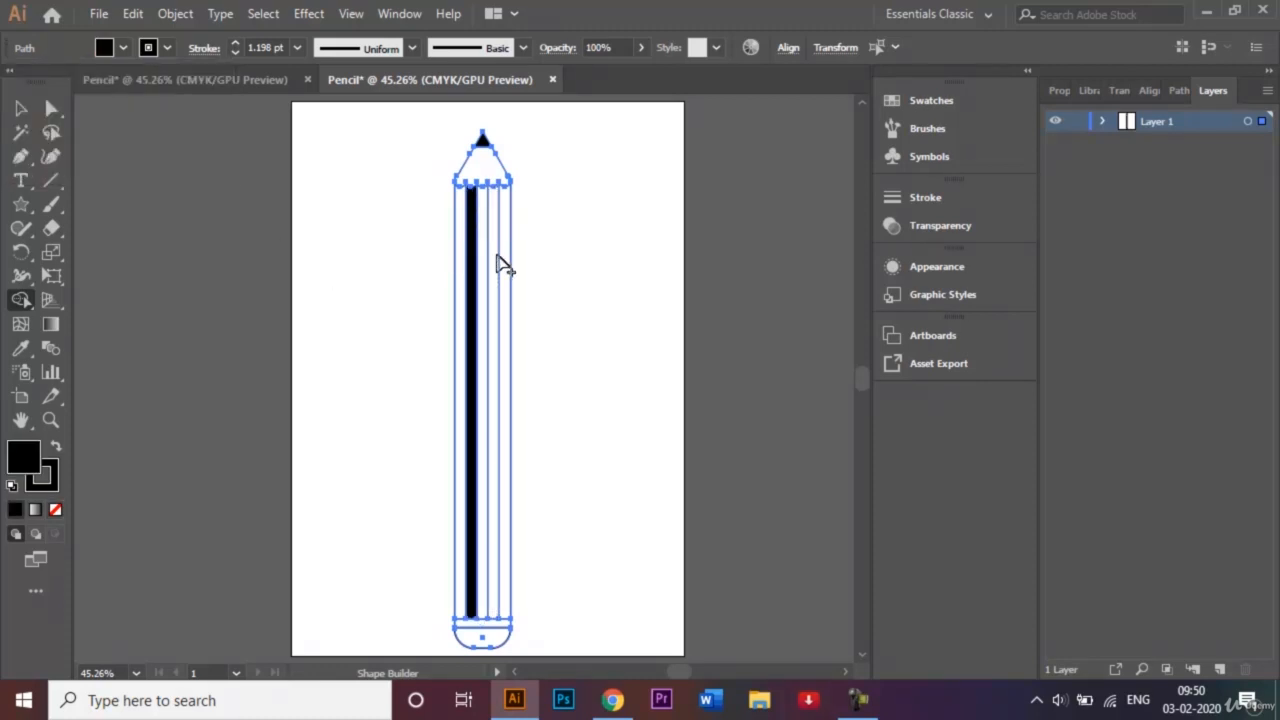
{"action": "left_click", "coordinate": [494, 262]}
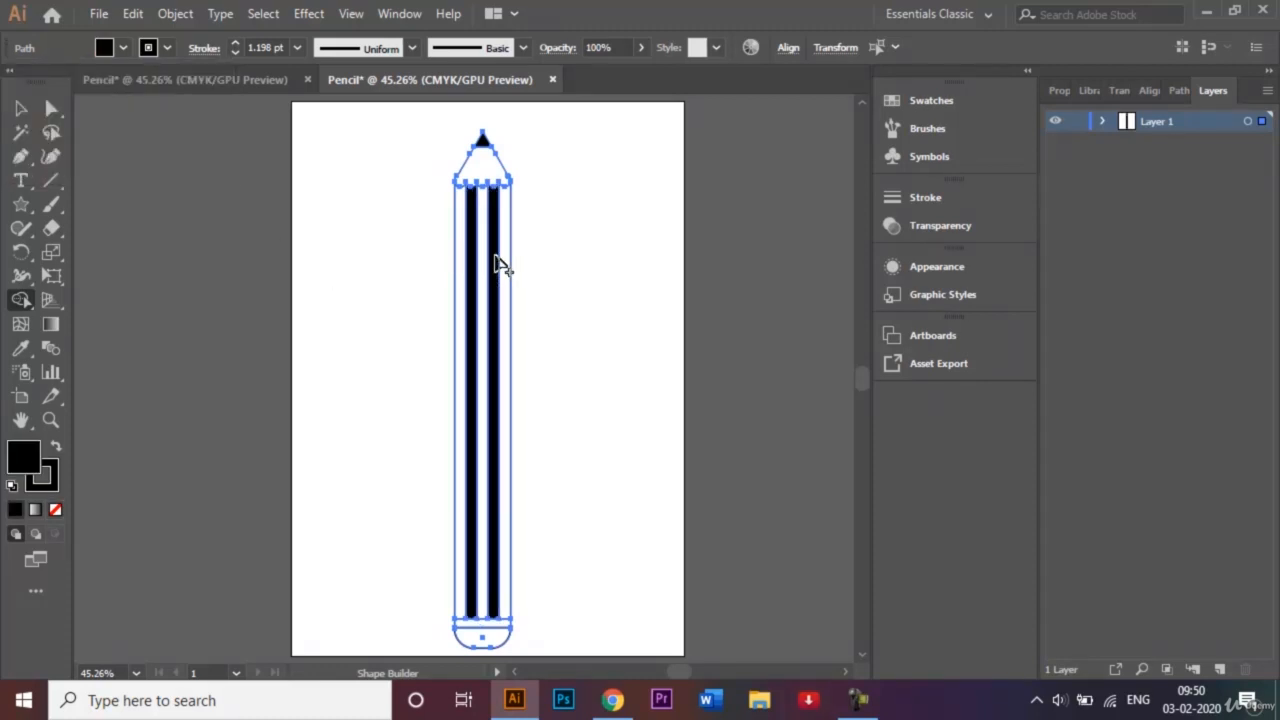
Fill the first, third and fifth vertical stripes of the pencil body with green using the Shape Builder
{"action": "left_click", "coordinate": [121, 48]}
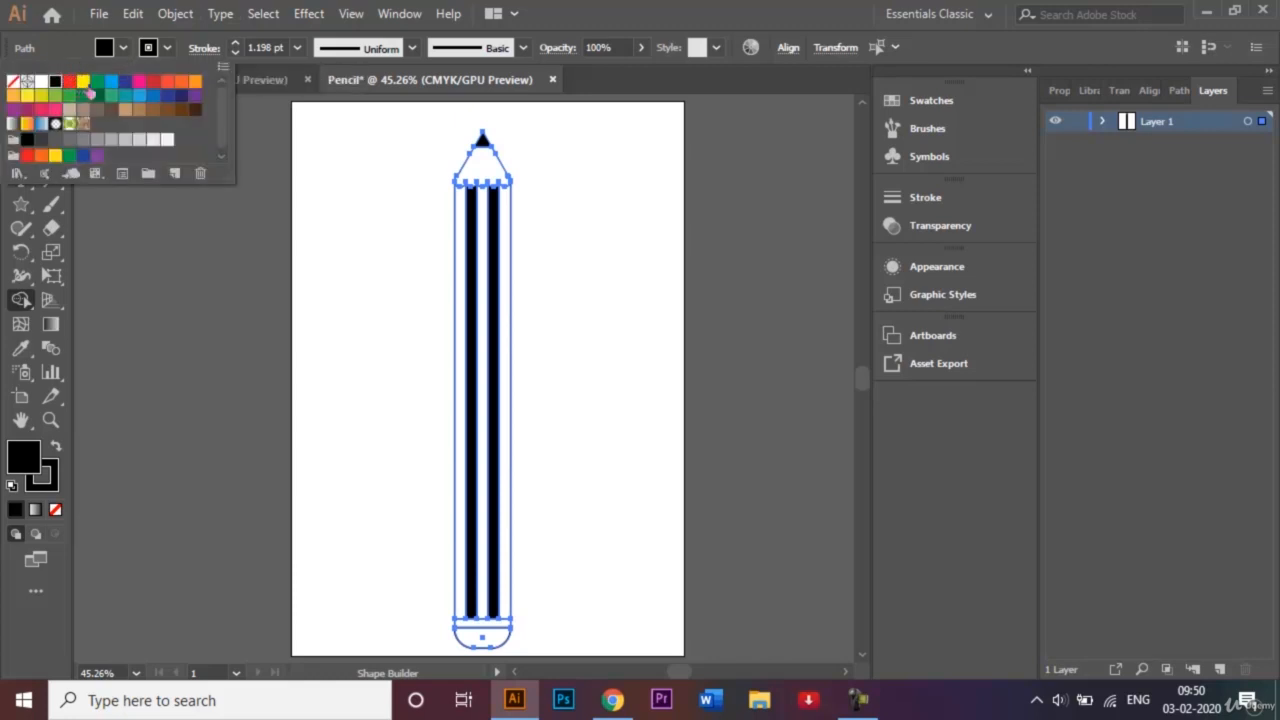
{"action": "left_click", "coordinate": [96, 83]}
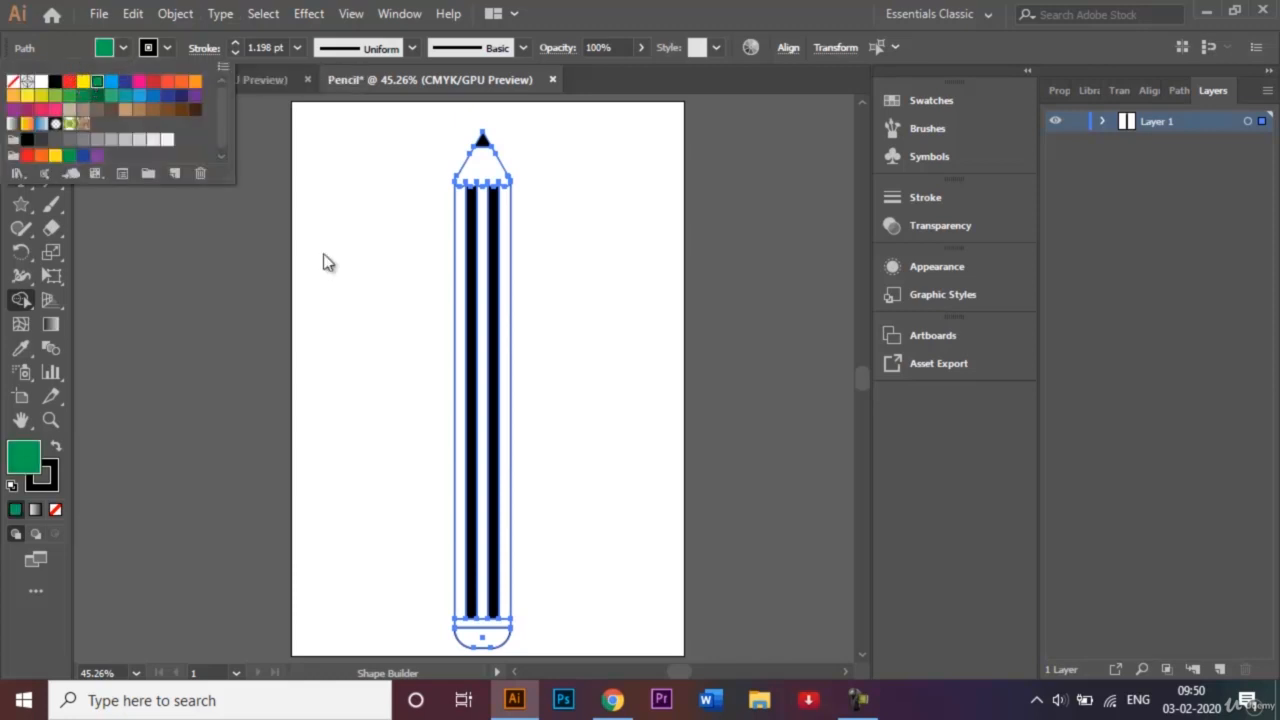
{"action": "left_click", "coordinate": [466, 270]}
{"action": "left_click", "coordinate": [484, 272]}
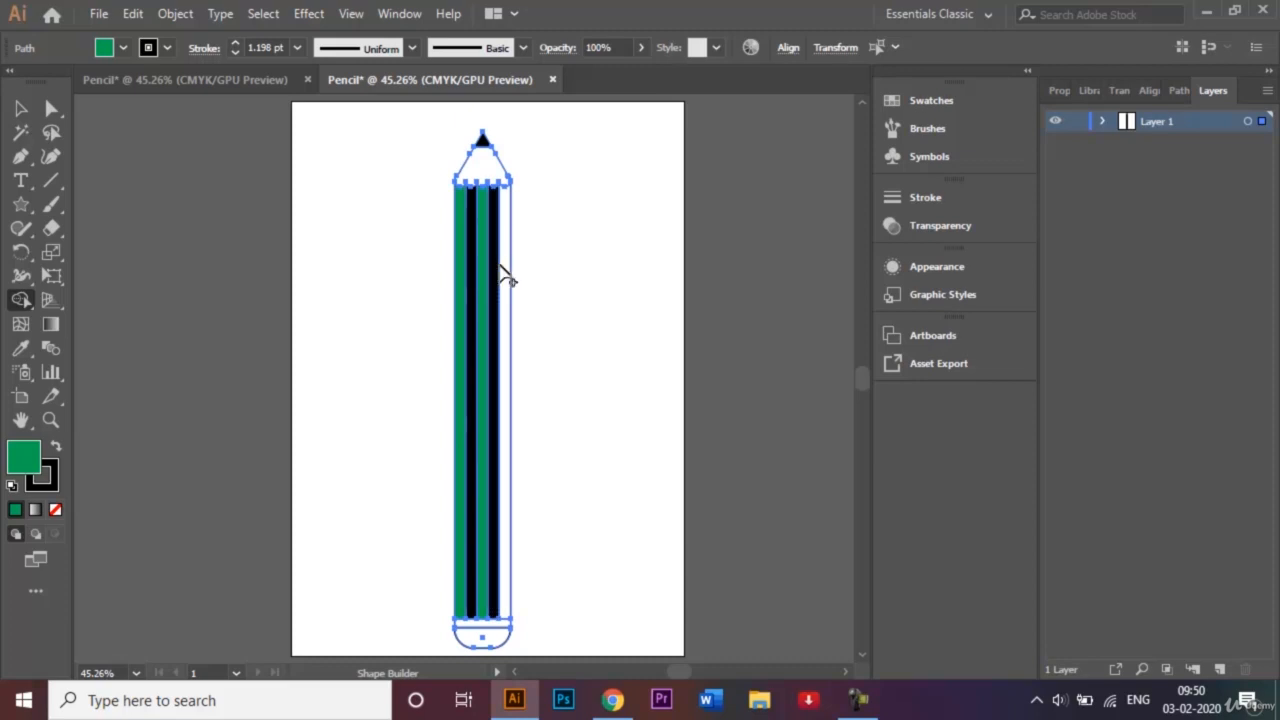
{"action": "left_click", "coordinate": [507, 278]}
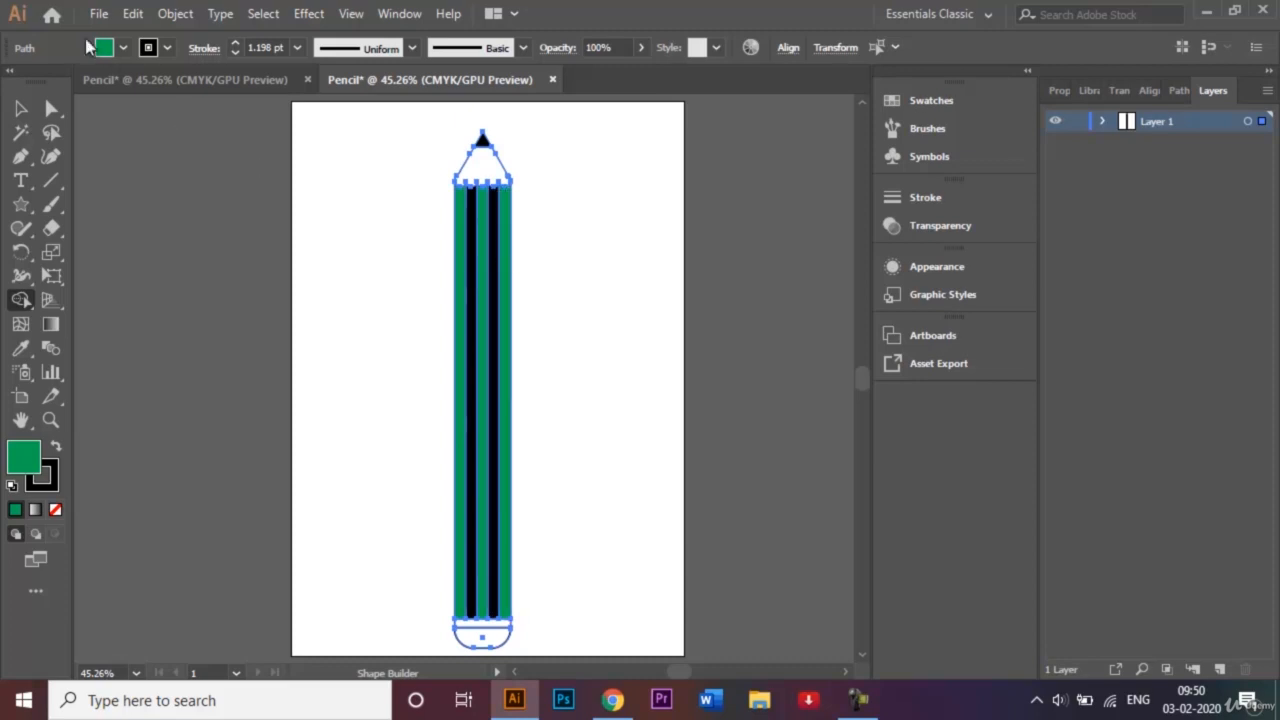
Fill the rounded eraser with pink and the narrow band above it with light blue using the Shape Builder
{"action": "left_click", "coordinate": [124, 47]}
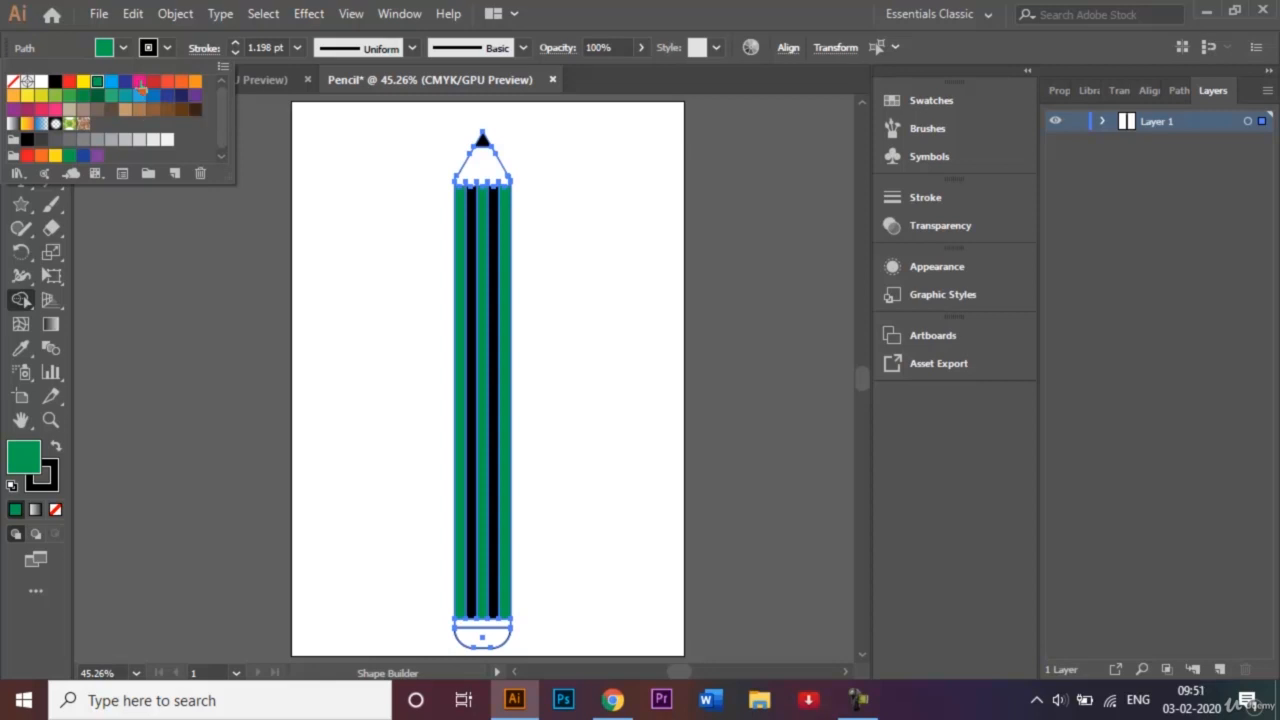
{"action": "left_click", "coordinate": [143, 85]}
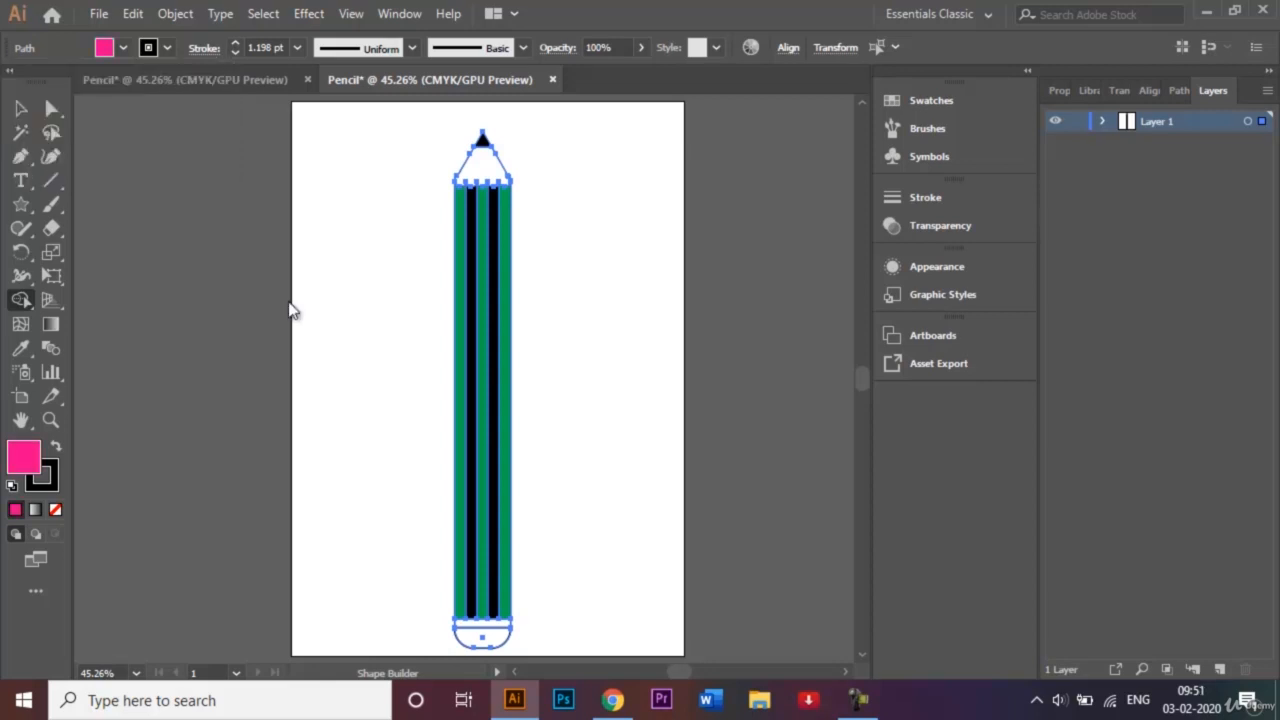
{"action": "left_click", "coordinate": [487, 633]}
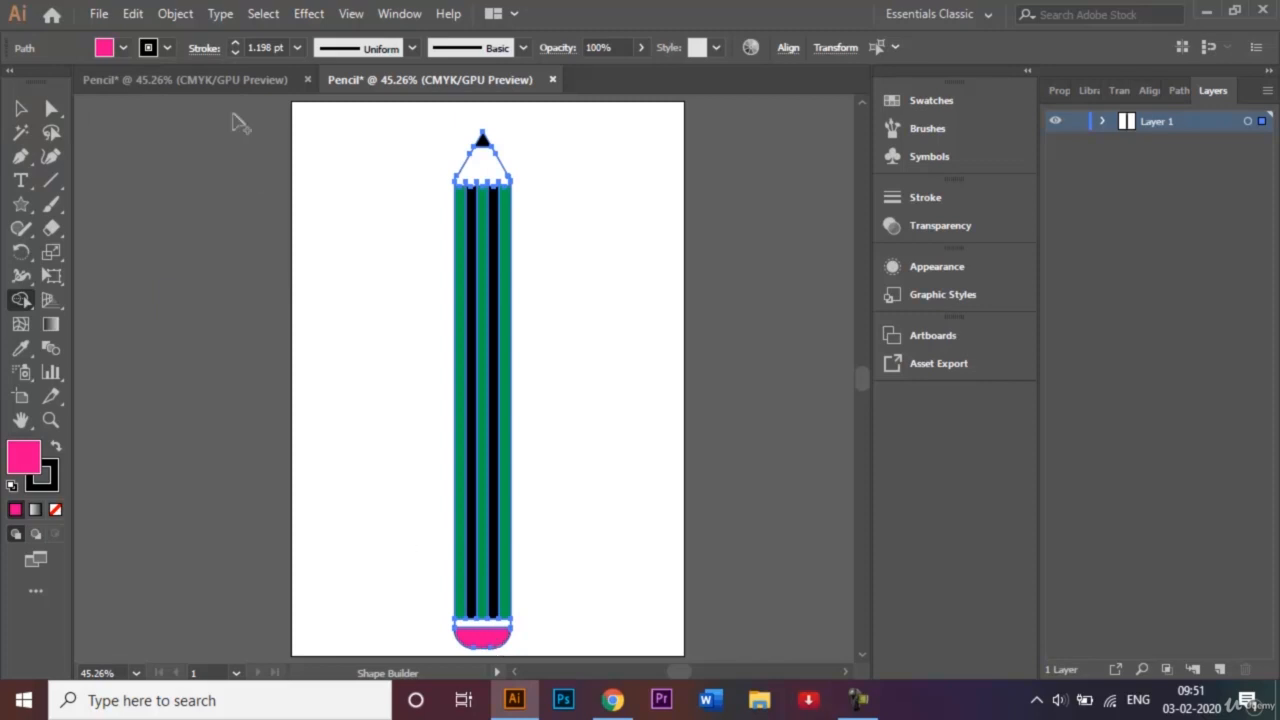
{"action": "left_click", "coordinate": [119, 48]}
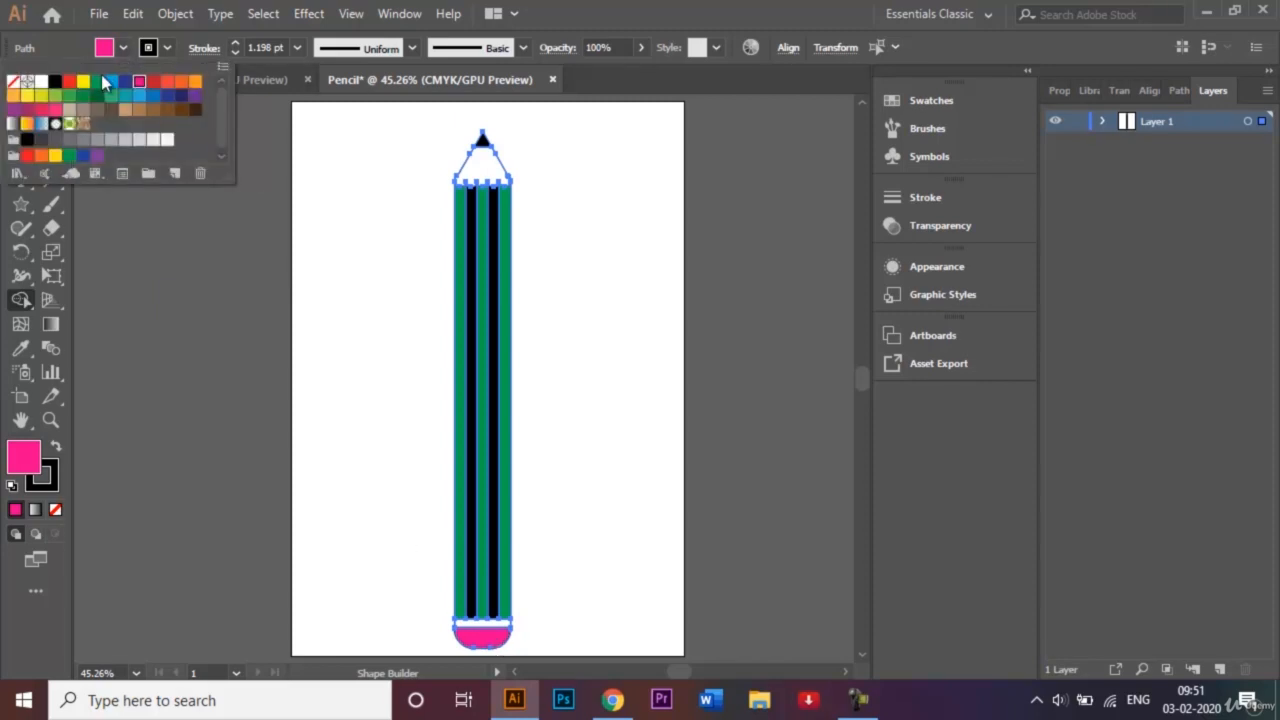
{"action": "left_click", "coordinate": [111, 81]}
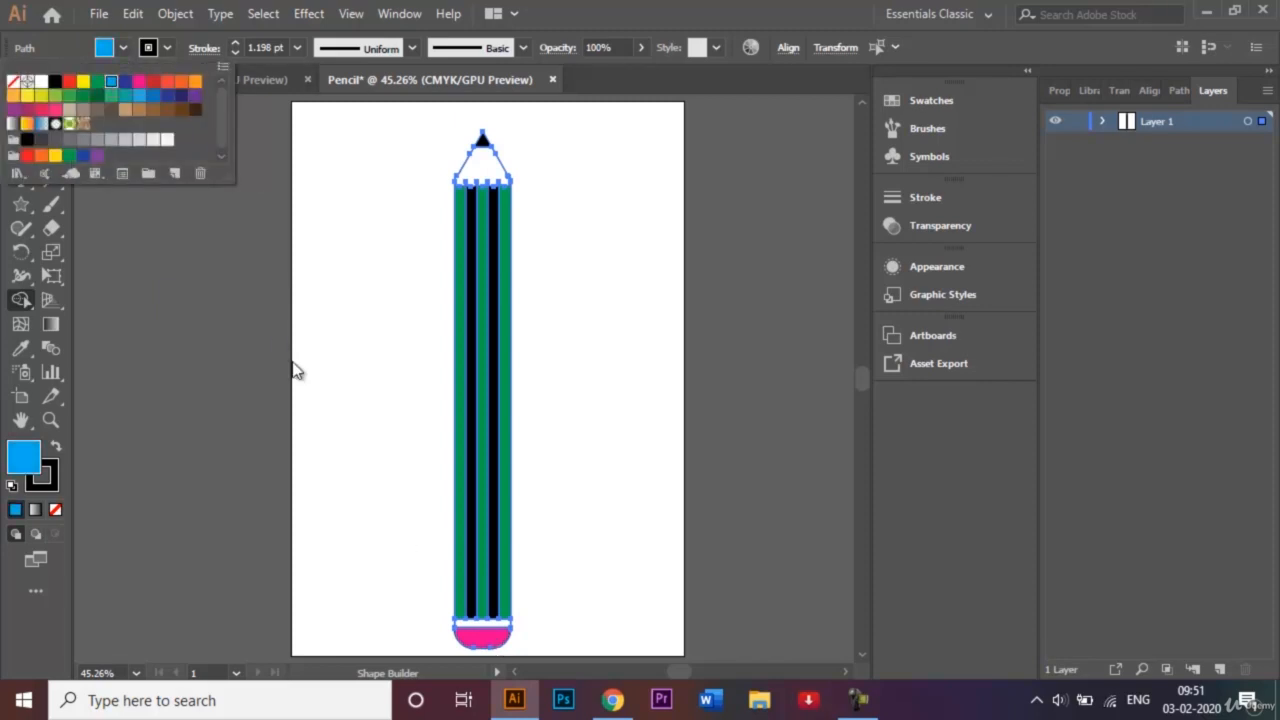
{"action": "left_click", "coordinate": [471, 625]}
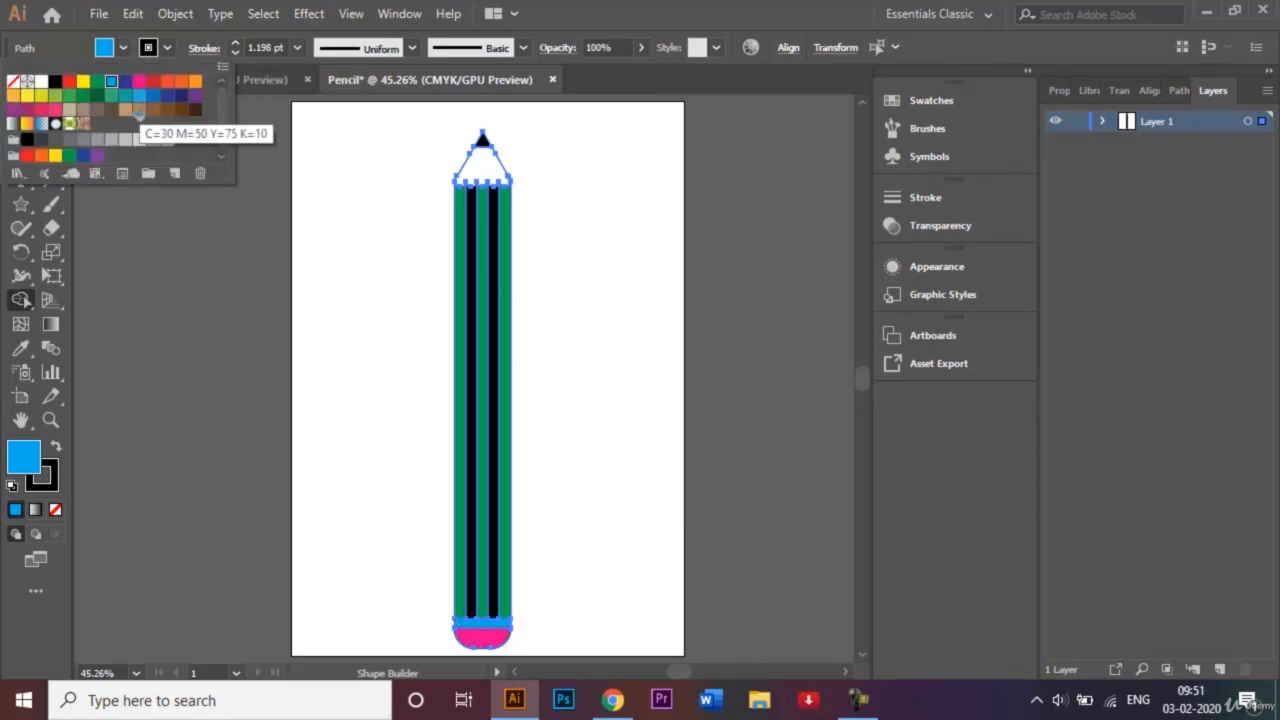
Fill the wooden part of the tip, below the black point, with light brown and deselect the pencil
{"action": "left_click", "coordinate": [125, 112]}
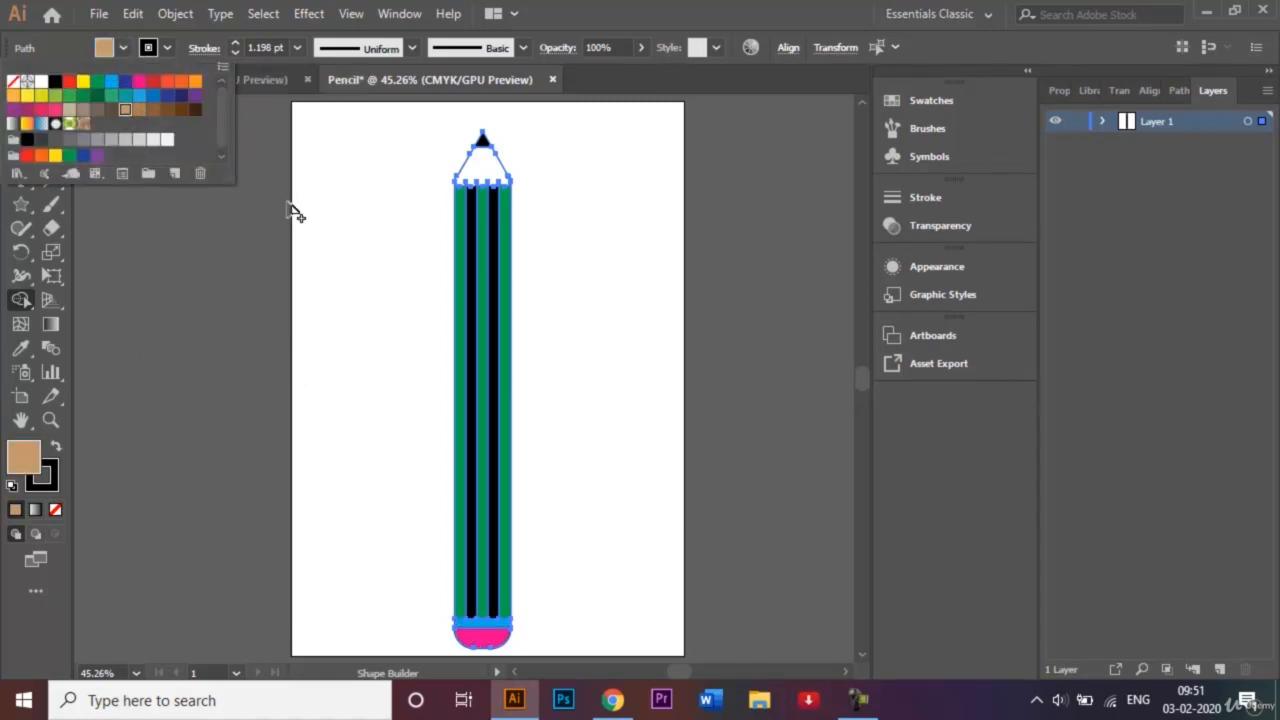
{"action": "left_click", "coordinate": [466, 180]}
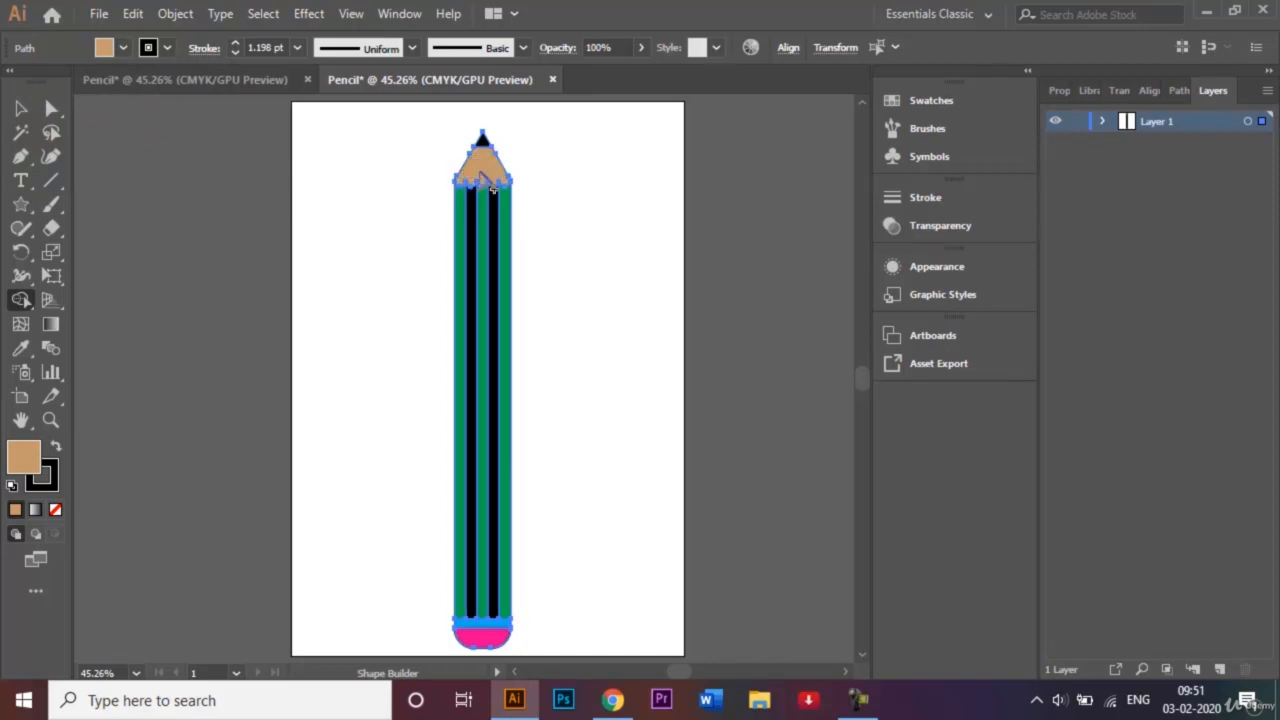
{"action": "left_click", "coordinate": [22, 110]}
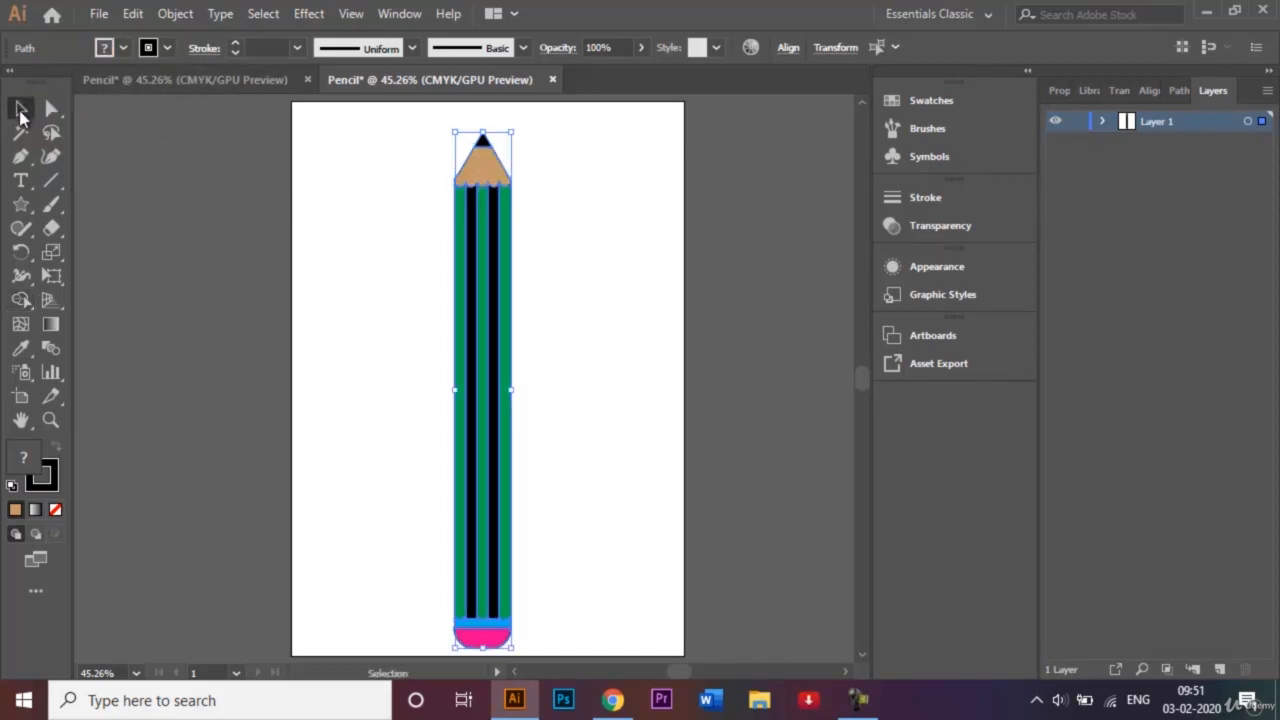
{"action": "left_click", "coordinate": [298, 196]}
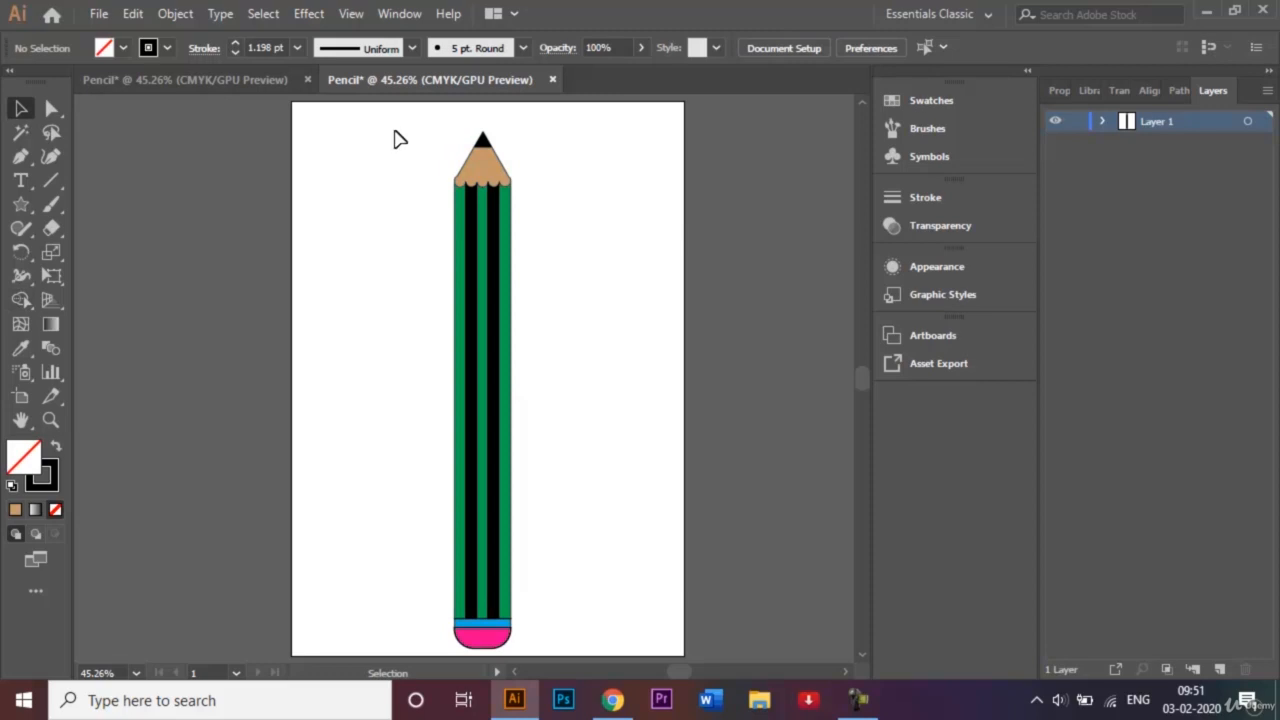
Remove the black outline from the whole pencil by setting its stroke to None
{"action": "mouse_move", "coordinate": [394, 130]}
{"action": "left_mouse_down"}
{"action": "mouse_move", "coordinate": [597, 580]}
{"action": "mouse_move", "coordinate": [591, 662]}
{"action": "left_mouse_up"}
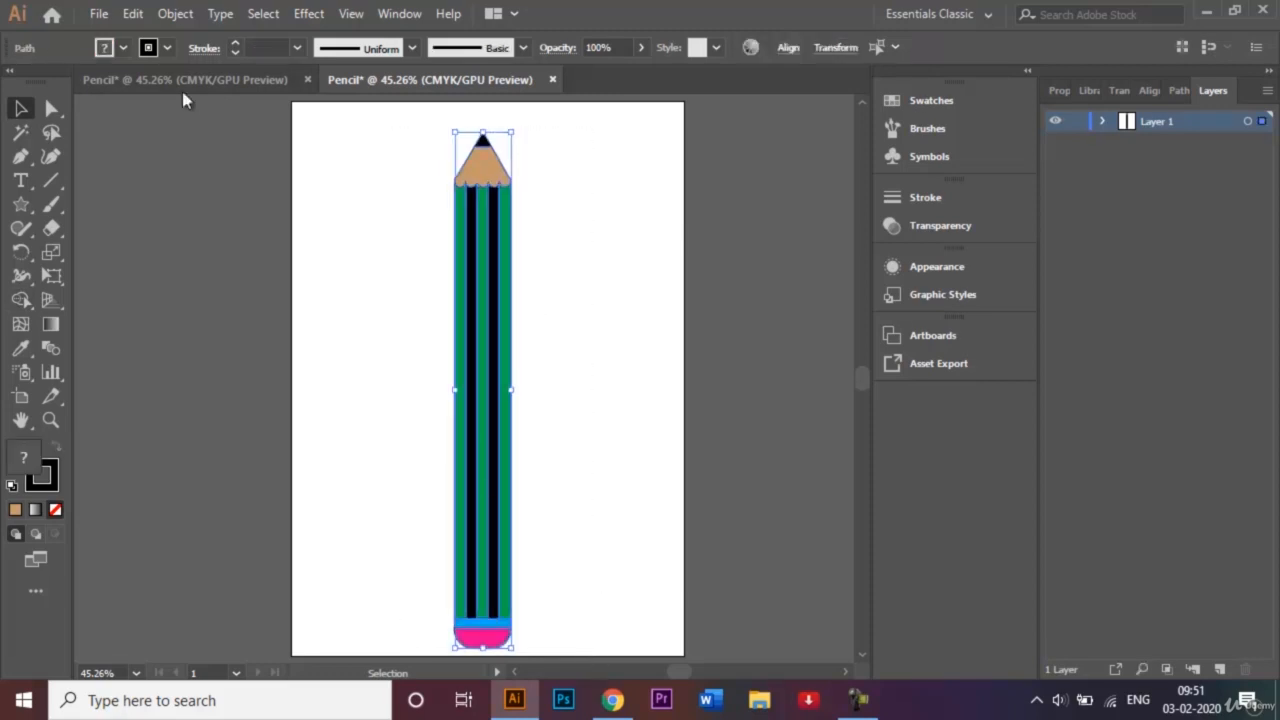
{"action": "left_click", "coordinate": [167, 48]}
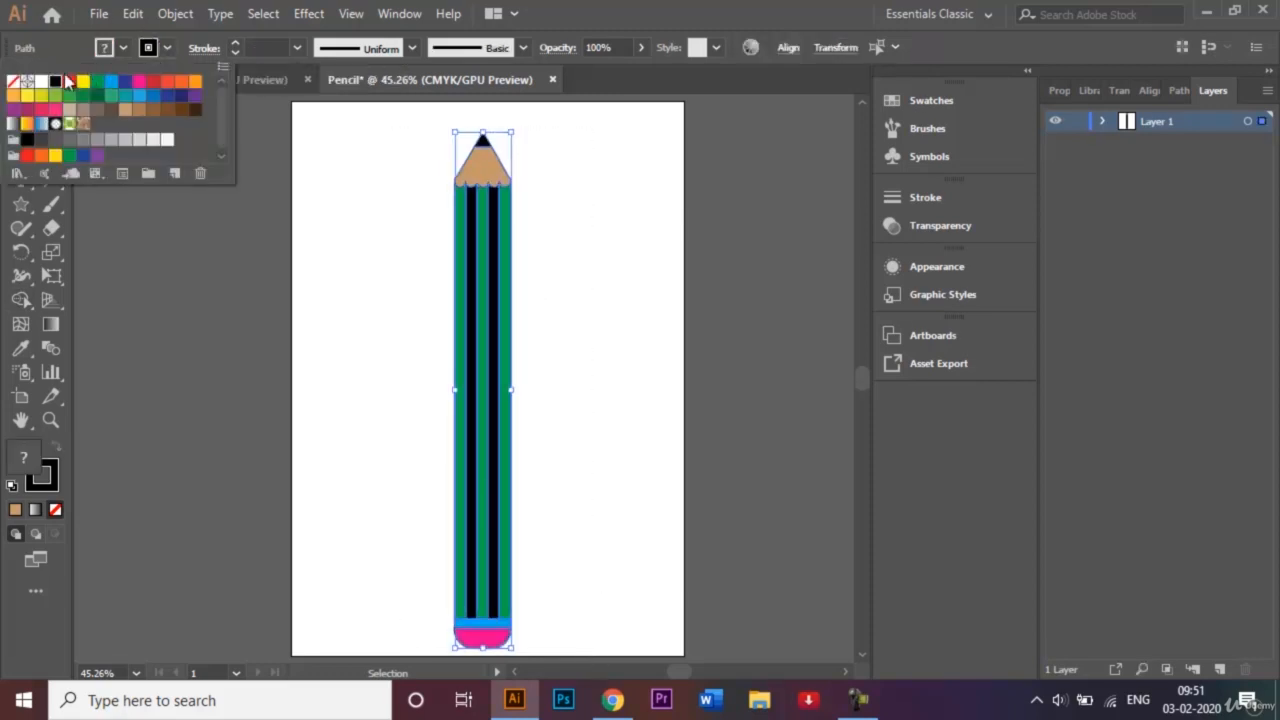
{"action": "left_click", "coordinate": [14, 84]}
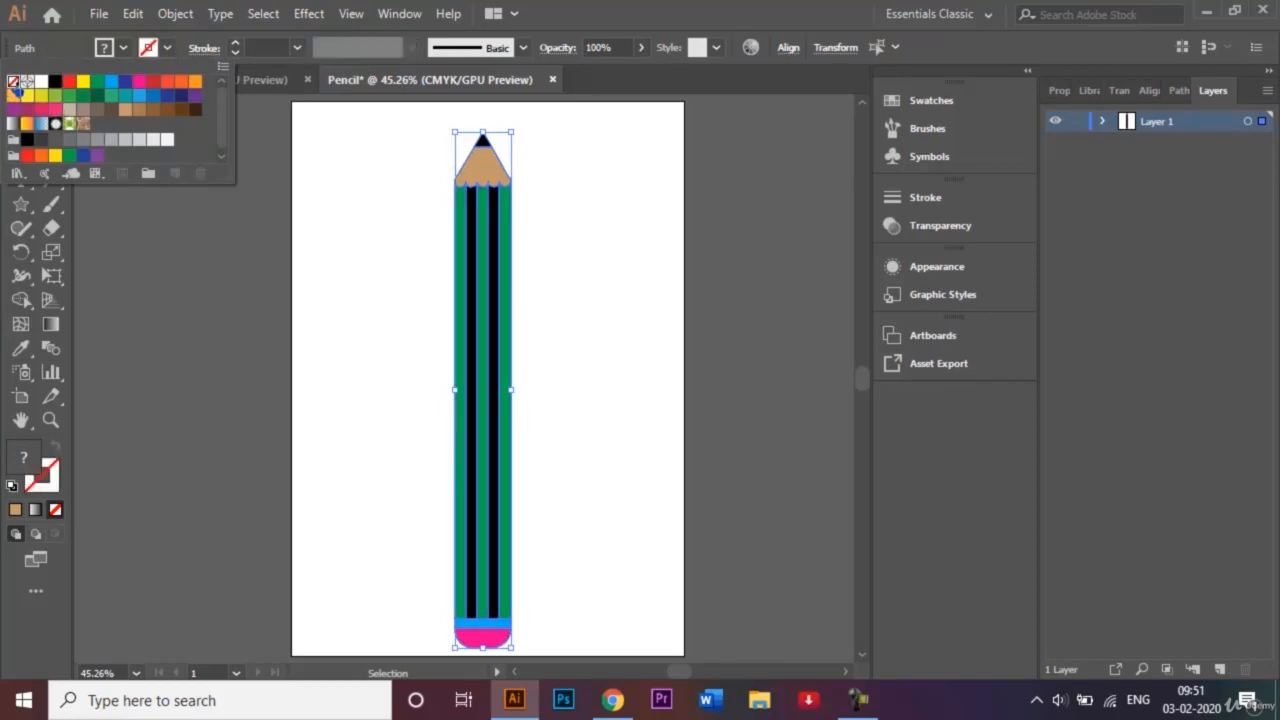
{"action": "left_click", "coordinate": [392, 302]}
{"action": "left_click", "coordinate": [370, 289]}
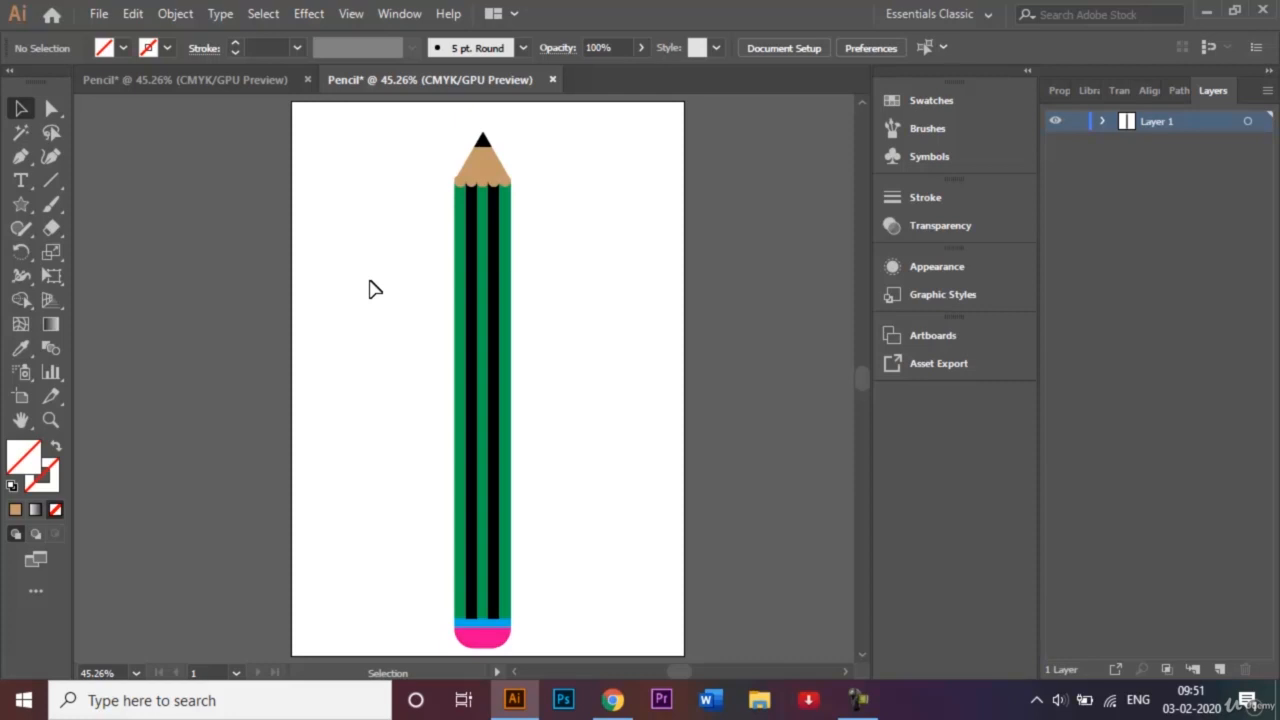
Save the drawing as Pencil.ai in the Photos used folder, in Adobe Illustrator format with the default Illustrator CC options
{"action": "left_click", "coordinate": [99, 14]}
{"action": "left_click", "coordinate": [162, 198]}
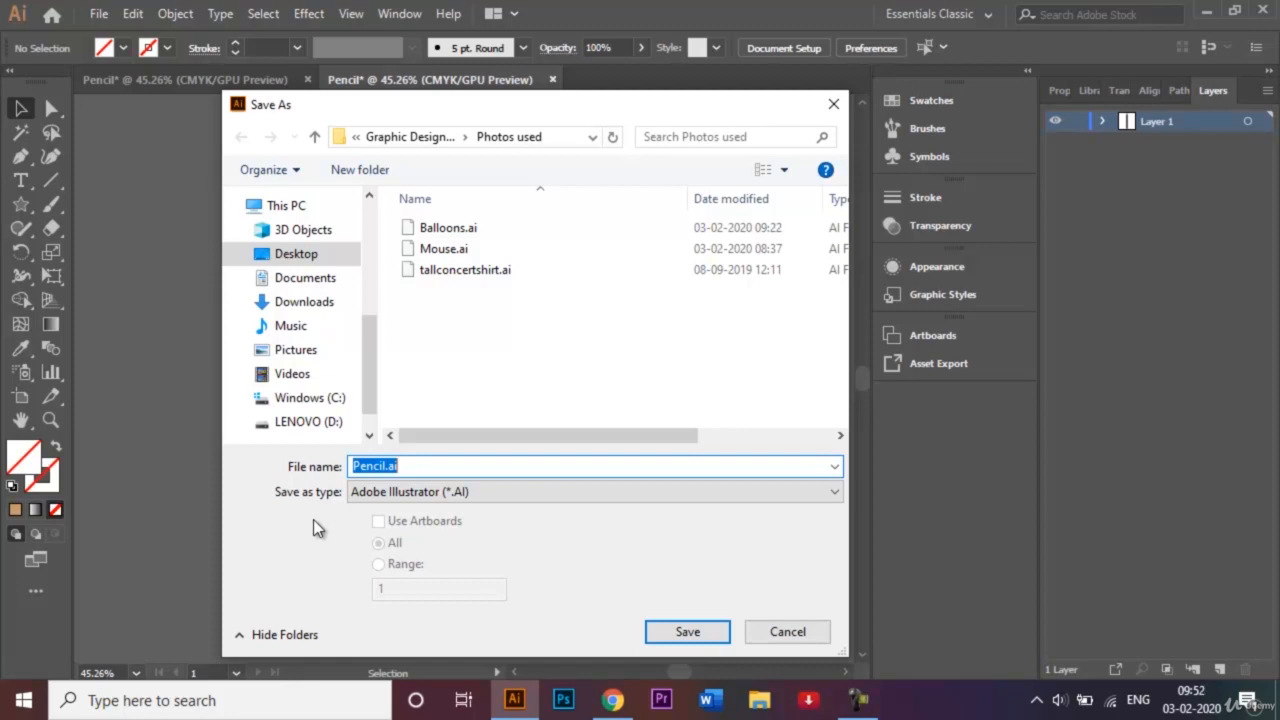
{"action": "left_click", "coordinate": [678, 634]}
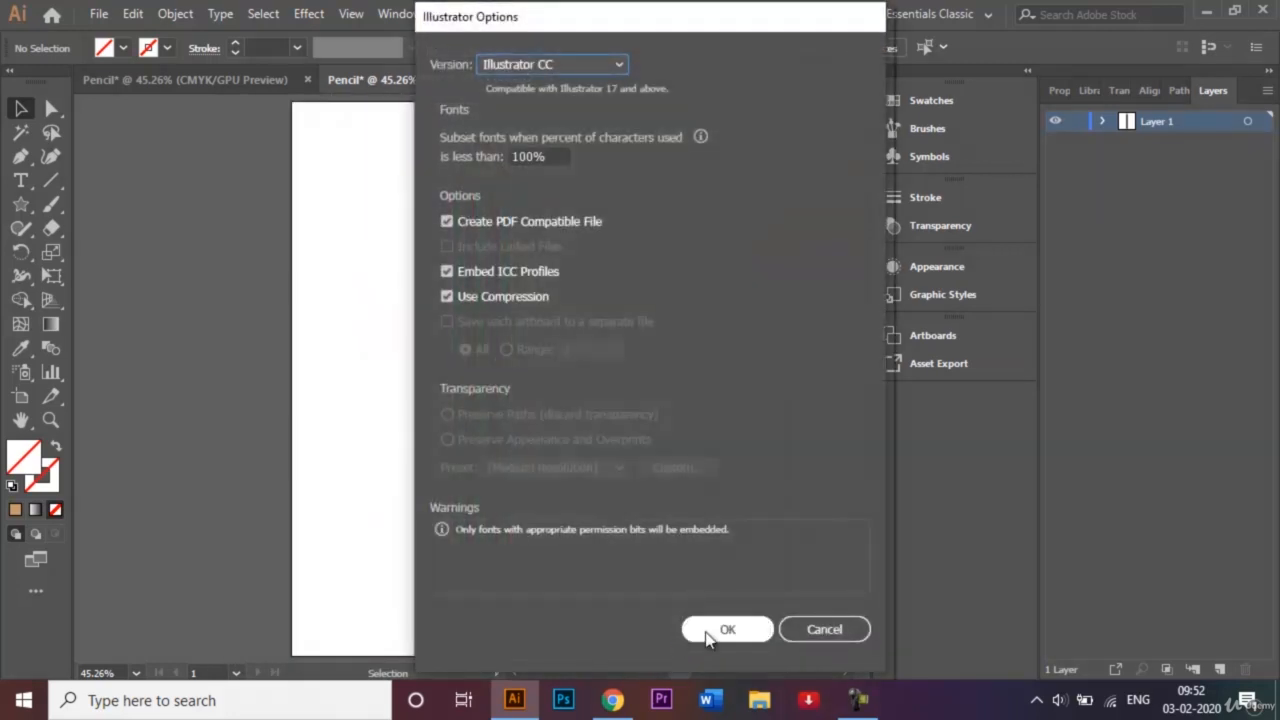
{"action": "left_click", "coordinate": [705, 628]}
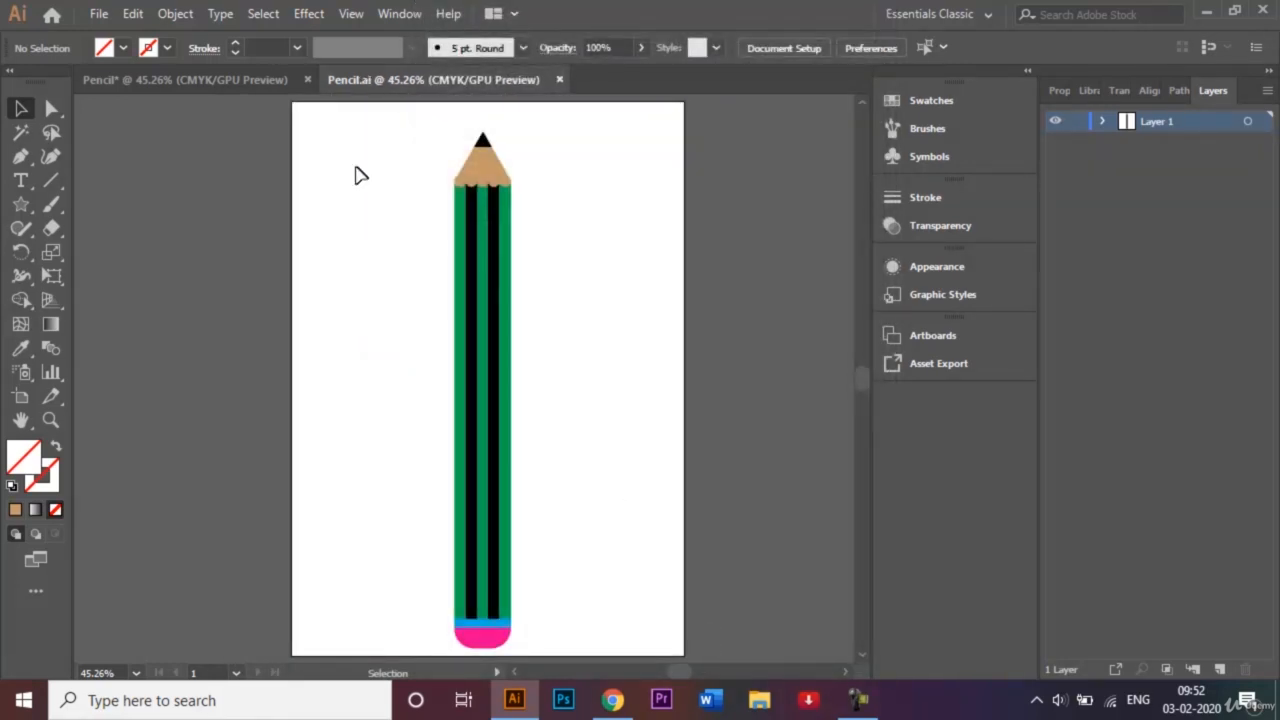